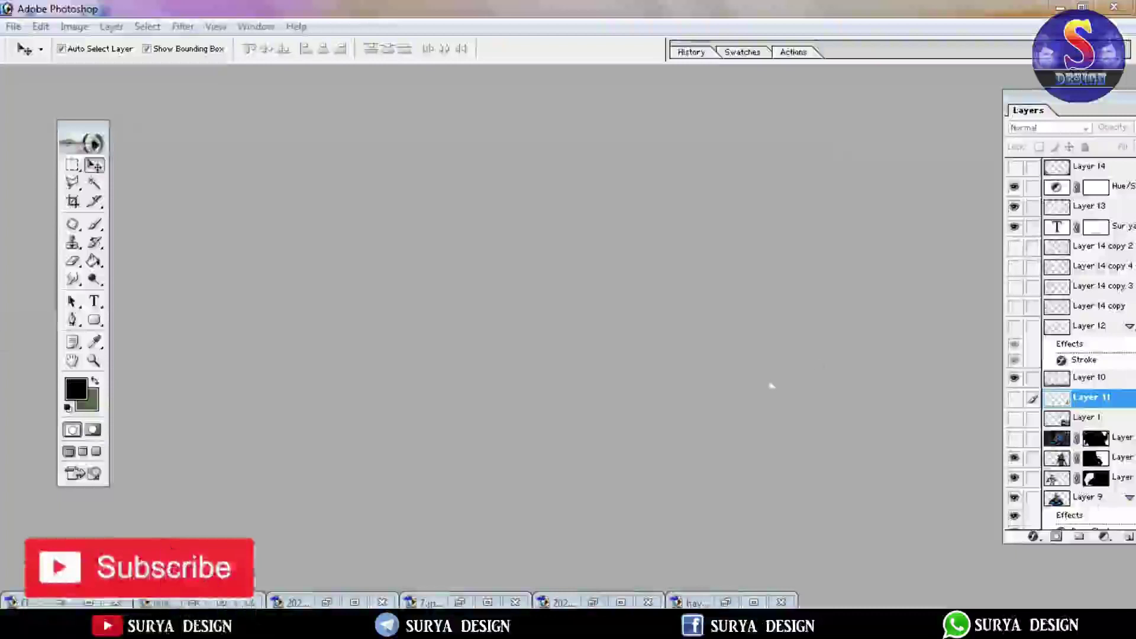
# - Open the File menu to start a new poster document
pyautogui.click(13, 26)
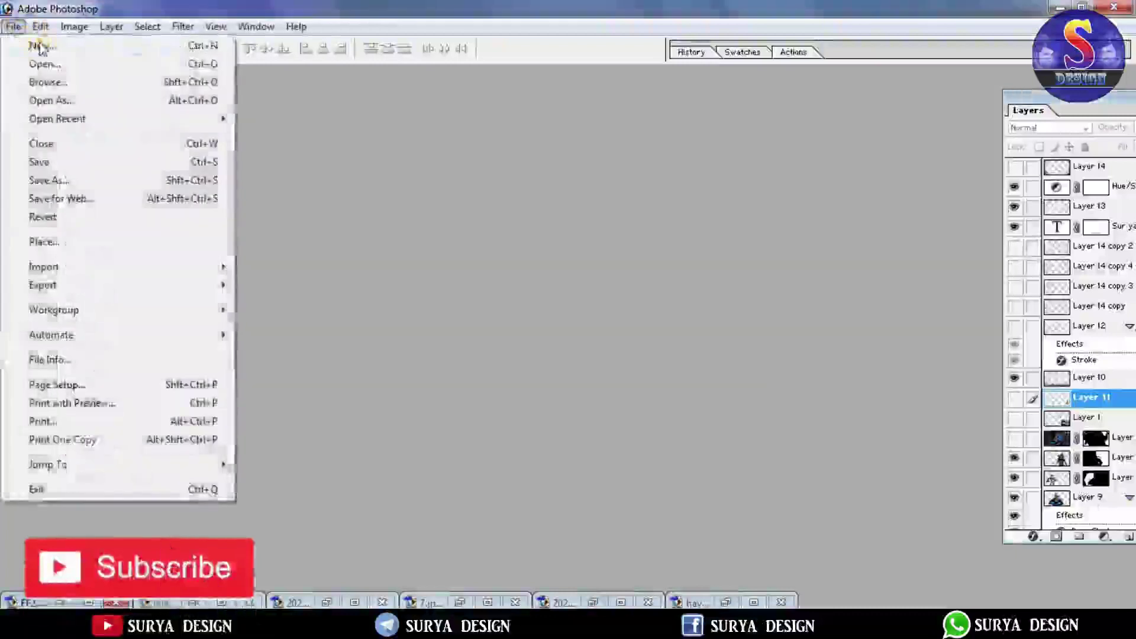
# - Create a white 1920×1080 HDTV document, reposition its window, and show the dragon ring image
pyautogui.click(36, 43)
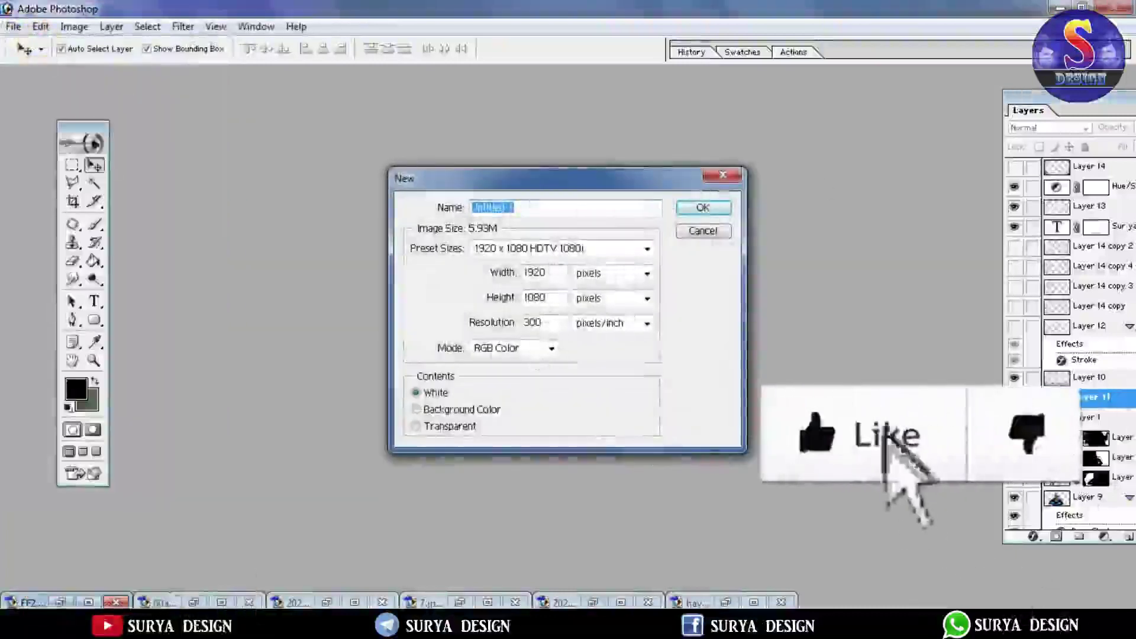
pyautogui.press('Return')
pyautogui.moveTo(521, 122); pyautogui.dragTo(580, 70)
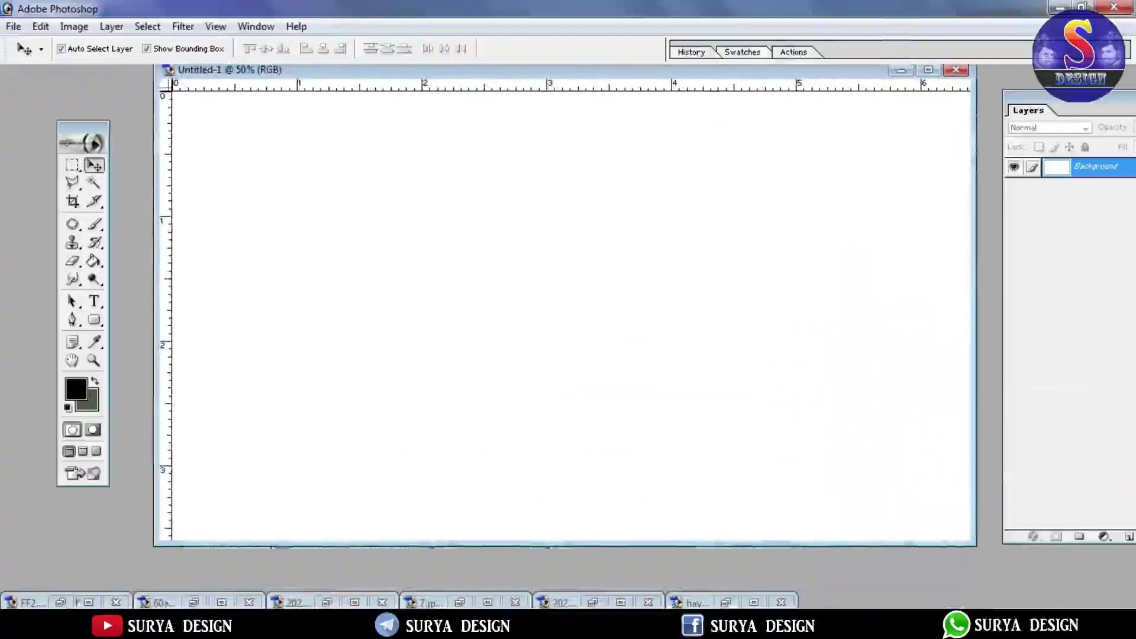
pyautogui.click(187, 602)
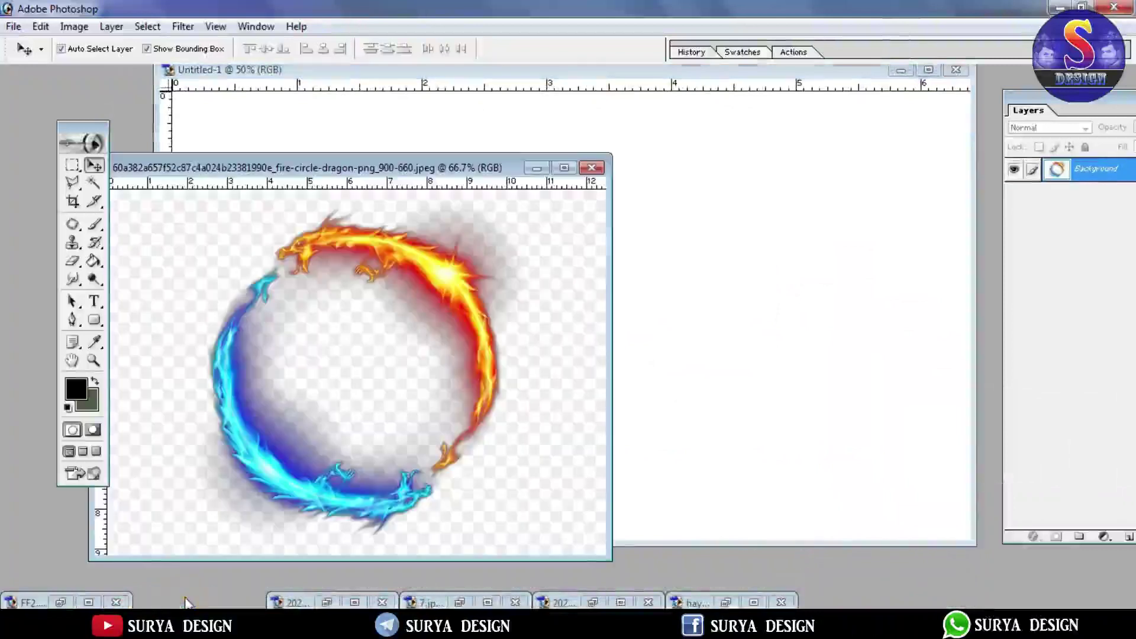
# - Preview the dragon ring, rifle, blue fire and penguin images, then bring up the Free Fire artwork
pyautogui.click(536, 168)
pyautogui.click(327, 602)
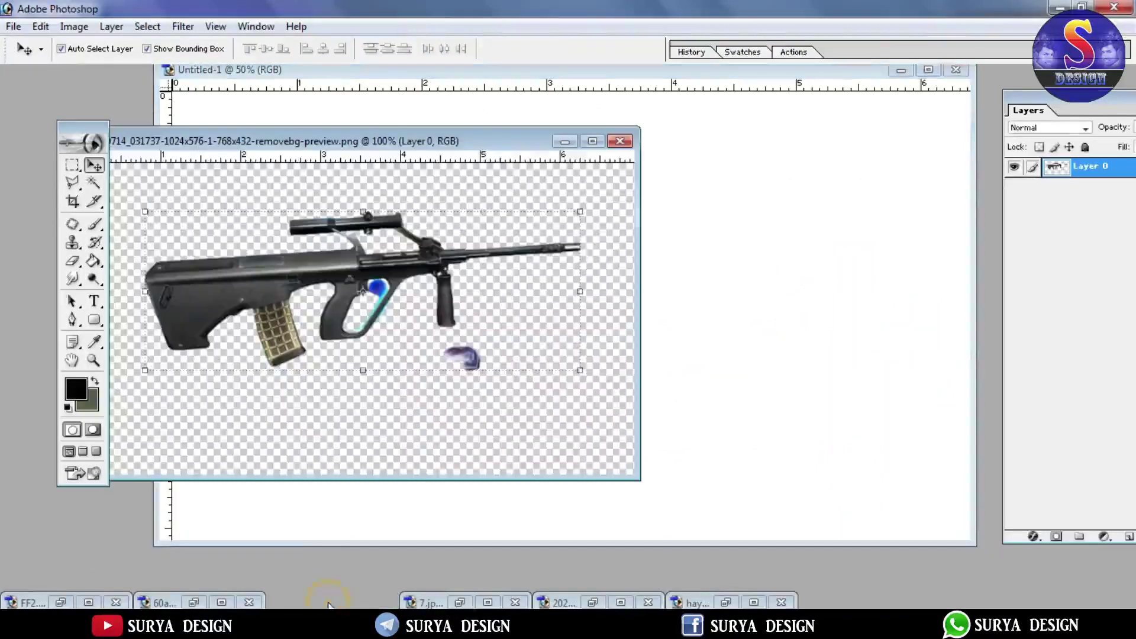
pyautogui.click(565, 141)
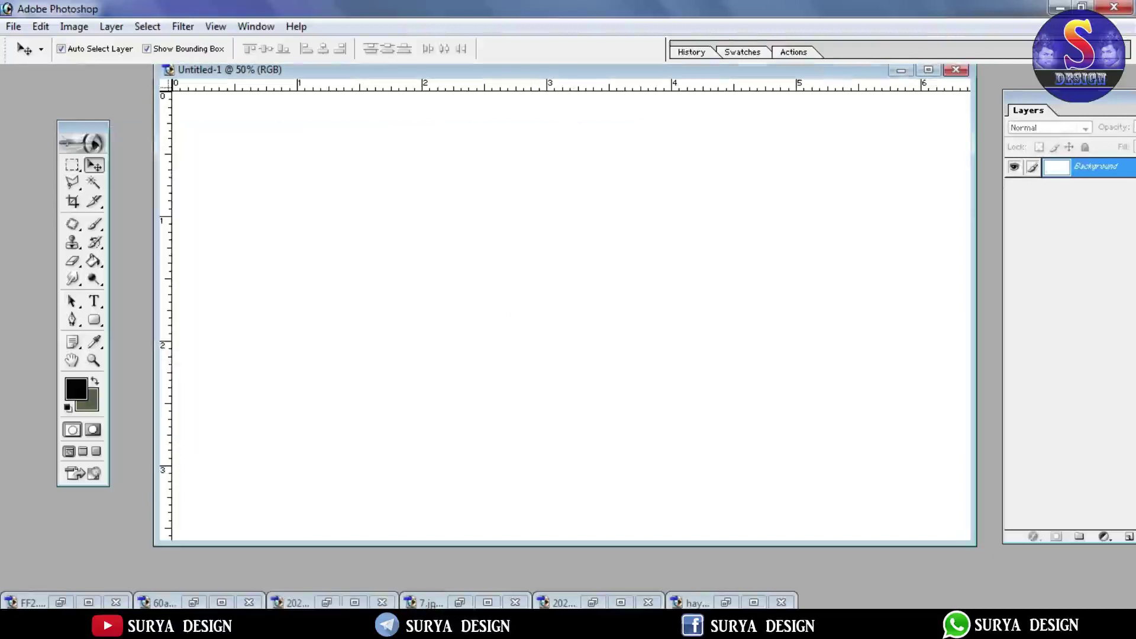
pyautogui.click(459, 603)
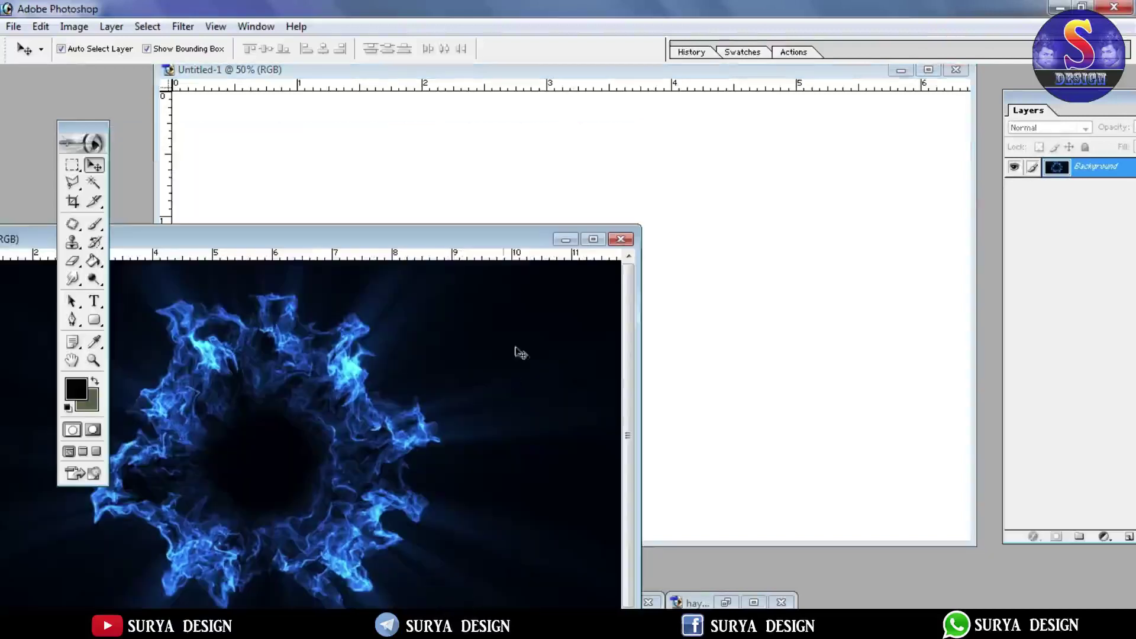
pyautogui.click(565, 239)
pyautogui.click(591, 603)
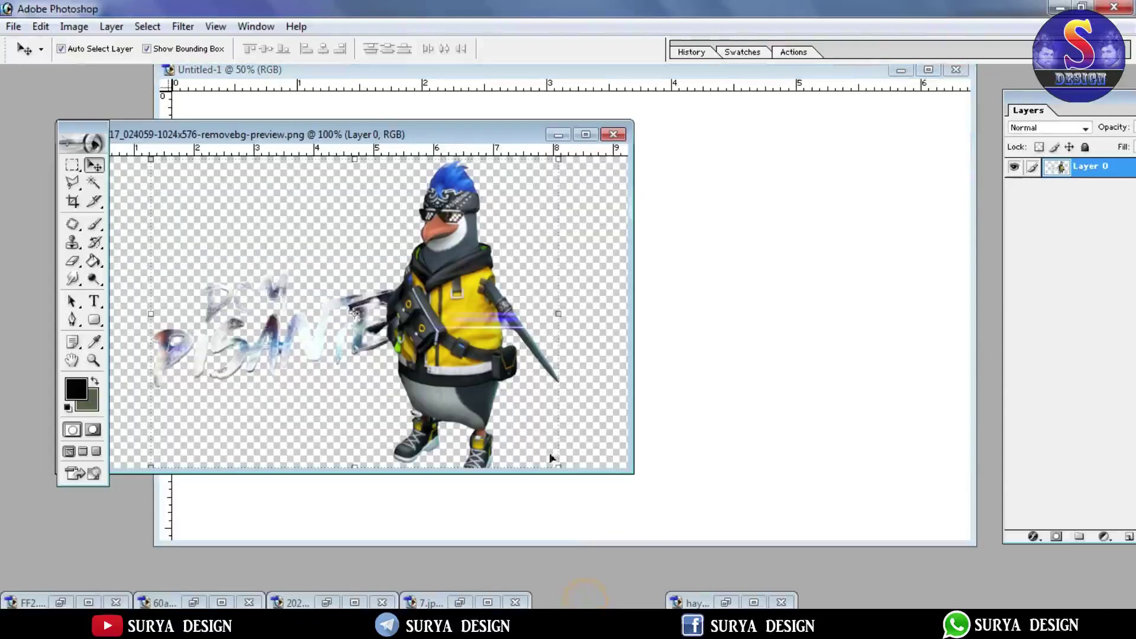
pyautogui.click(558, 134)
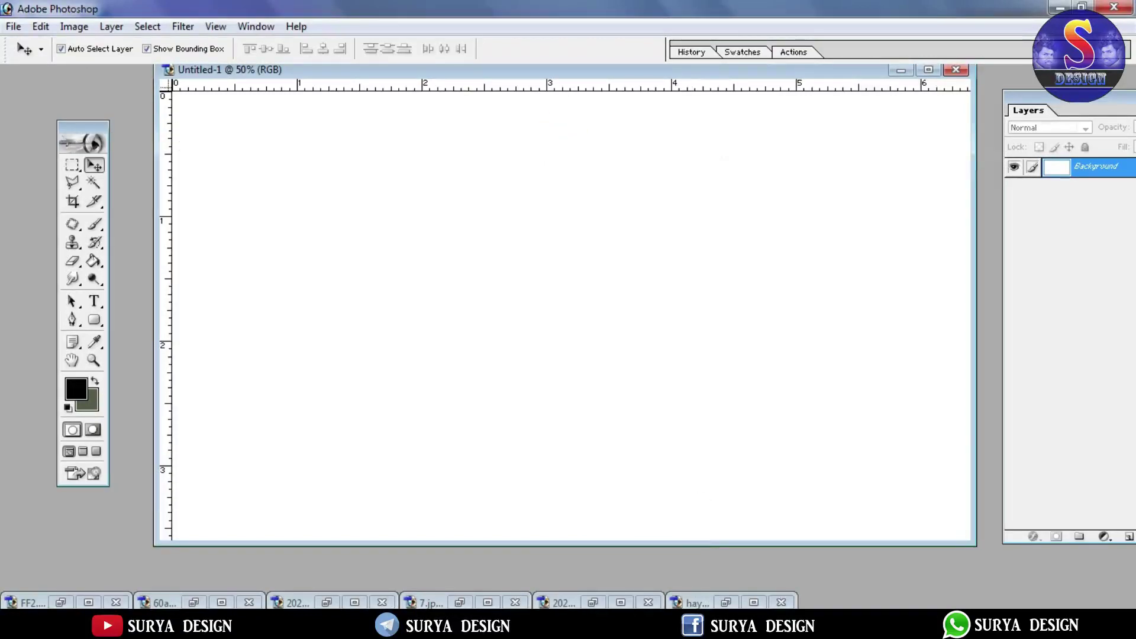
pyautogui.click(726, 602)
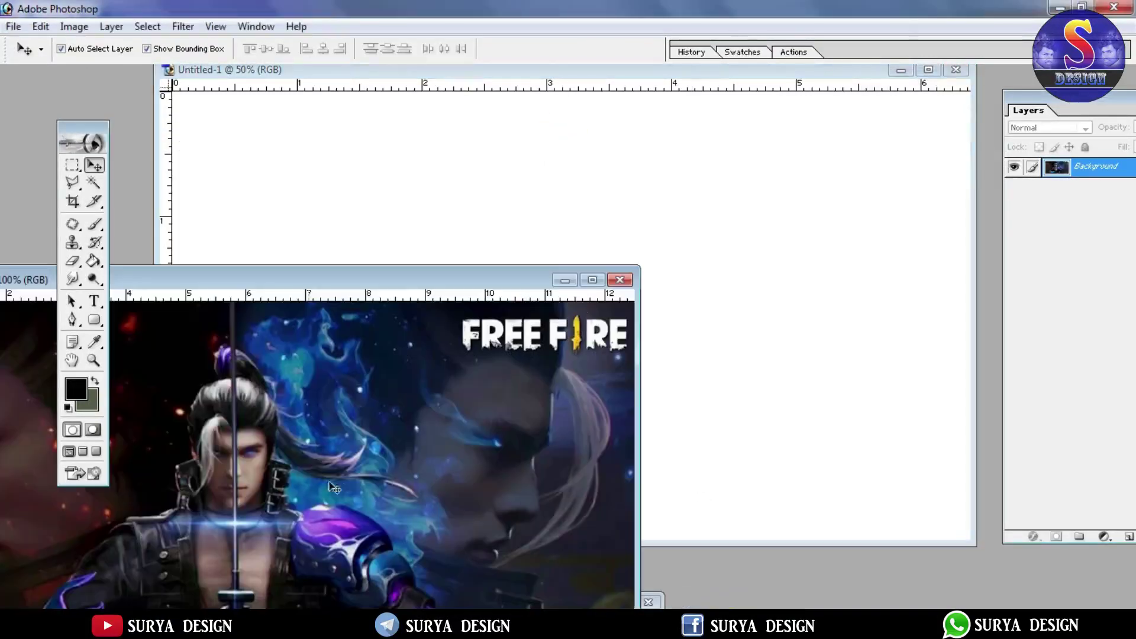
# - Drag the Free Fire artwork into Untitled-1 and scale it proportionally to fill the 1920×1080 canvas
pyautogui.moveTo(334, 488); pyautogui.dragTo(726, 330)
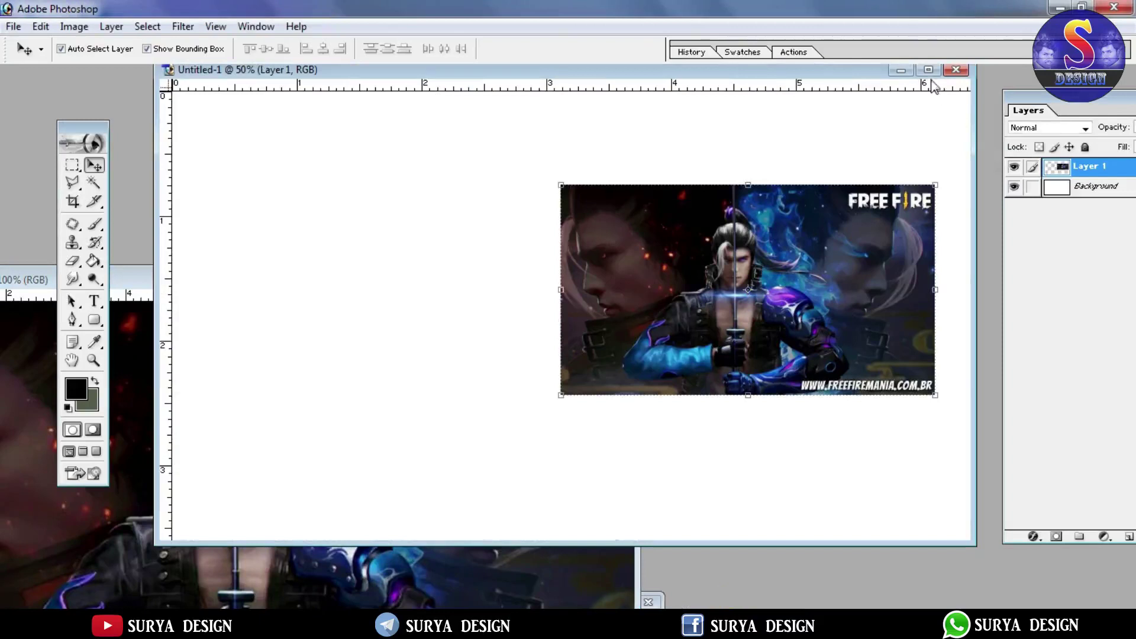
pyautogui.click(929, 69)
pyautogui.moveTo(872, 308); pyautogui.dragTo(905, 224)
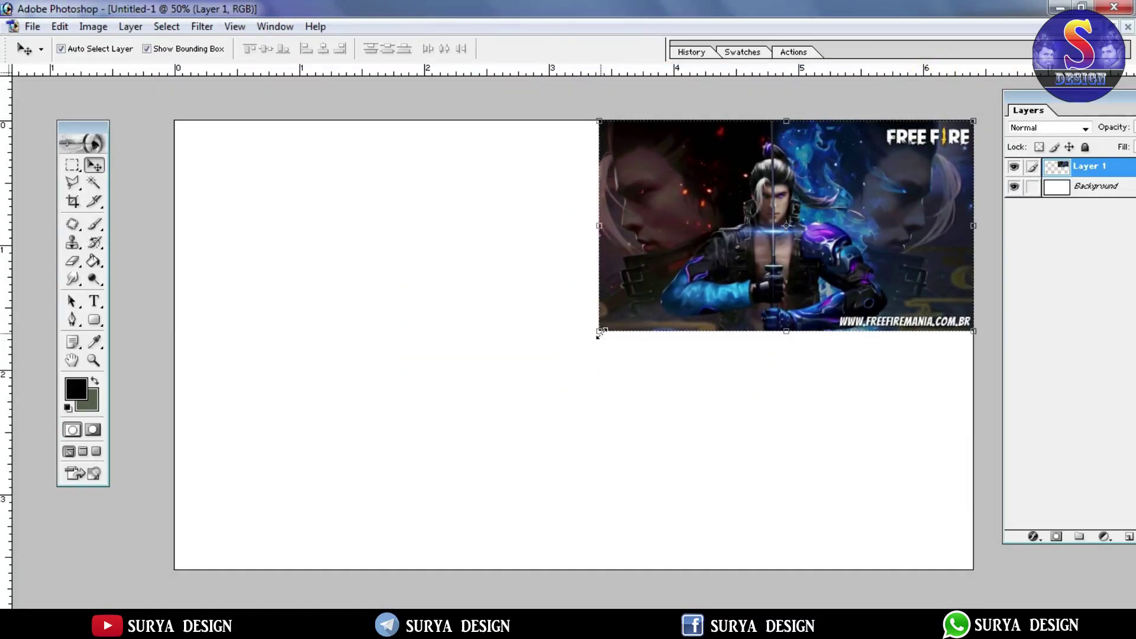
pyautogui.moveTo(599, 333); pyautogui.dragTo(174, 569)
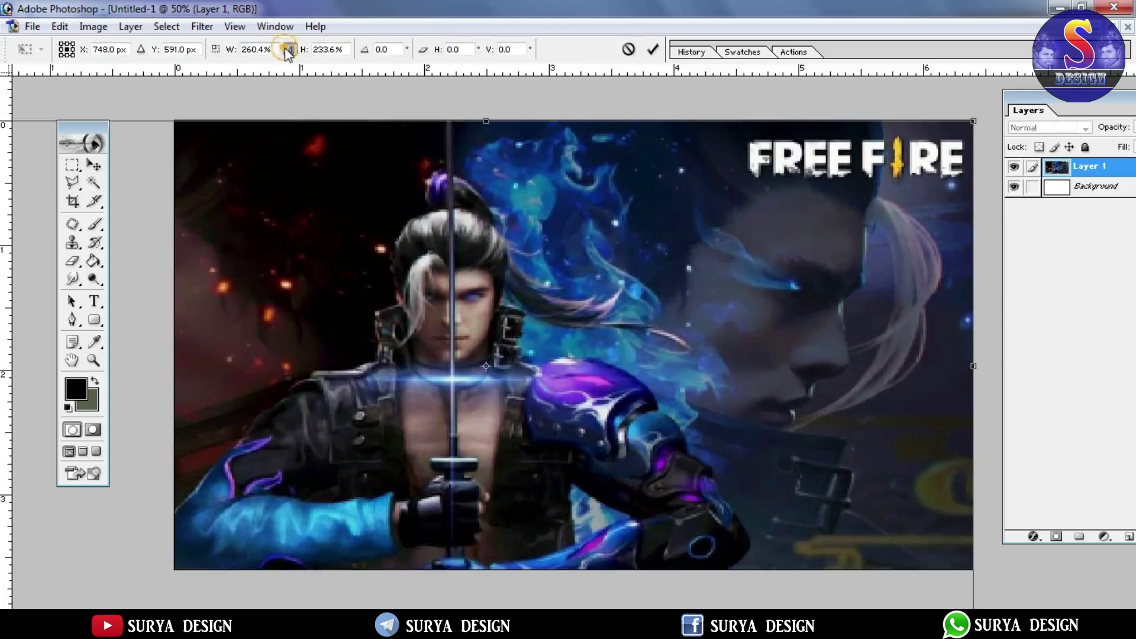
pyautogui.click(288, 50)
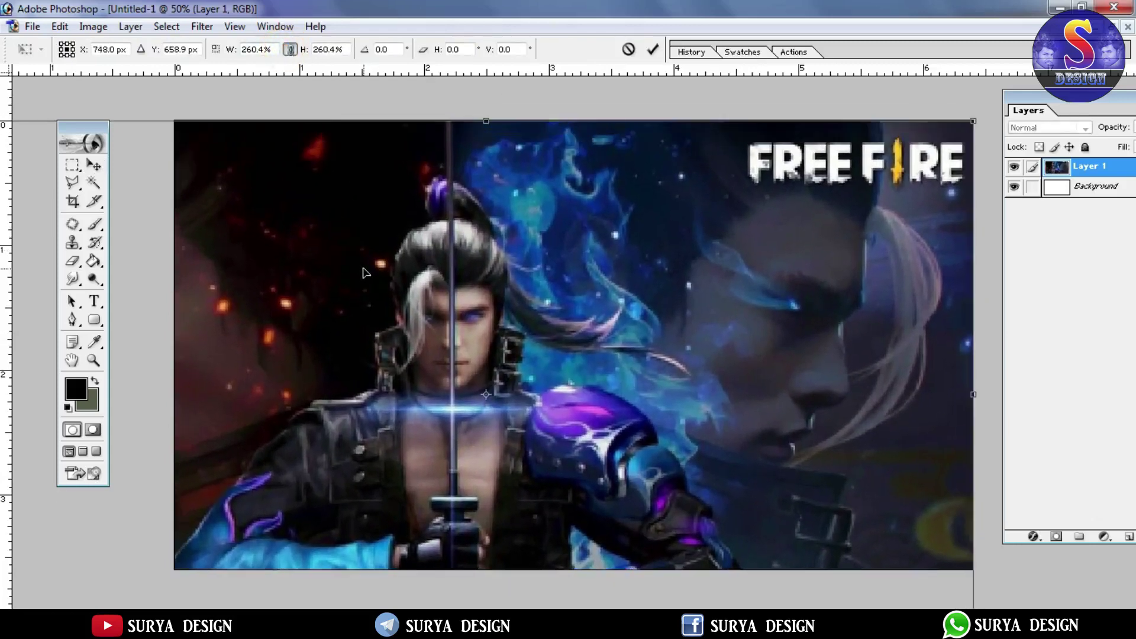
pyautogui.moveTo(356, 318); pyautogui.dragTo(519, 172)
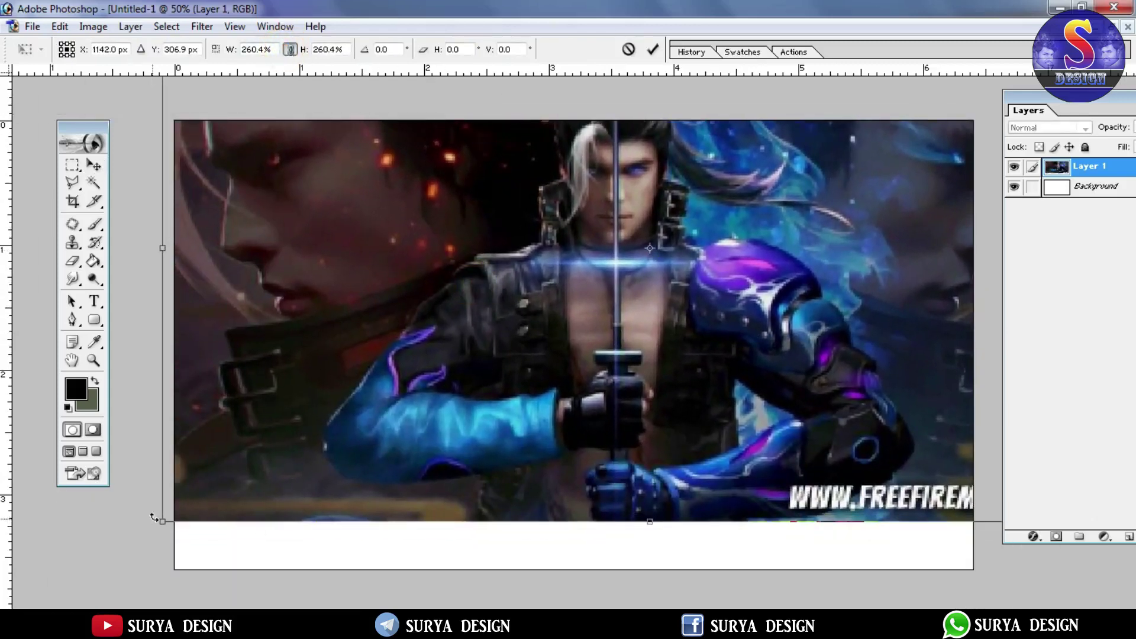
pyautogui.moveTo(153, 518); pyautogui.dragTo(313, 484)
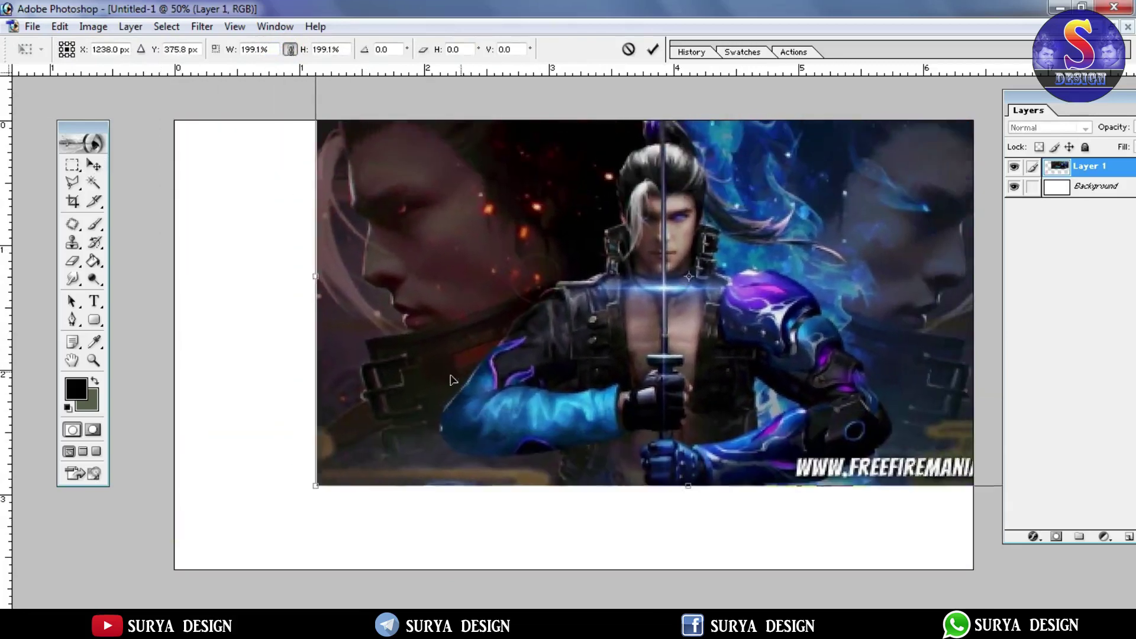
pyautogui.moveTo(453, 380); pyautogui.dragTo(368, 457)
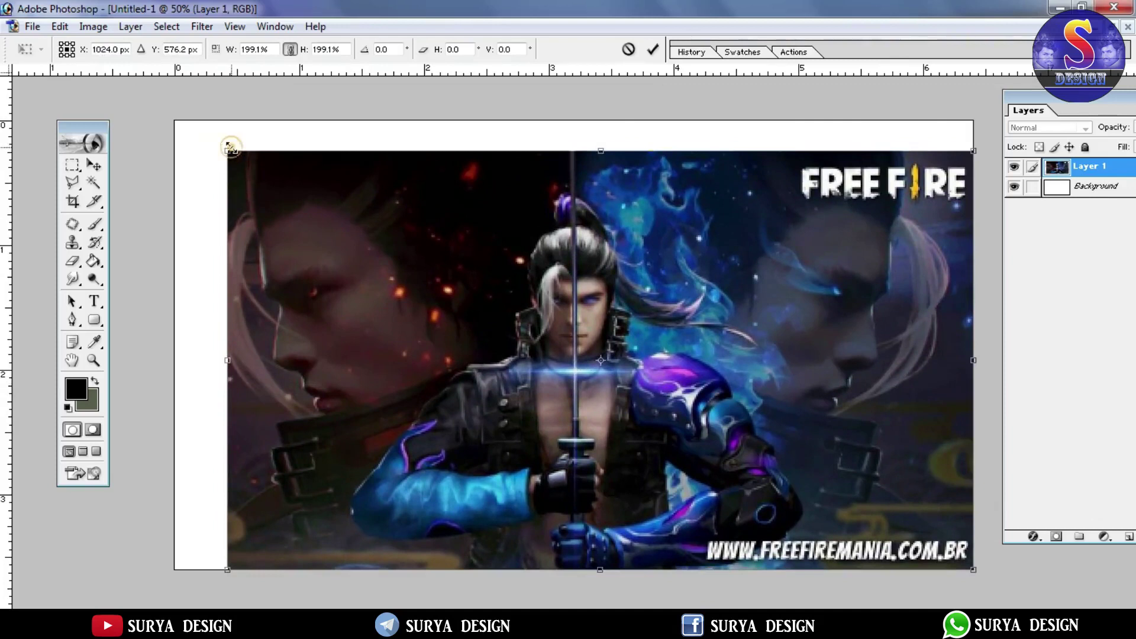
pyautogui.moveTo(229, 147); pyautogui.dragTo(176, 116)
pyautogui.doubleClick(339, 273)
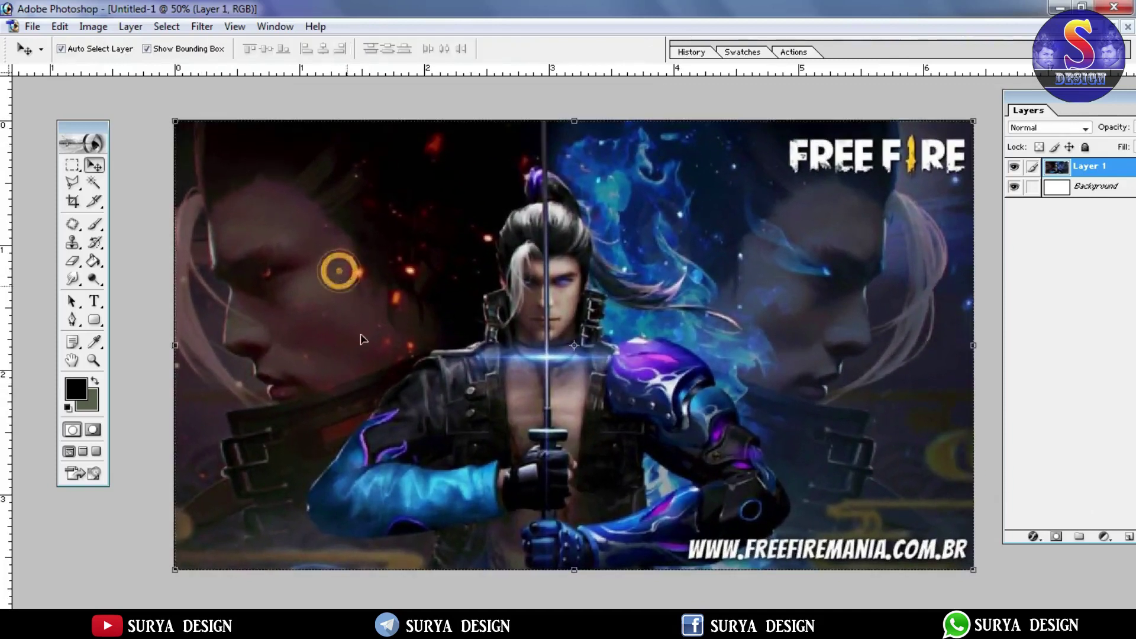
# - Patch out the MANIA.COM.BR and FIRE parts of the bottom-right watermark
pyautogui.click(72, 223)
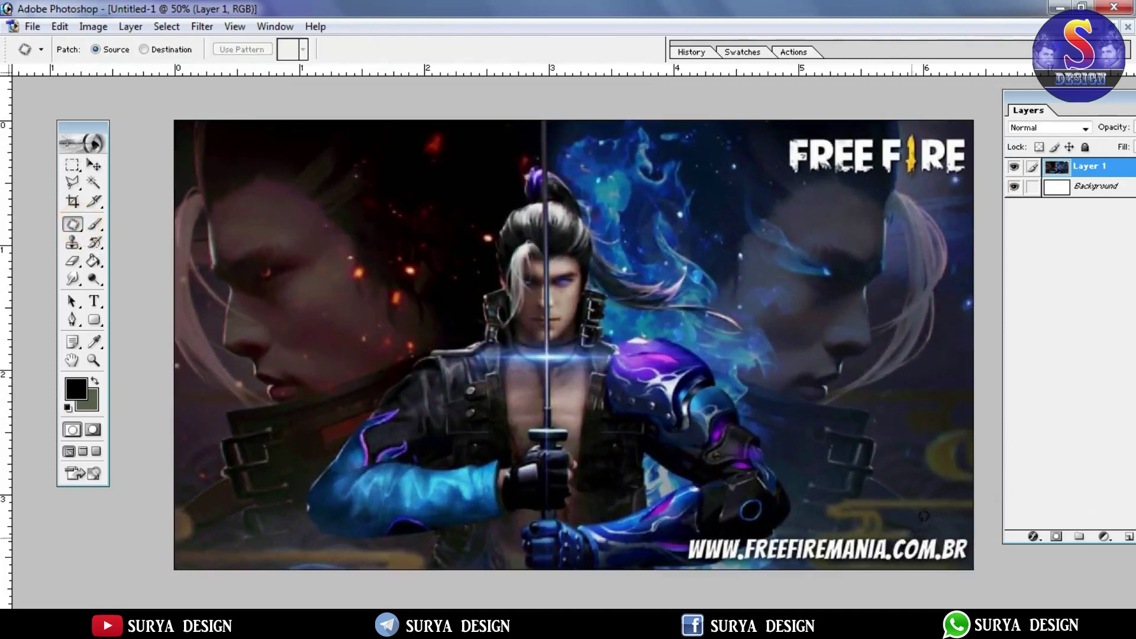
pyautogui.moveTo(1001, 524); pyautogui.dragTo(894, 526)
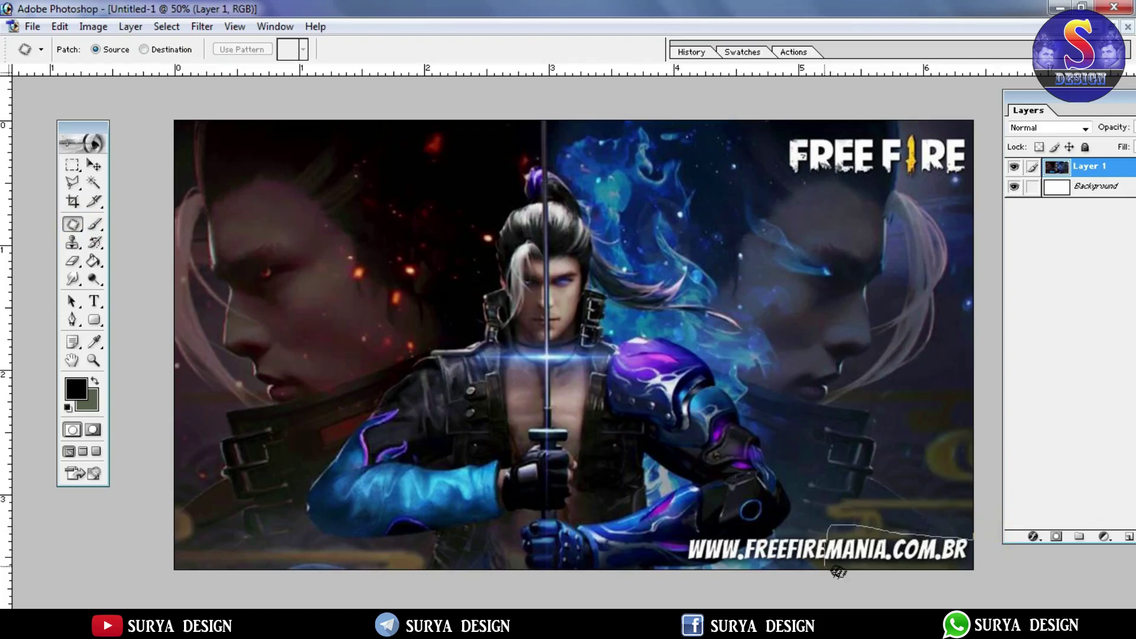
pyautogui.moveTo(984, 544); pyautogui.dragTo(942, 524)
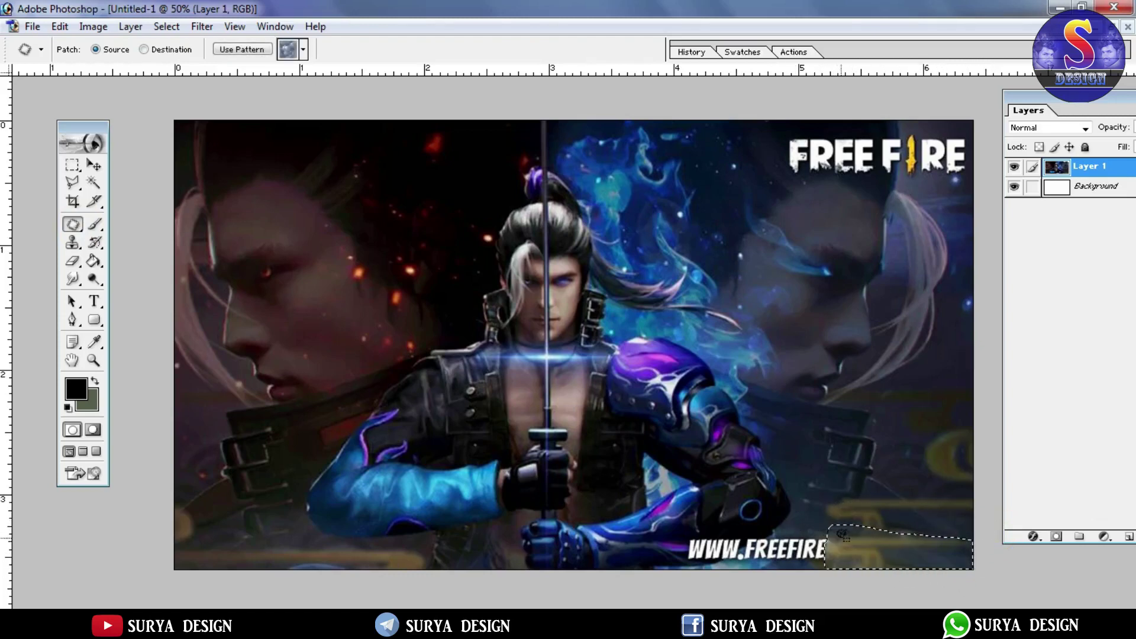
pyautogui.moveTo(844, 537)
pyautogui.mouseDown()
pyautogui.moveTo(819, 537)
pyautogui.moveTo(850, 538)
pyautogui.mouseUp()
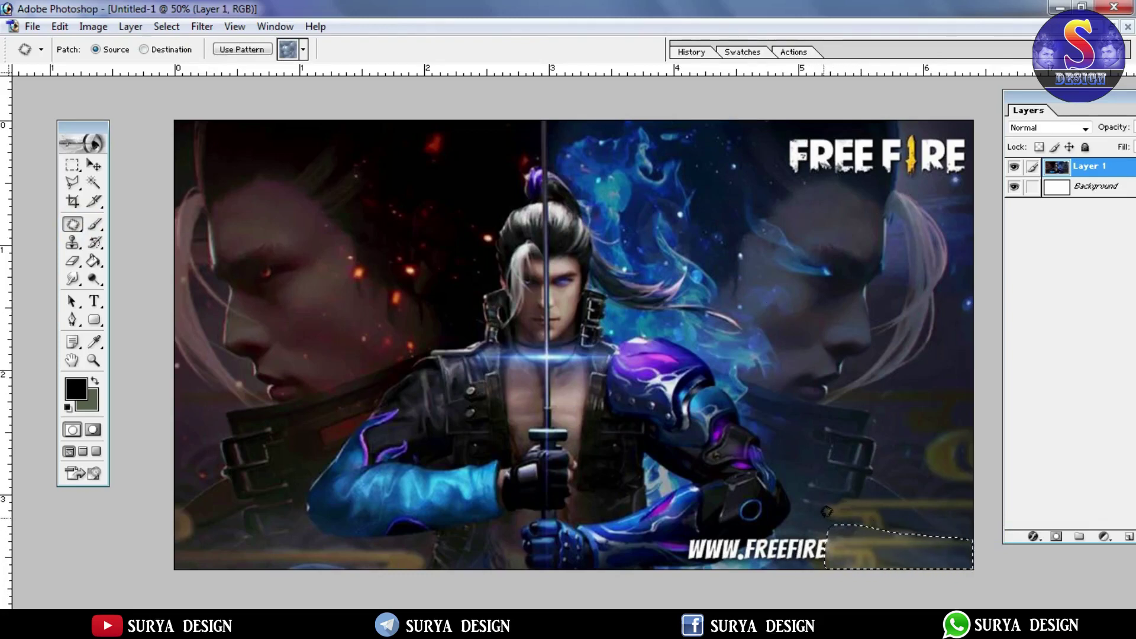
pyautogui.moveTo(824, 519); pyautogui.dragTo(773, 531)
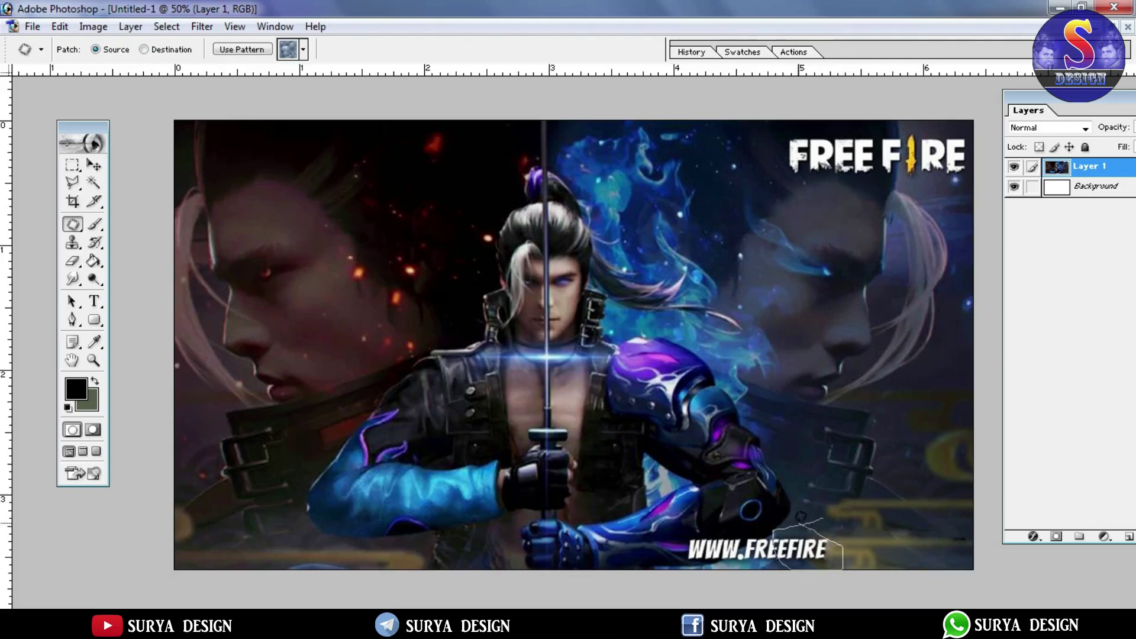
pyautogui.moveTo(801, 542); pyautogui.dragTo(905, 476)
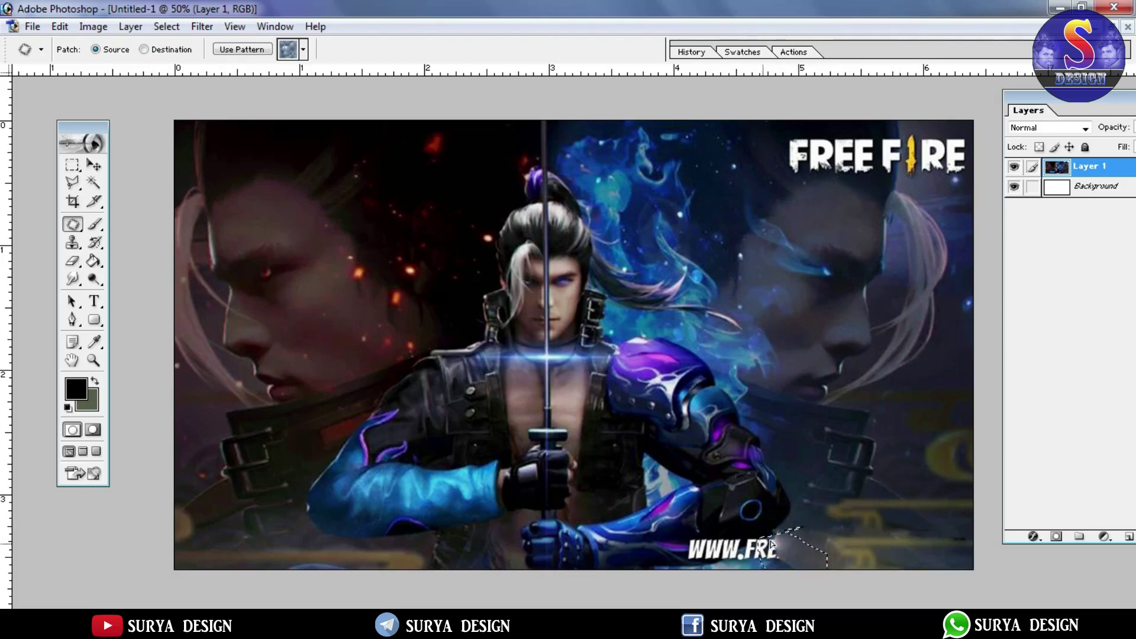
pyautogui.moveTo(782, 538); pyautogui.dragTo(778, 533)
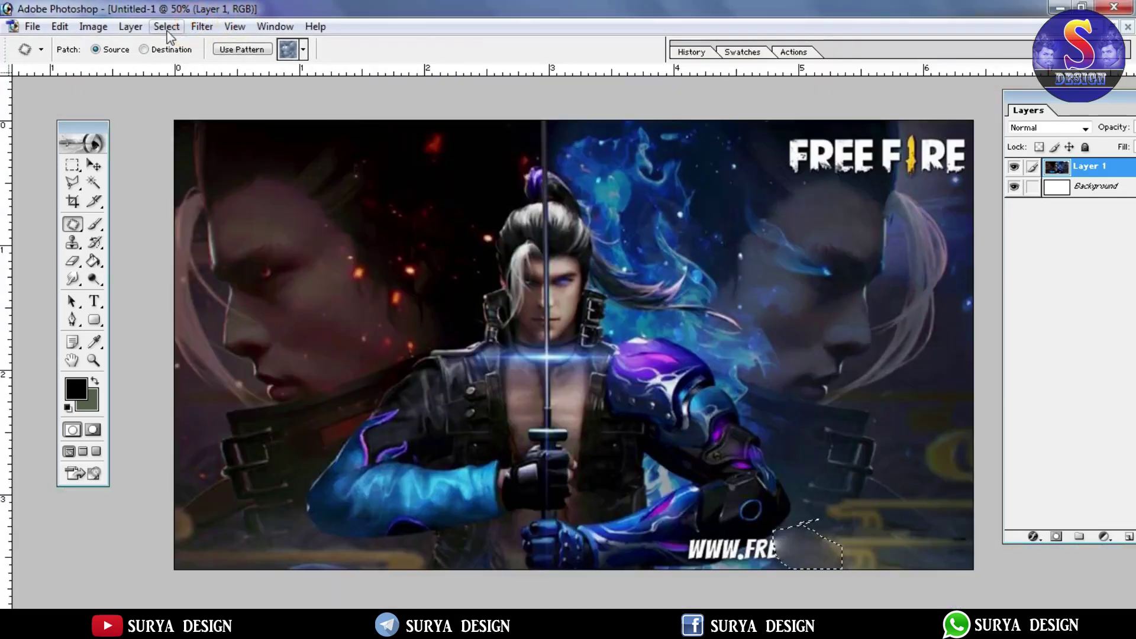
# - Deselect, then patch over the FRE letters with clean background
pyautogui.click(168, 26)
pyautogui.click(177, 61)
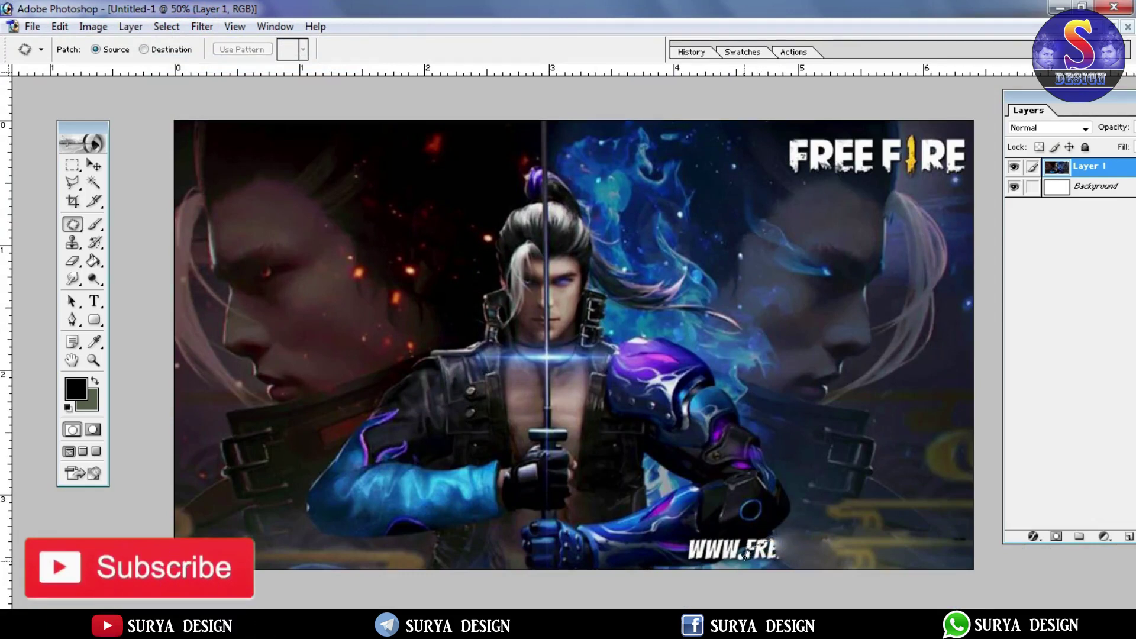
pyautogui.moveTo(777, 564); pyautogui.dragTo(769, 568)
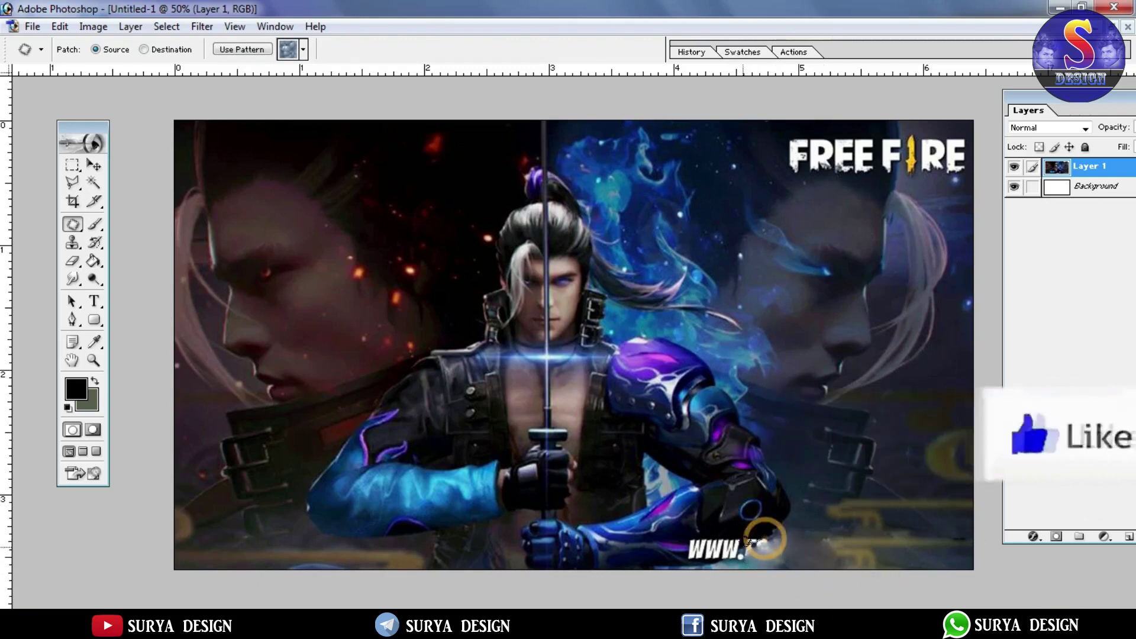
pyautogui.moveTo(763, 555)
pyautogui.mouseDown()
pyautogui.moveTo(725, 547)
pyautogui.moveTo(957, 433)
pyautogui.moveTo(946, 422)
pyautogui.mouseUp()
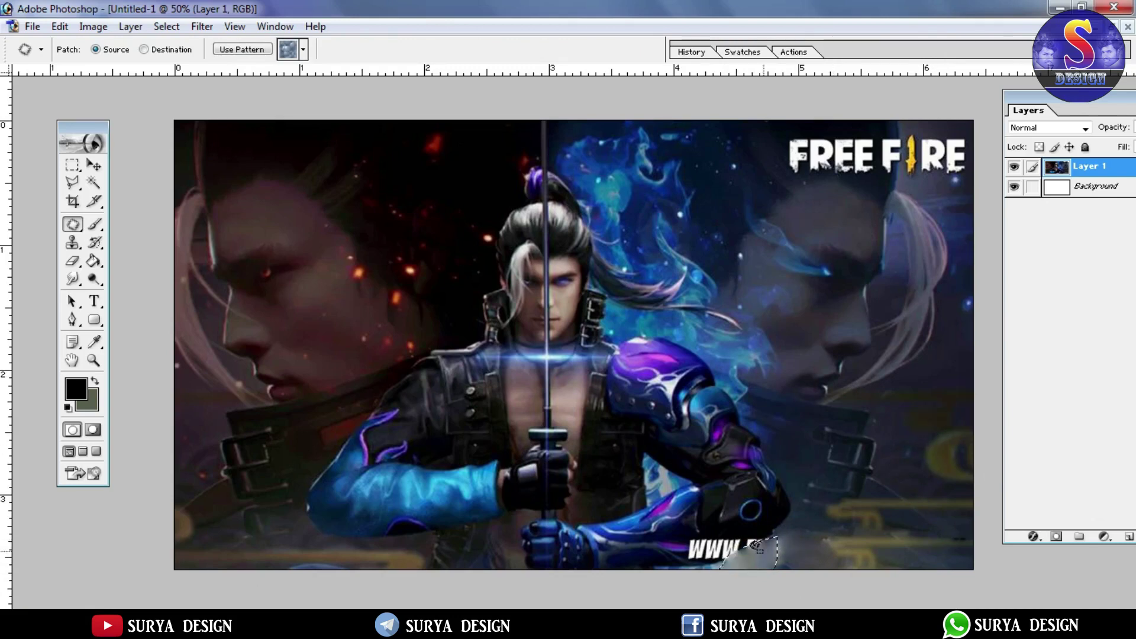
pyautogui.moveTo(686, 546); pyautogui.dragTo(769, 535)
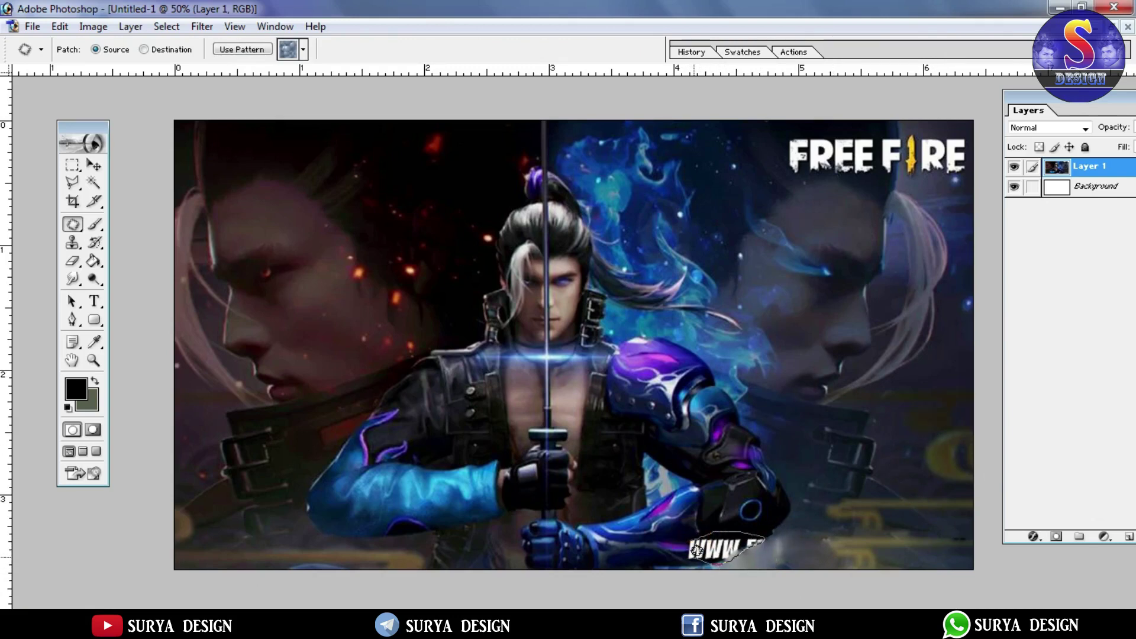
pyautogui.moveTo(708, 552); pyautogui.dragTo(308, 532)
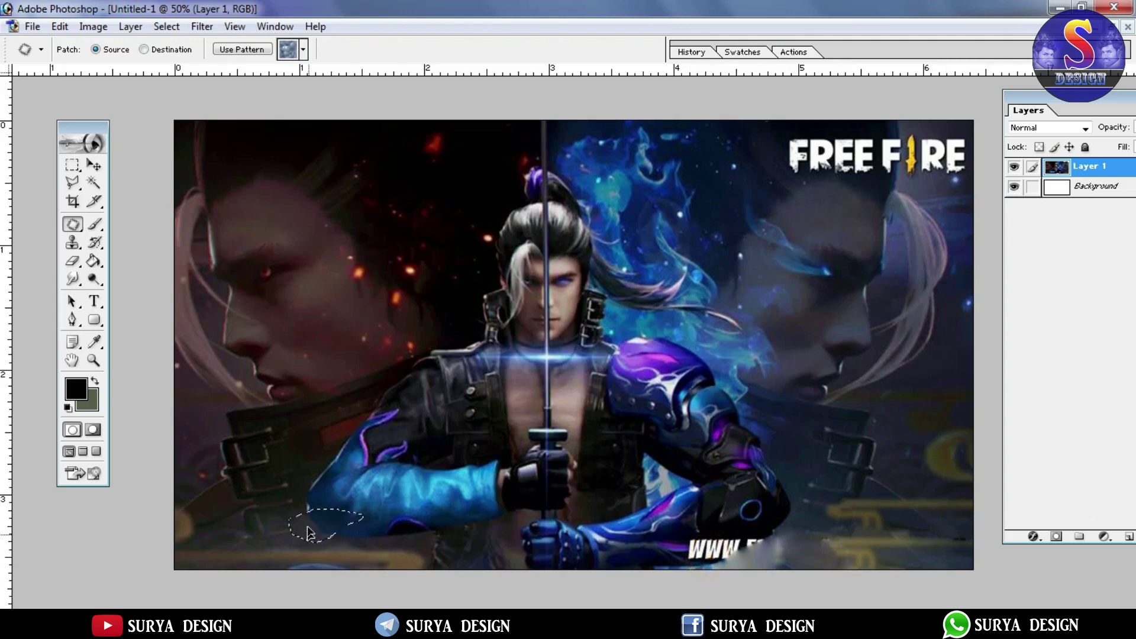
pyautogui.moveTo(678, 473); pyautogui.dragTo(193, 438)
pyautogui.moveTo(197, 556); pyautogui.dragTo(210, 558)
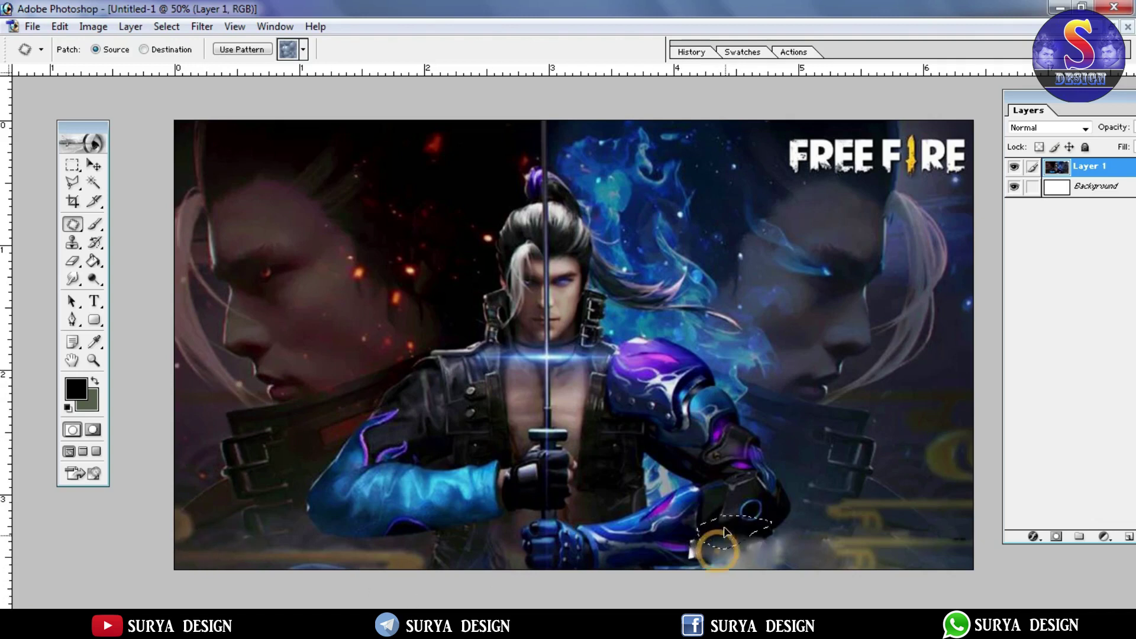
# - Patch the spot onto the dark arm, undo the bad patch in History, and redo it
pyautogui.moveTo(712, 549); pyautogui.dragTo(726, 511)
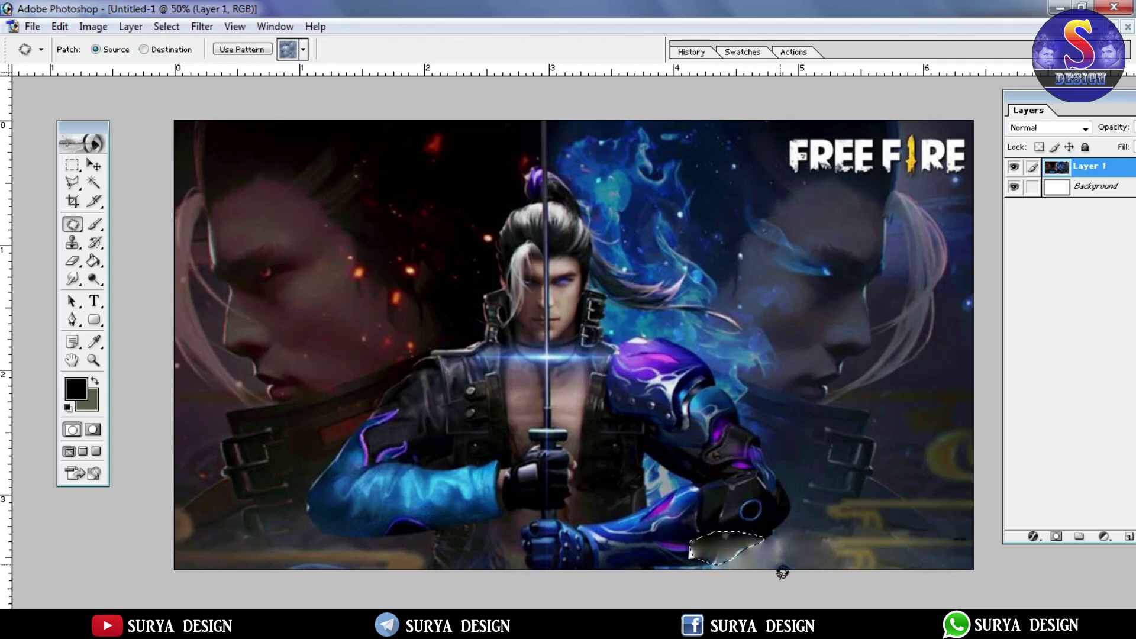
pyautogui.click(691, 51)
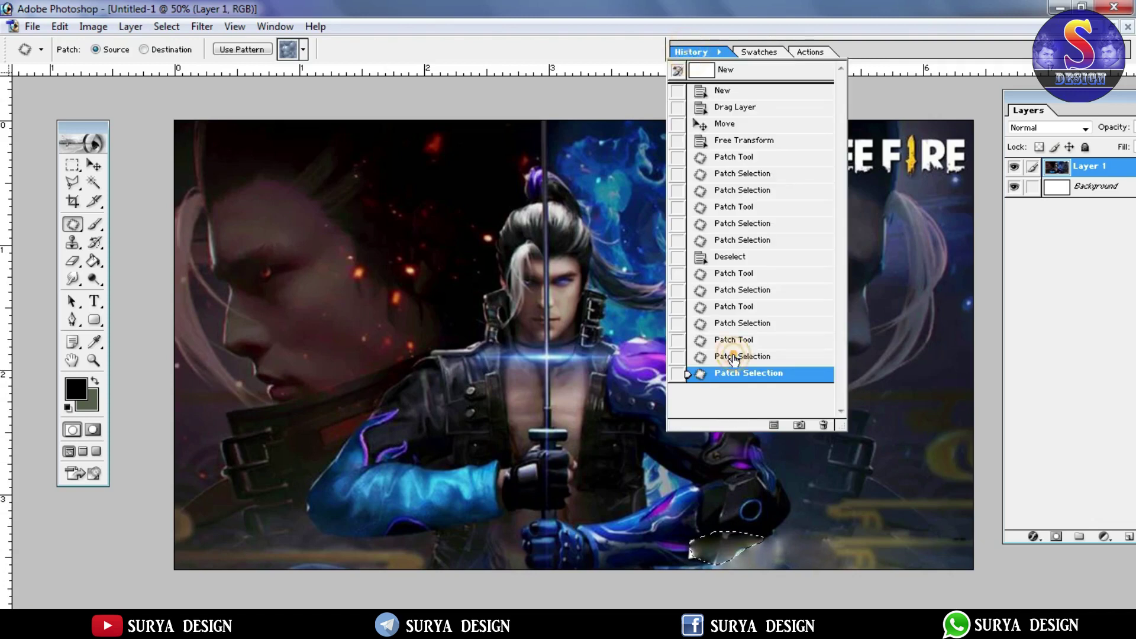
pyautogui.click(734, 357)
pyautogui.moveTo(716, 556); pyautogui.dragTo(722, 523)
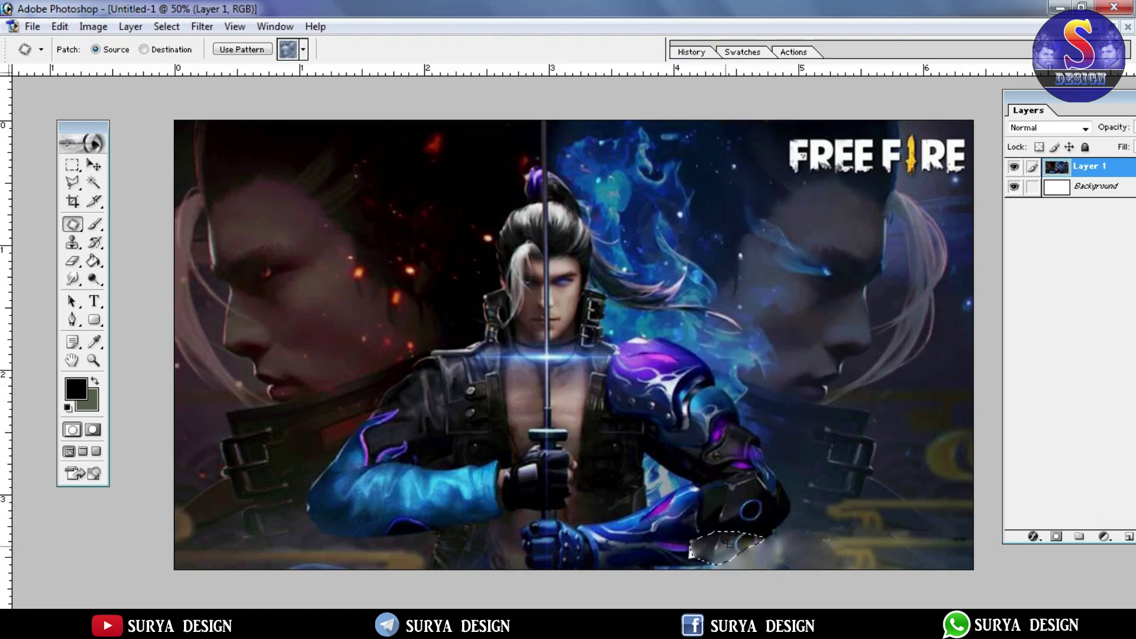
# - Zoom into the patched area, paint the selection solid black, and deselect
pyautogui.click(93, 360)
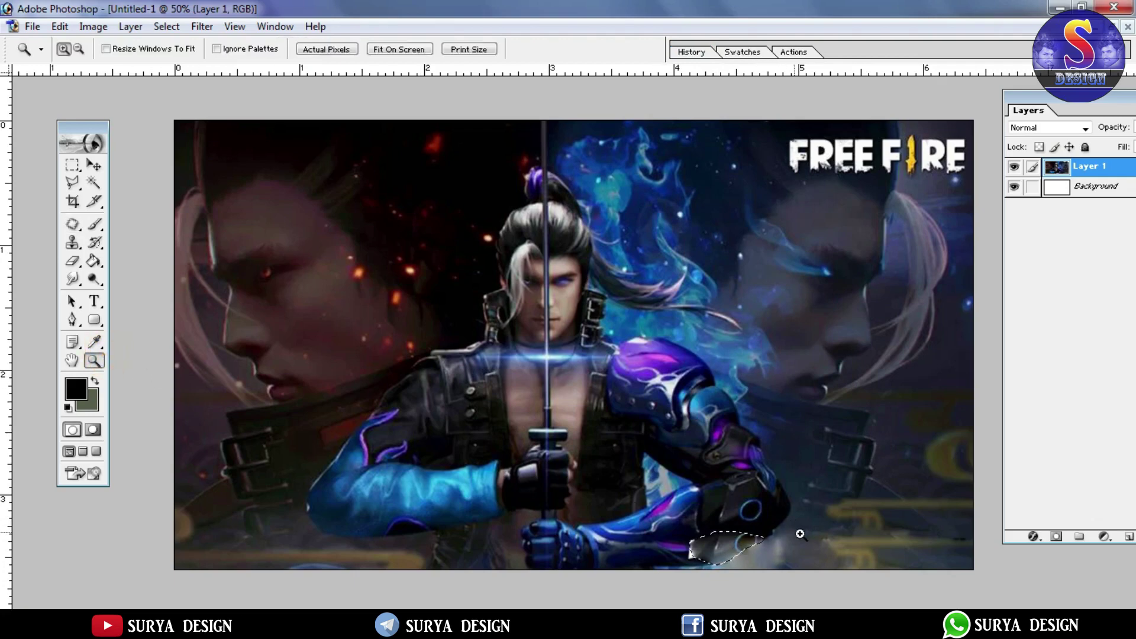
pyautogui.moveTo(797, 532); pyautogui.dragTo(687, 586)
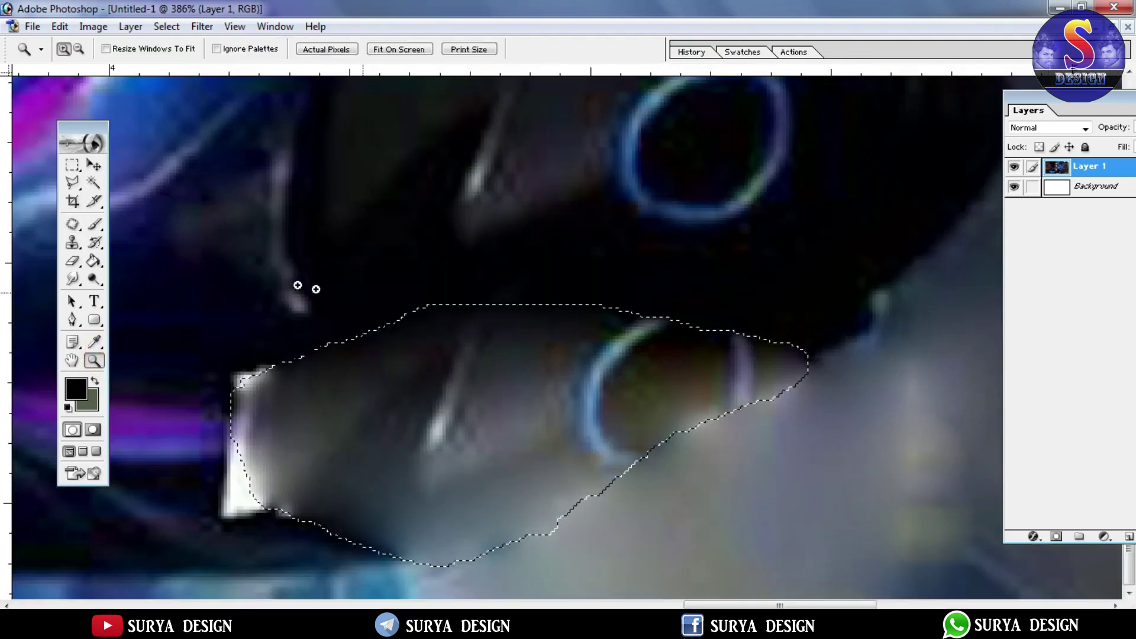
pyautogui.click(93, 226)
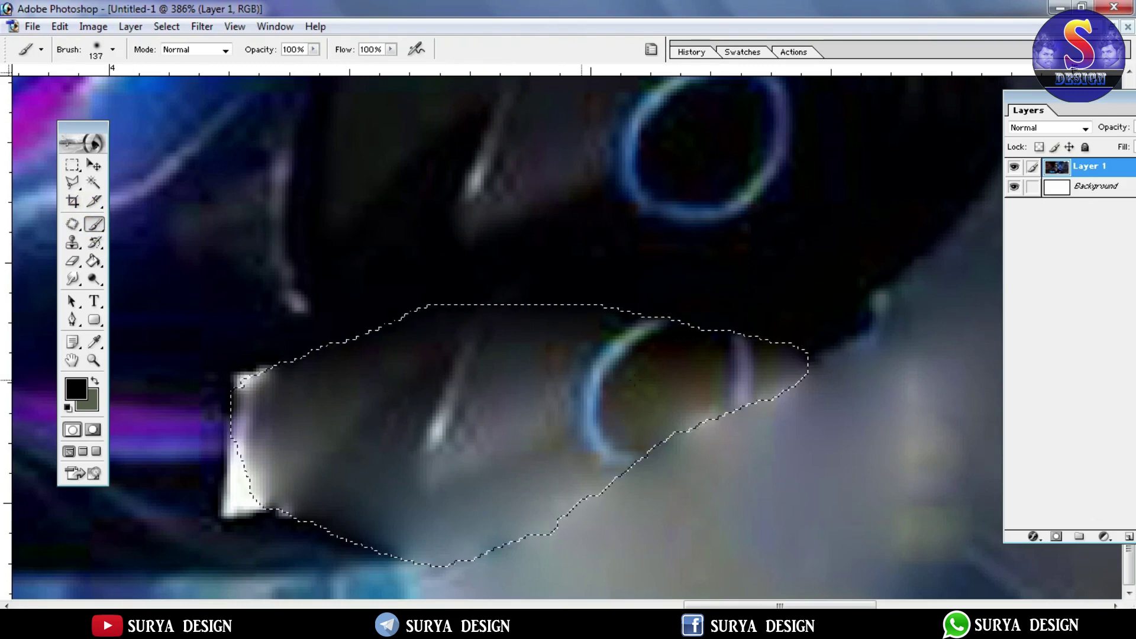
pyautogui.moveTo(414, 443)
pyautogui.mouseDown()
pyautogui.moveTo(727, 373)
pyautogui.moveTo(355, 473)
pyautogui.mouseUp()
pyautogui.moveTo(527, 461); pyautogui.dragTo(271, 471)
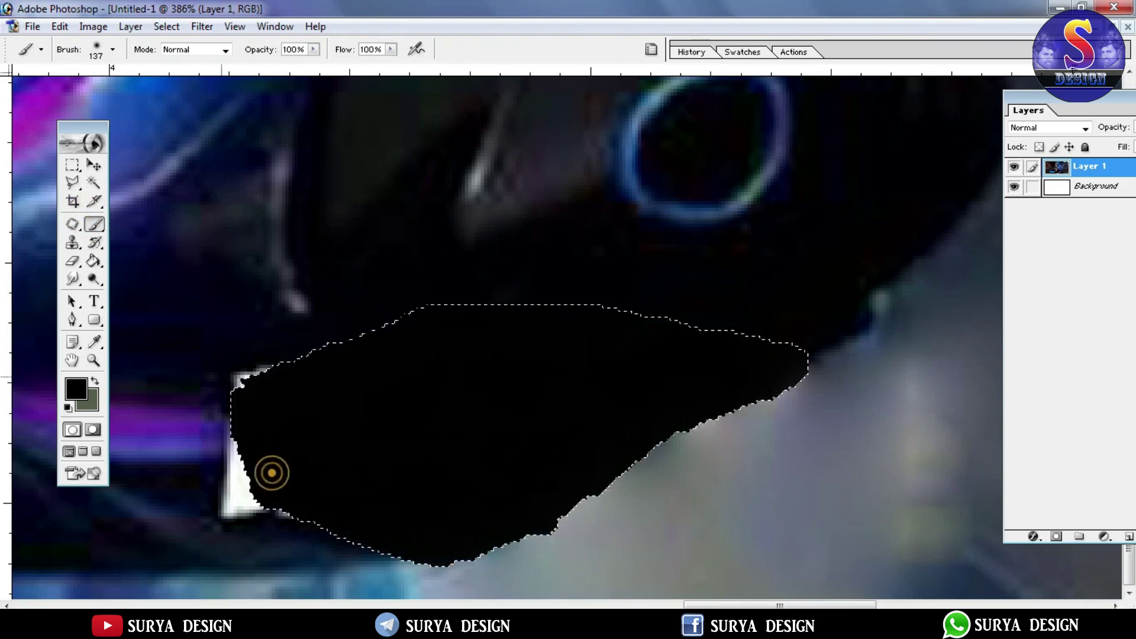
pyautogui.click(167, 27)
pyautogui.click(183, 63)
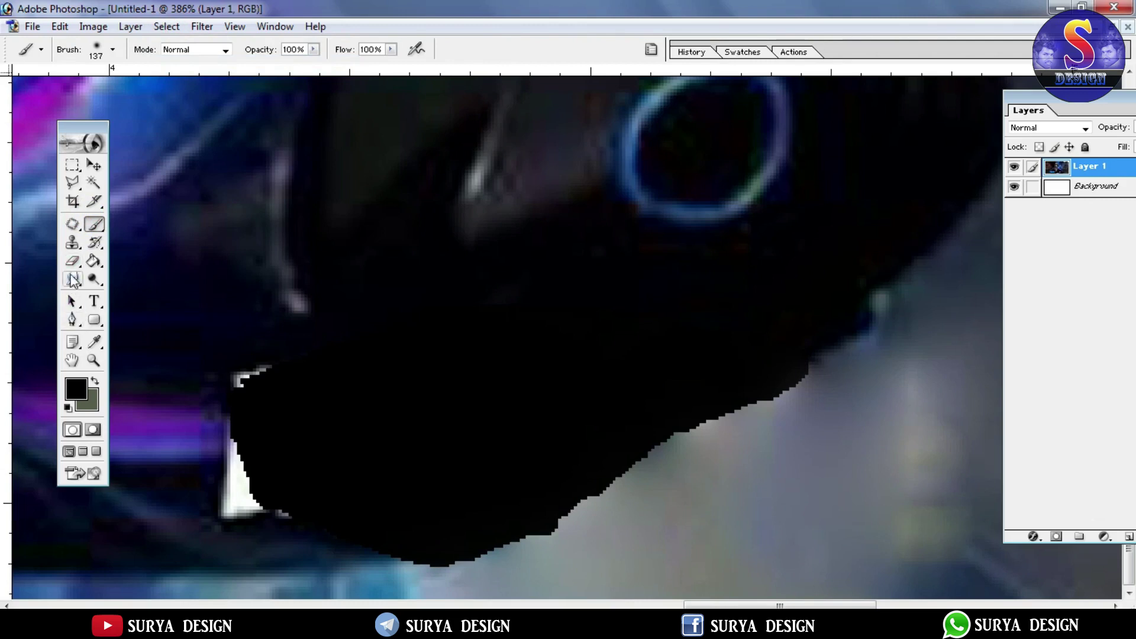
# - Patch the white highlight with dark purple texture and deselect
pyautogui.click(73, 224)
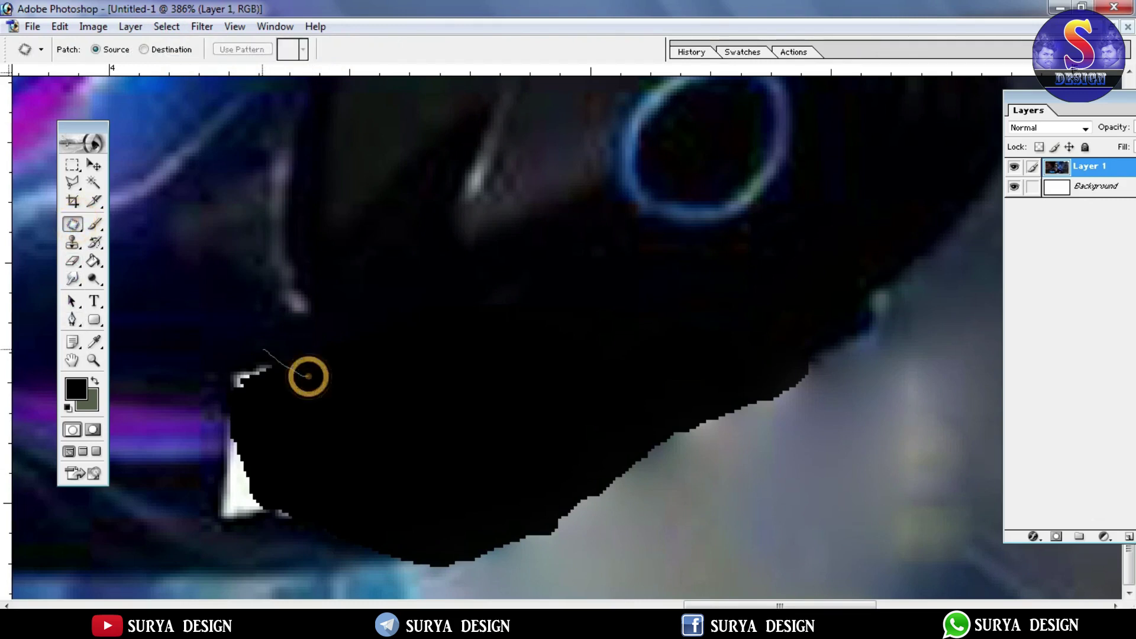
pyautogui.moveTo(307, 375); pyautogui.dragTo(203, 559)
pyautogui.moveTo(311, 388); pyautogui.dragTo(308, 376)
pyautogui.moveTo(272, 438); pyautogui.dragTo(279, 509)
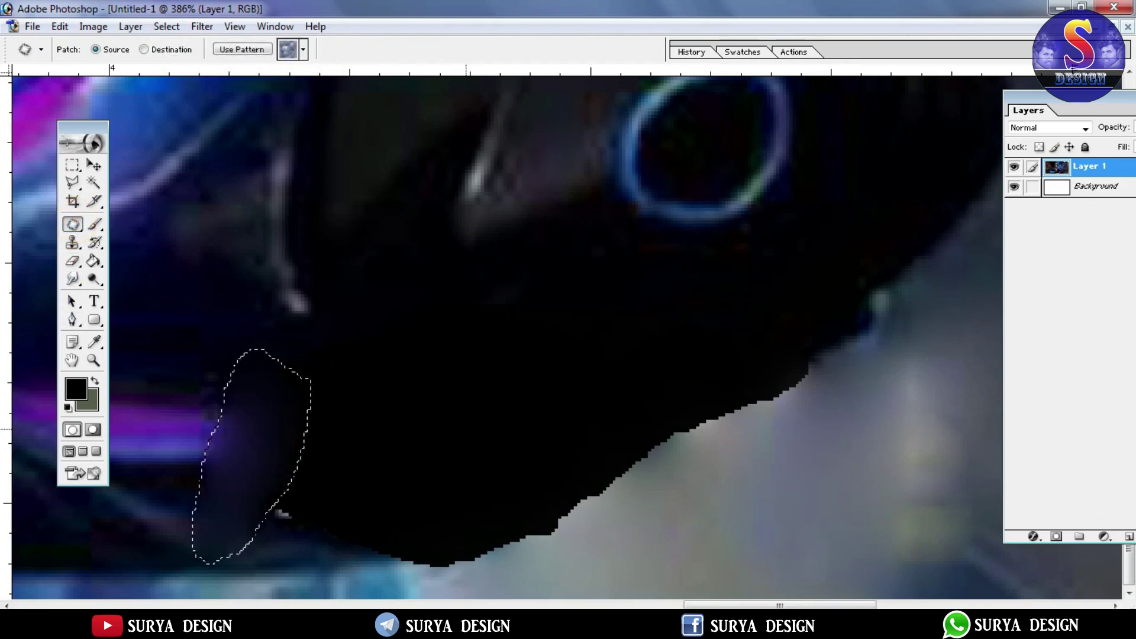
pyautogui.click(166, 26)
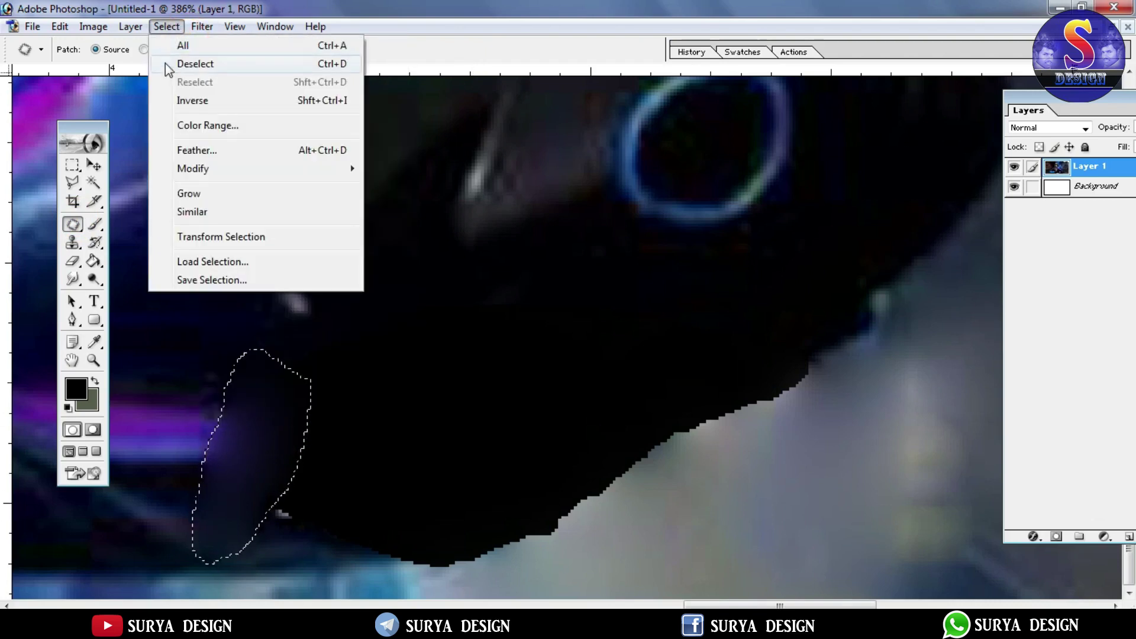
pyautogui.click(166, 64)
# - Fit the image on screen, minimize FF2, then restore it to fill the workspace
pyautogui.click(93, 360)
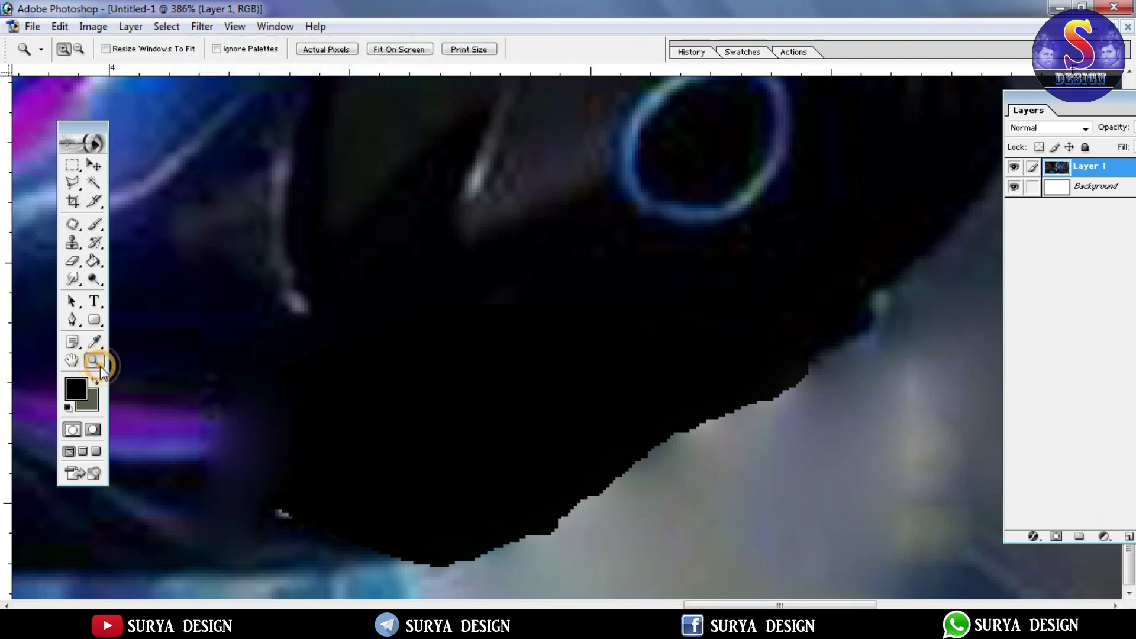
pyautogui.click(401, 48)
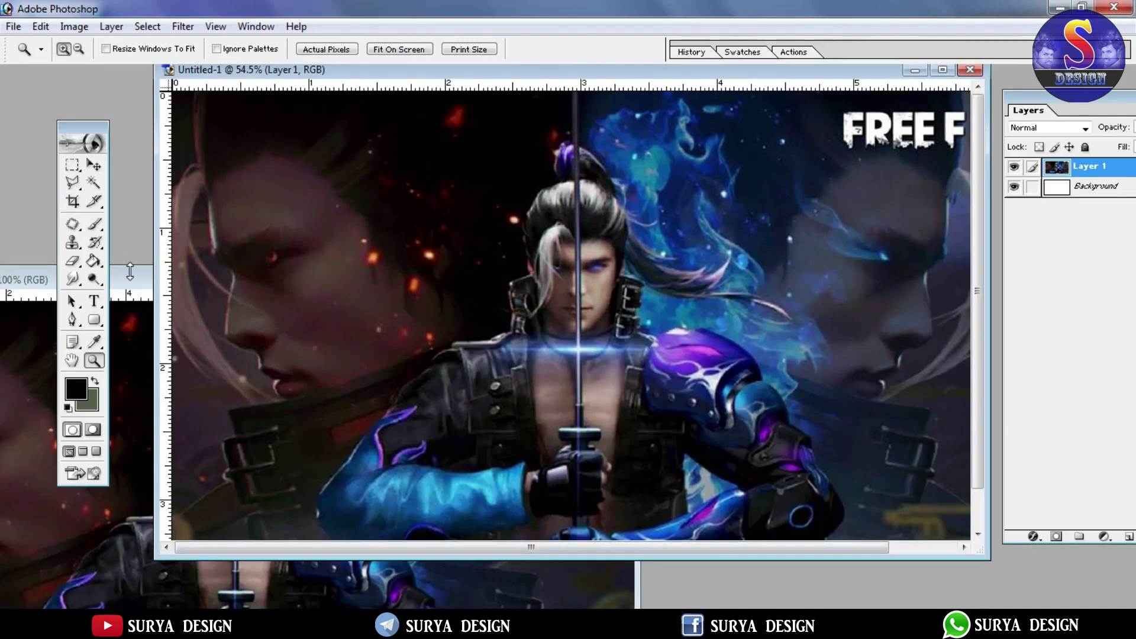
pyautogui.click(130, 272)
pyautogui.click(562, 273)
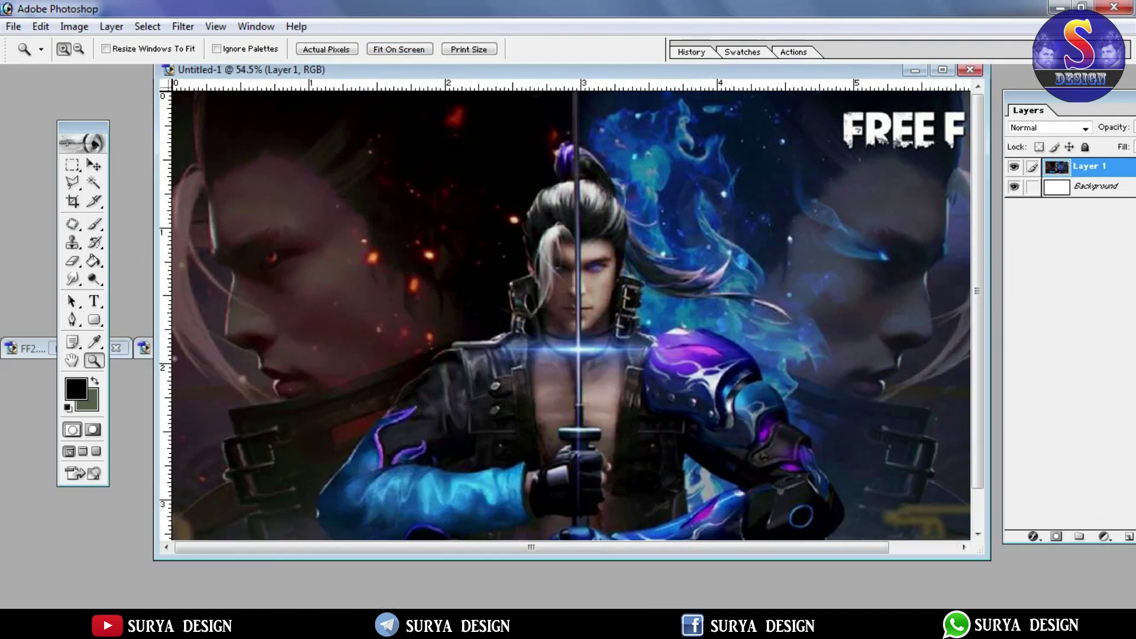
pyautogui.click(53, 350)
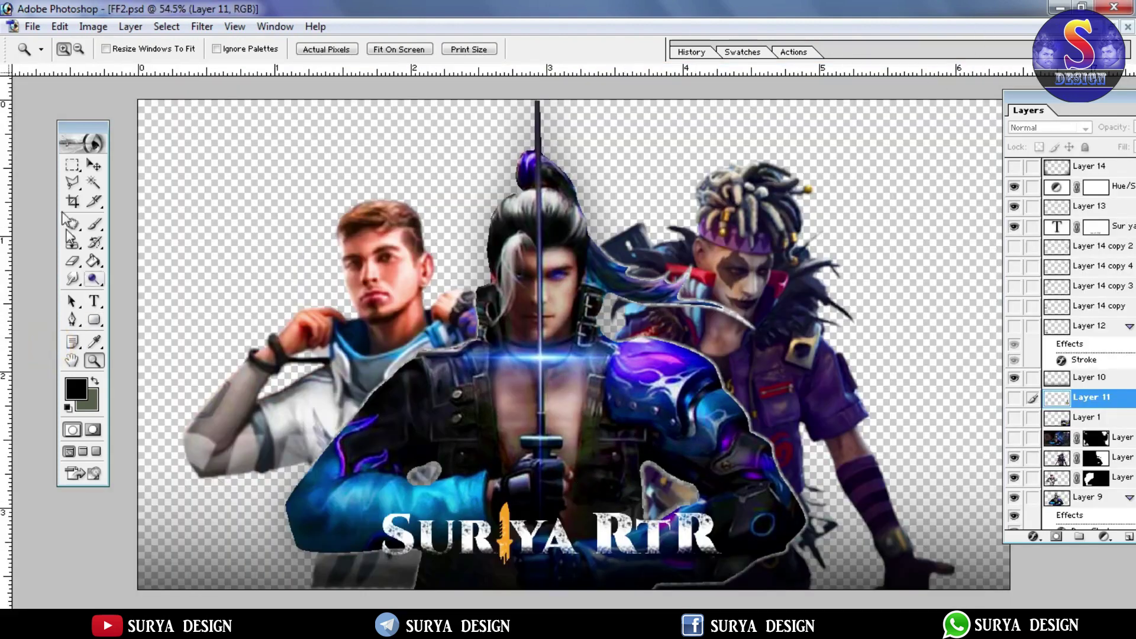
# - Move the three characters and SUR YA RTR title layers from FF2 into Untitled-1, then maximize it
pyautogui.click(73, 166)
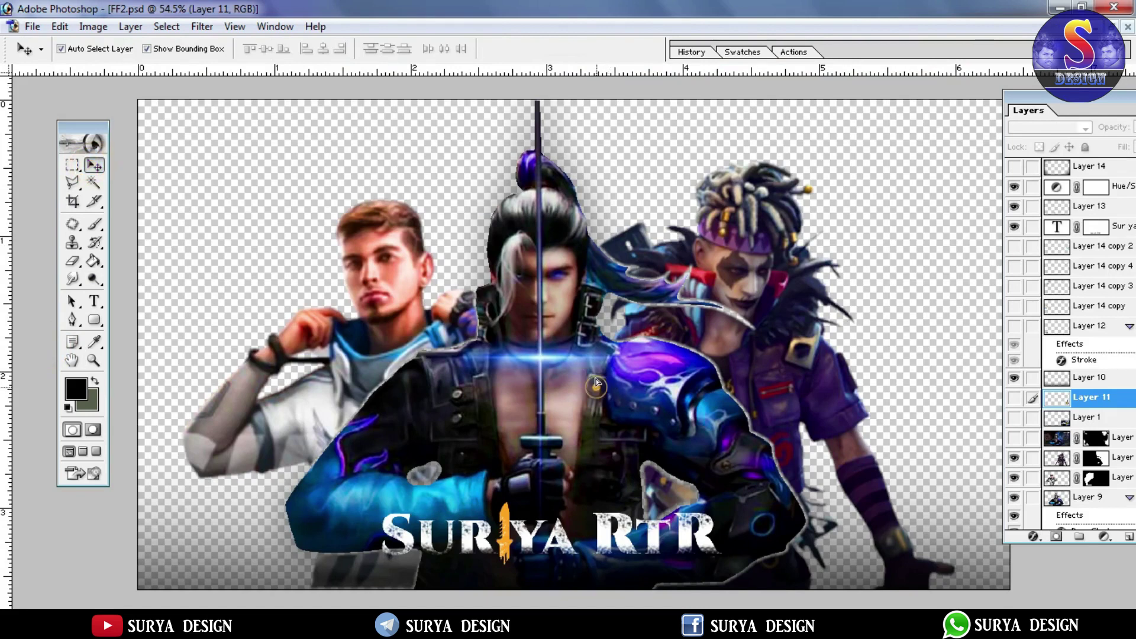
pyautogui.click(608, 358)
pyautogui.moveTo(609, 358); pyautogui.dragTo(644, 347)
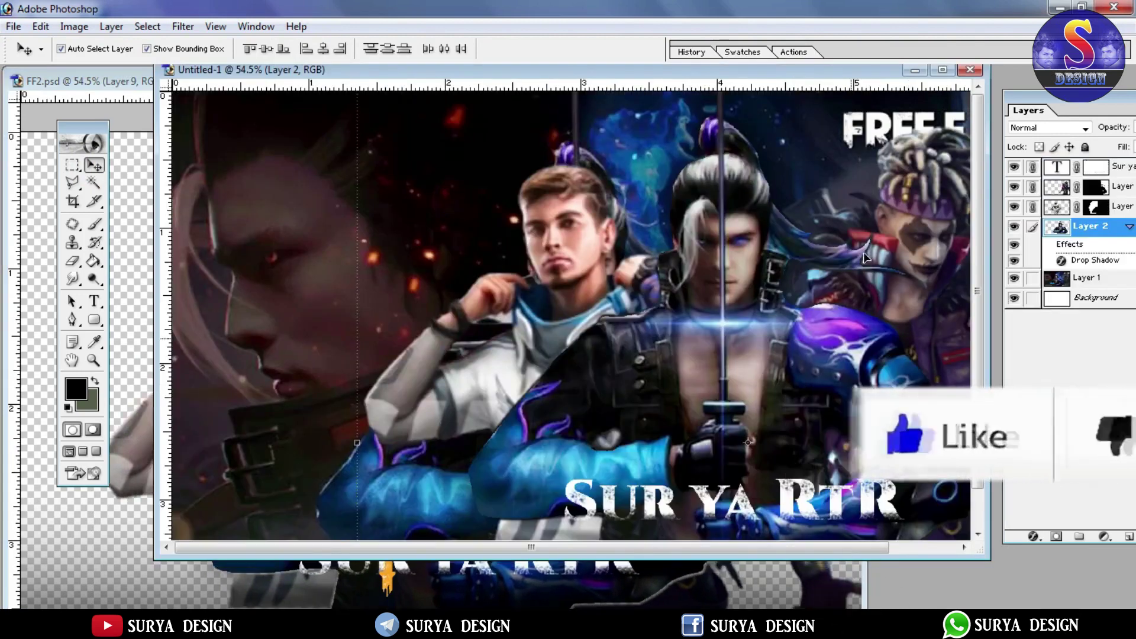
pyautogui.click(943, 71)
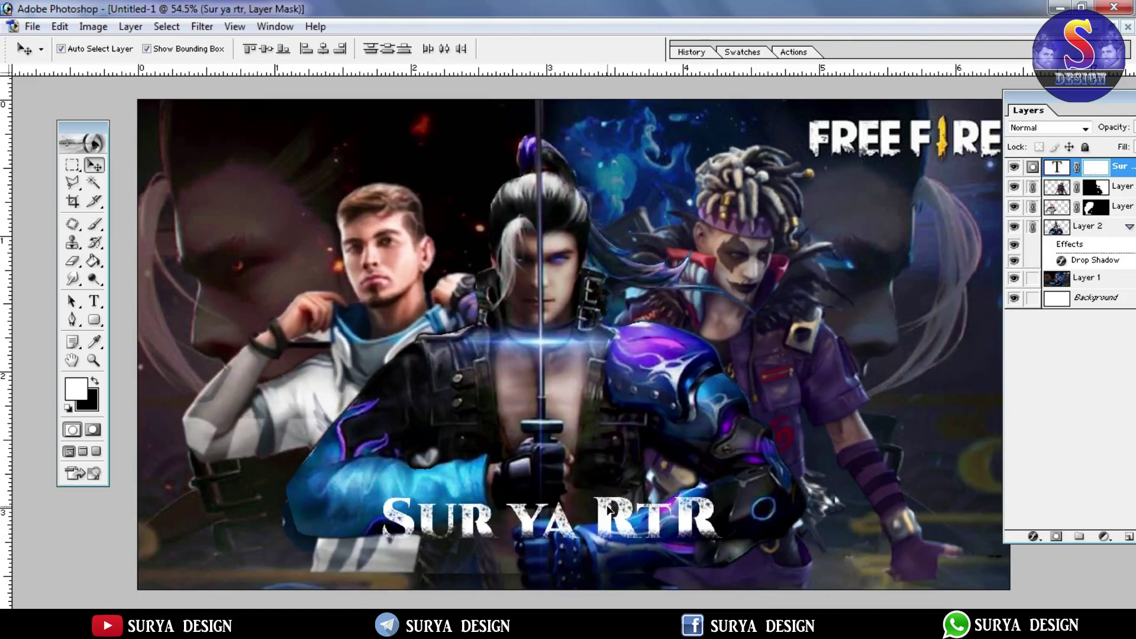
# - Scale Layer 2's character artwork proportionally to 101.2%, then select Layer 1 and restore the window
pyautogui.click(618, 508)
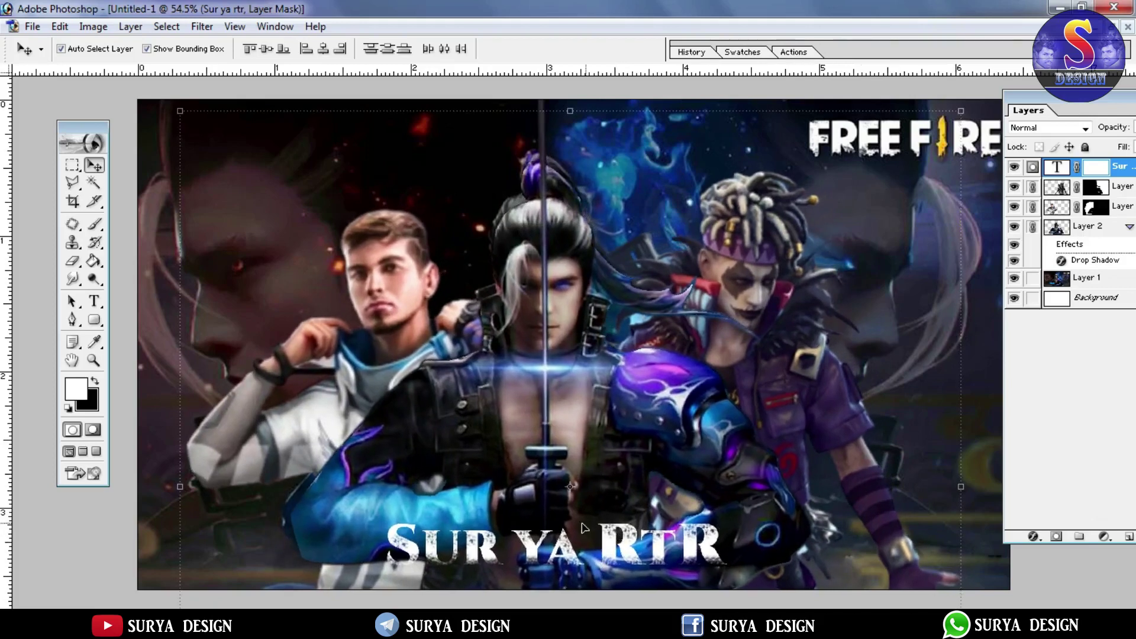
pyautogui.click(601, 502)
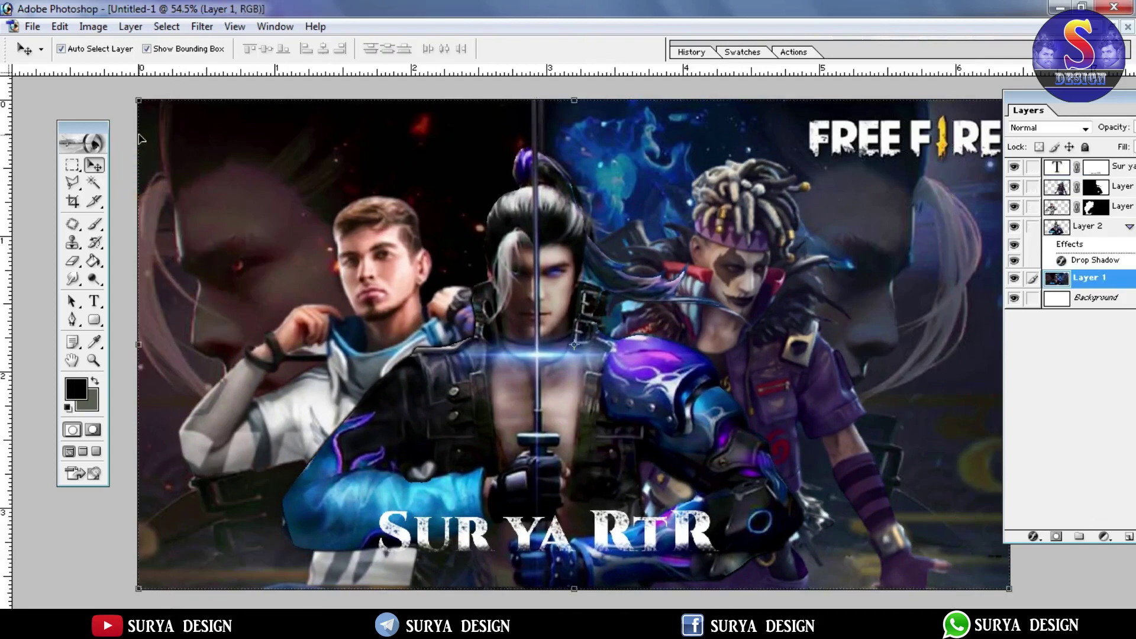
pyautogui.click(539, 362)
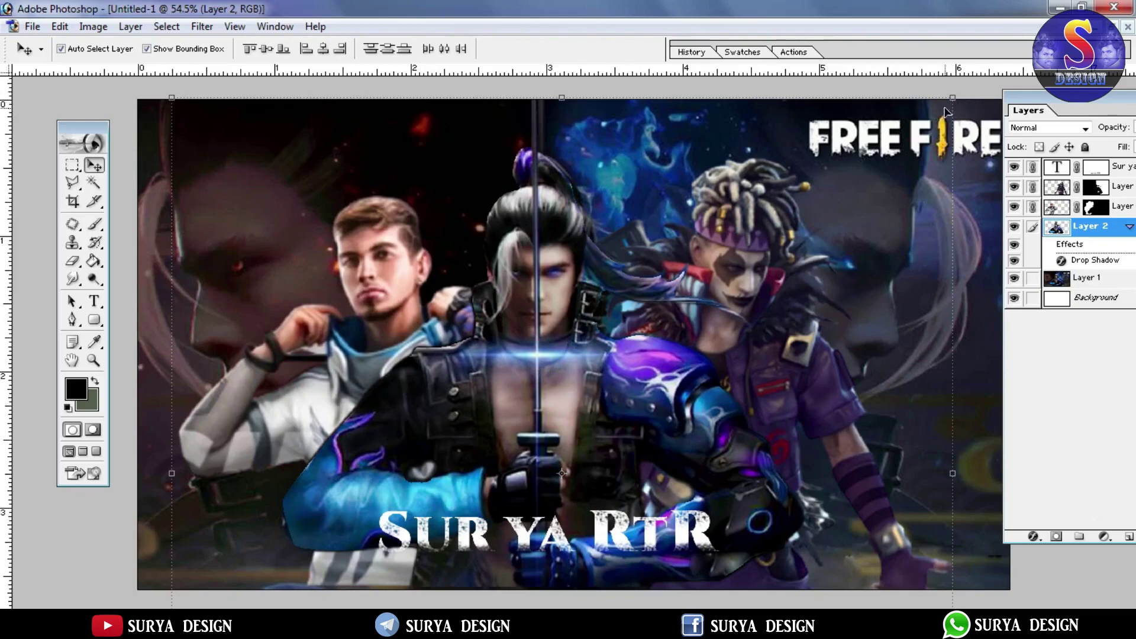
pyautogui.moveTo(959, 96)
pyautogui.mouseDown()
pyautogui.moveTo(972, 87)
pyautogui.moveTo(962, 88)
pyautogui.mouseUp()
pyautogui.hotkey('shift', 'Tab')
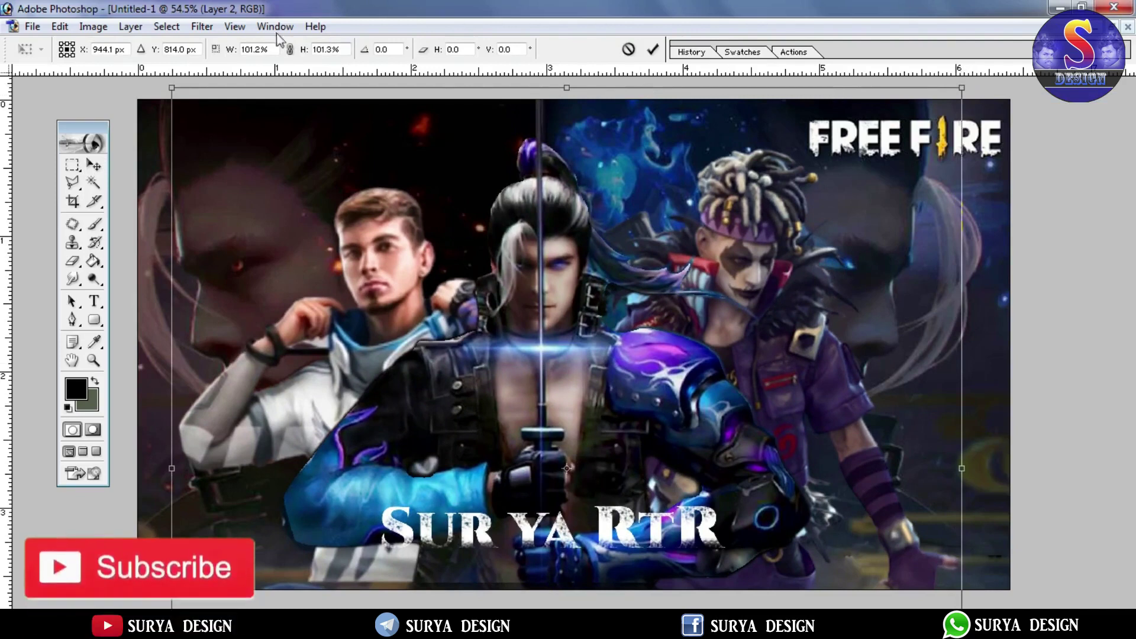
pyautogui.click(290, 49)
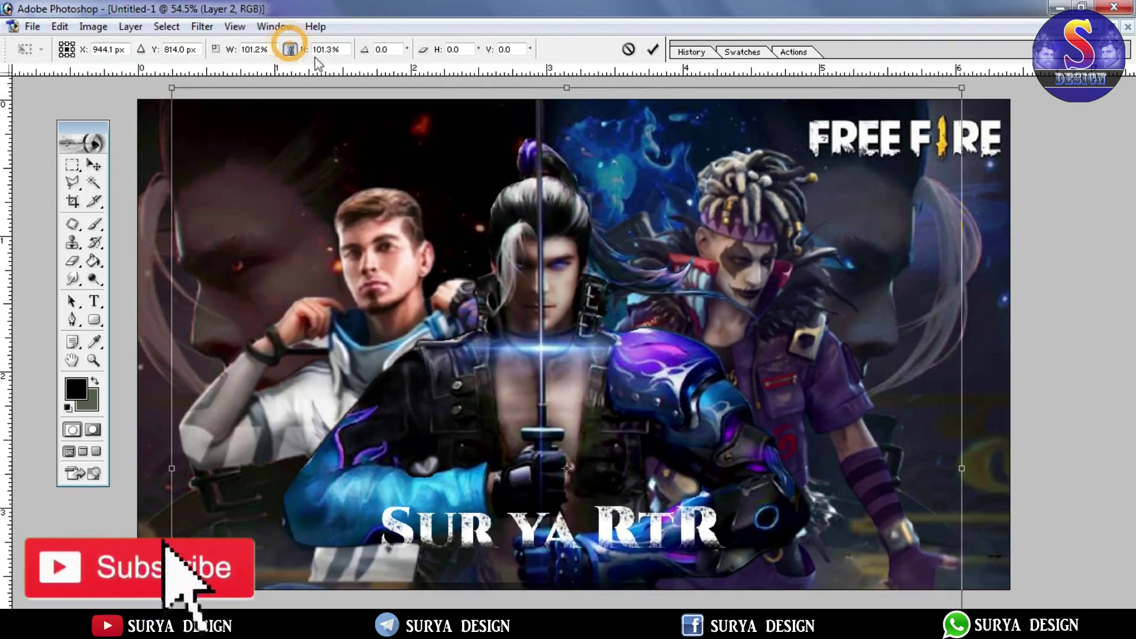
pyautogui.hotkey('shift', 'Tab')
pyautogui.doubleClick(540, 306)
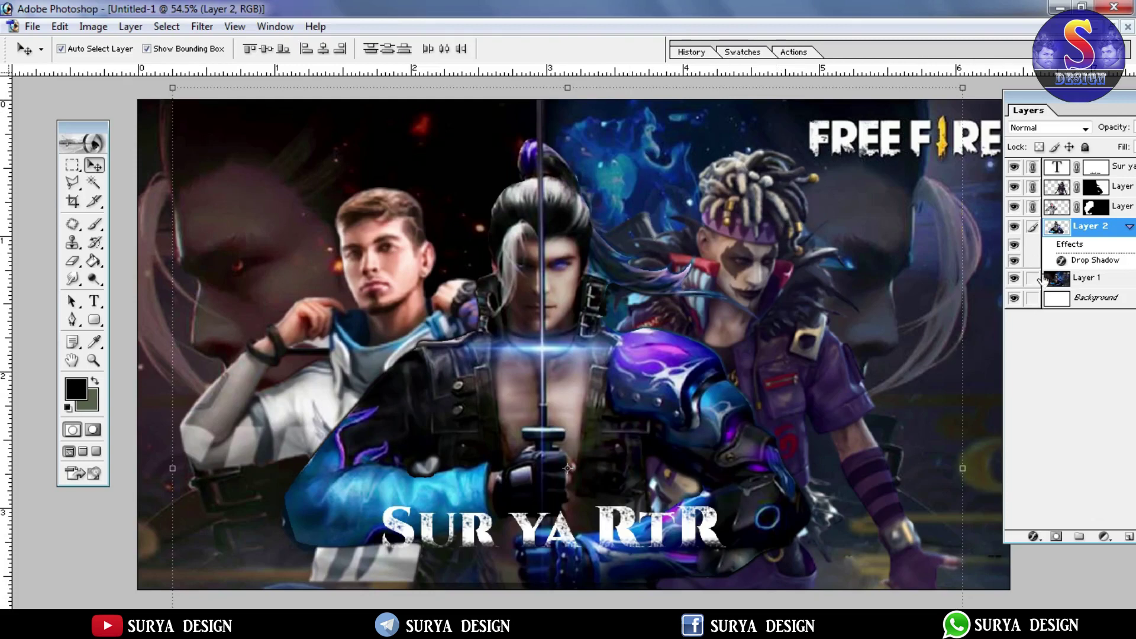
pyautogui.click(1058, 287)
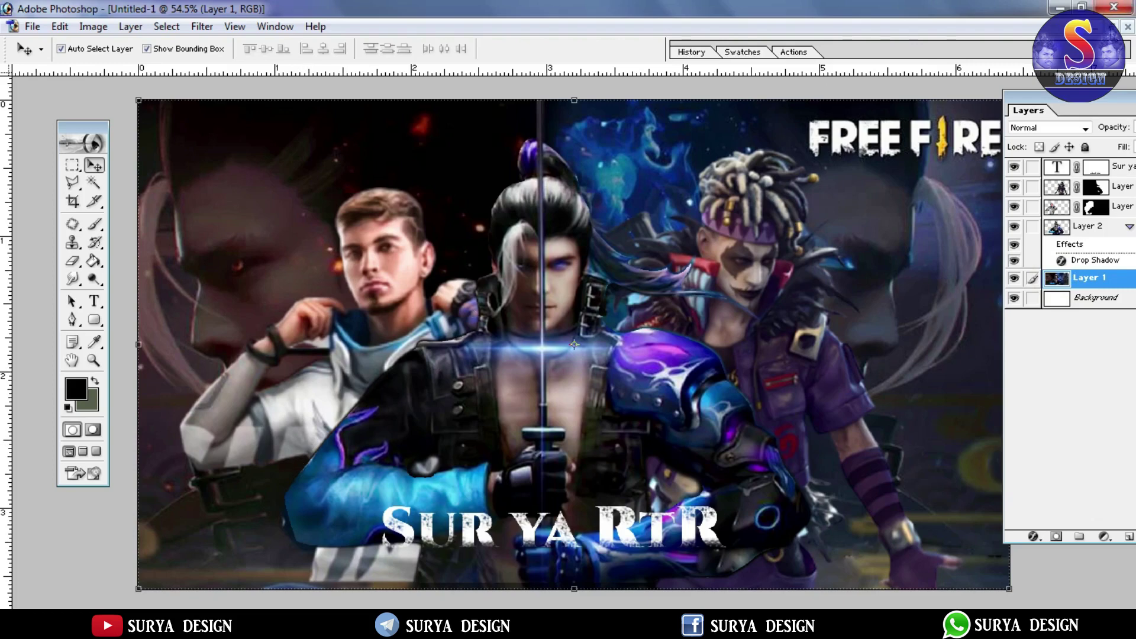
pyautogui.click(1112, 26)
# - Close FF2.psd without saving
pyautogui.click(127, 585)
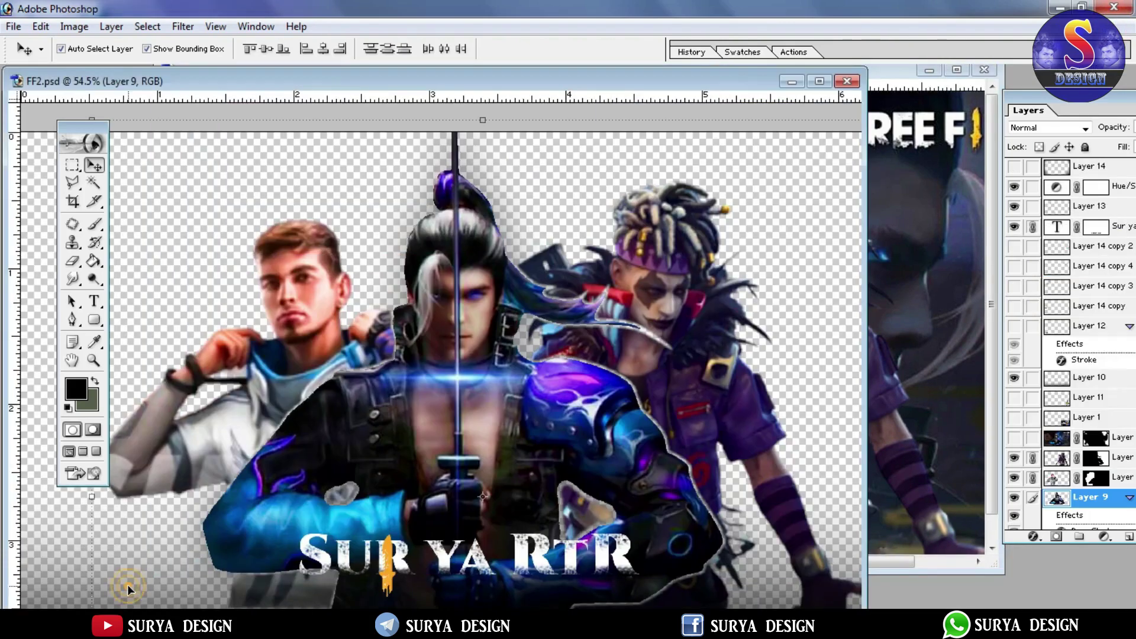
pyautogui.click(847, 80)
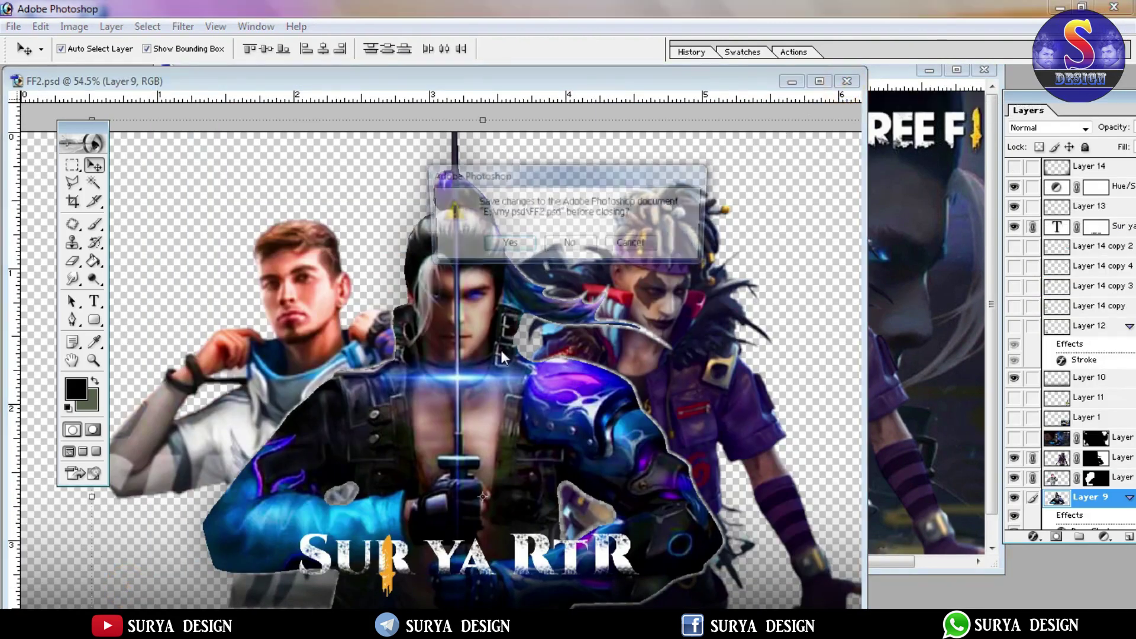
pyautogui.click(577, 252)
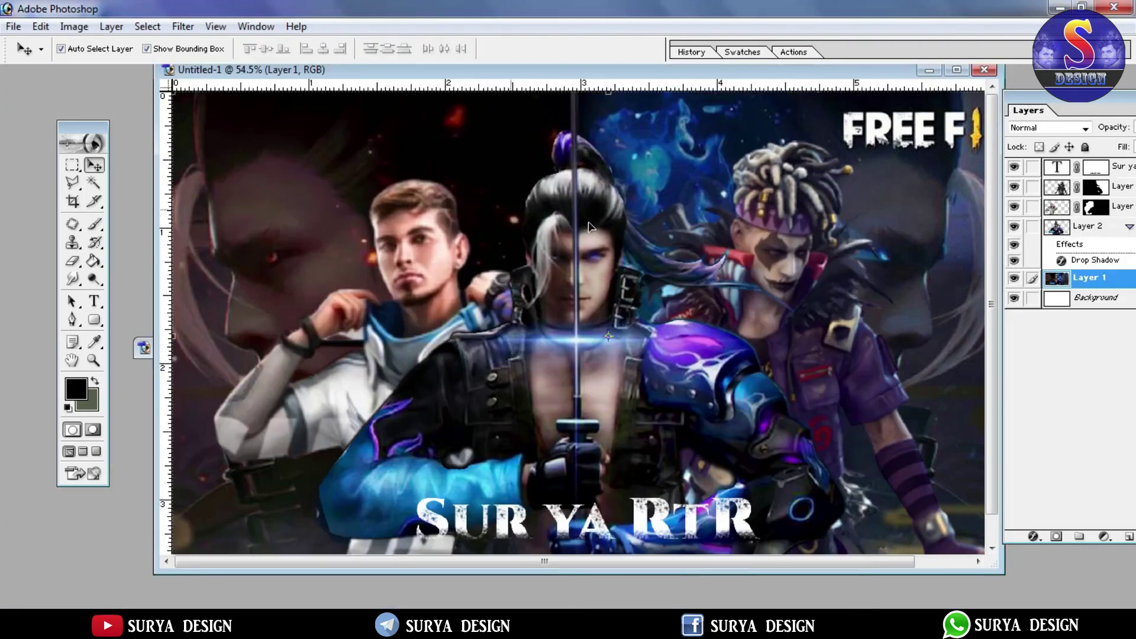
# - Copy the fire-dragon ring into the poster as a new layer and close its source image
pyautogui.click(150, 357)
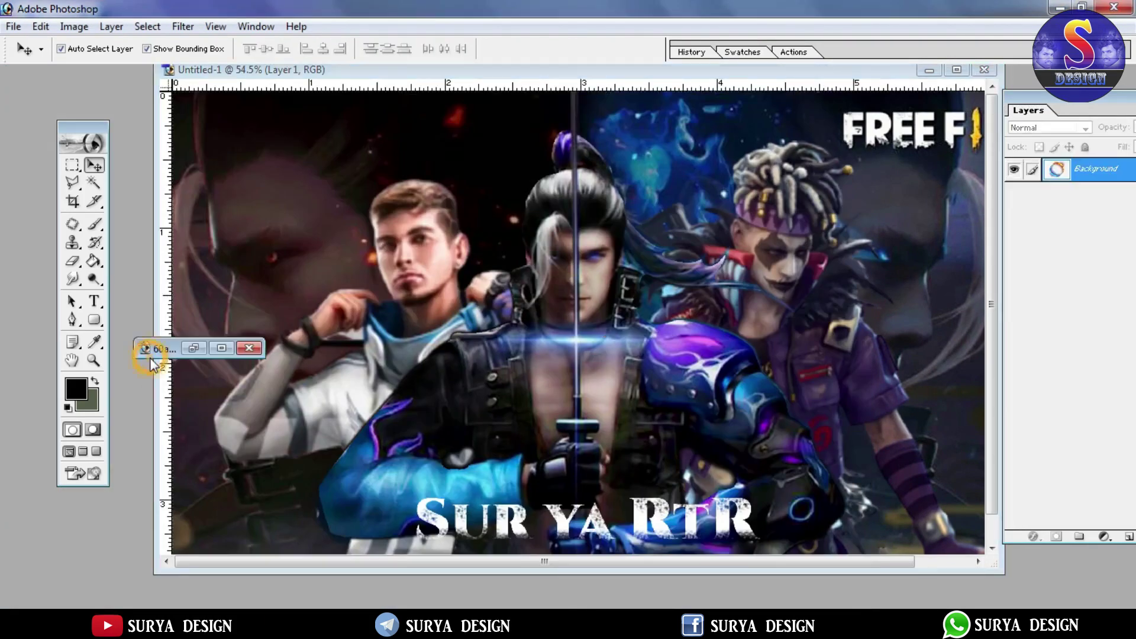
pyautogui.click(221, 350)
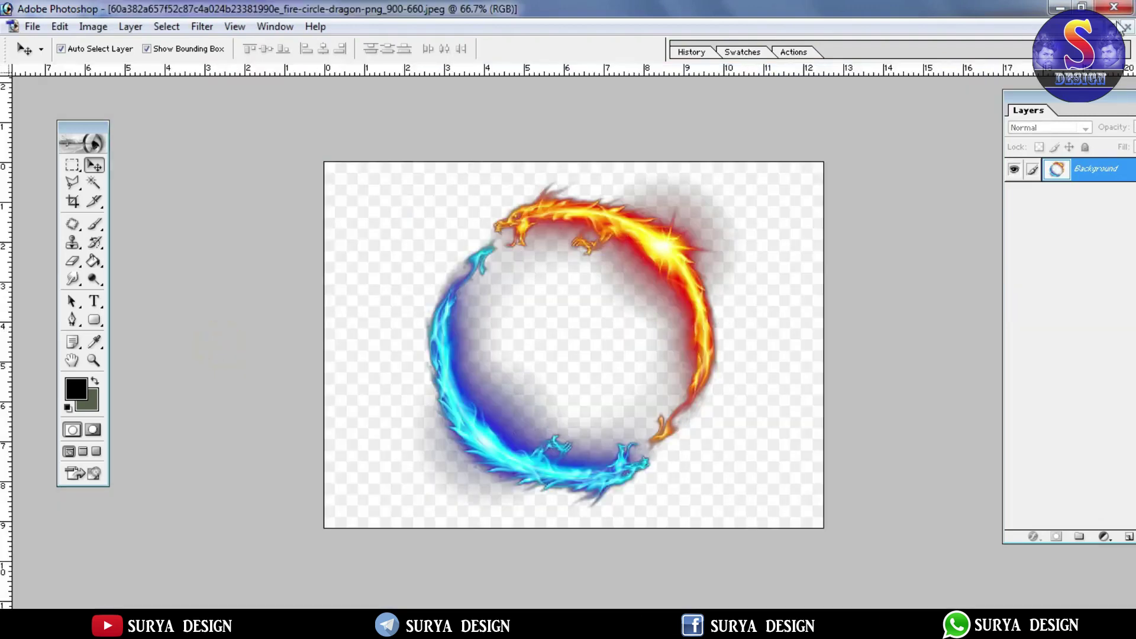
pyautogui.click(1117, 26)
pyautogui.moveTo(450, 323); pyautogui.dragTo(560, 488)
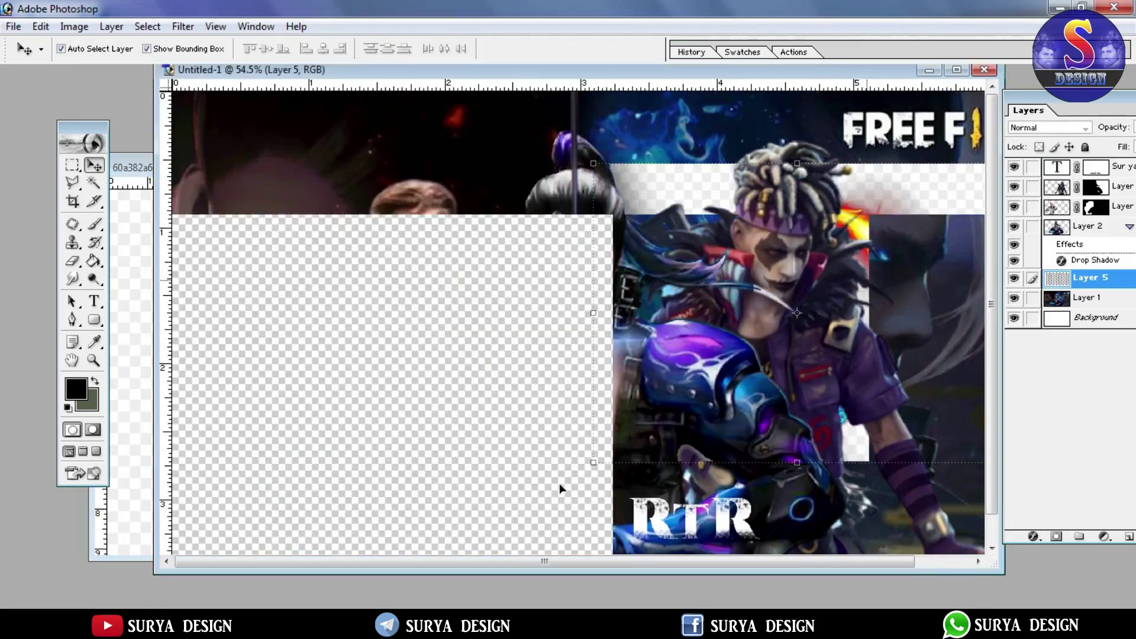
pyautogui.click(104, 521)
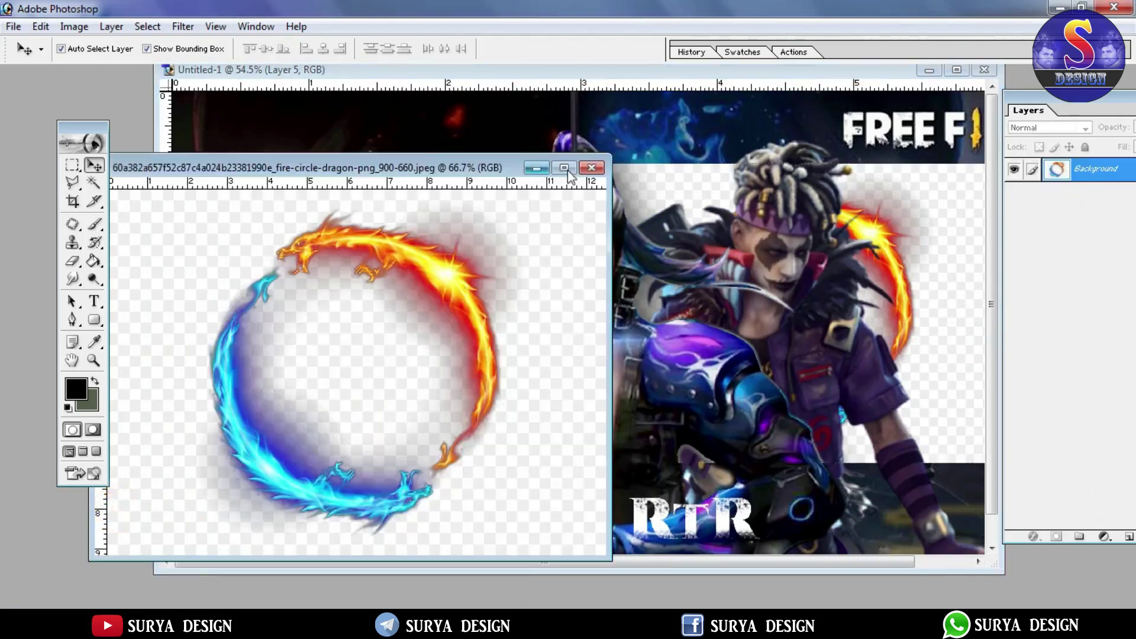
pyautogui.click(594, 168)
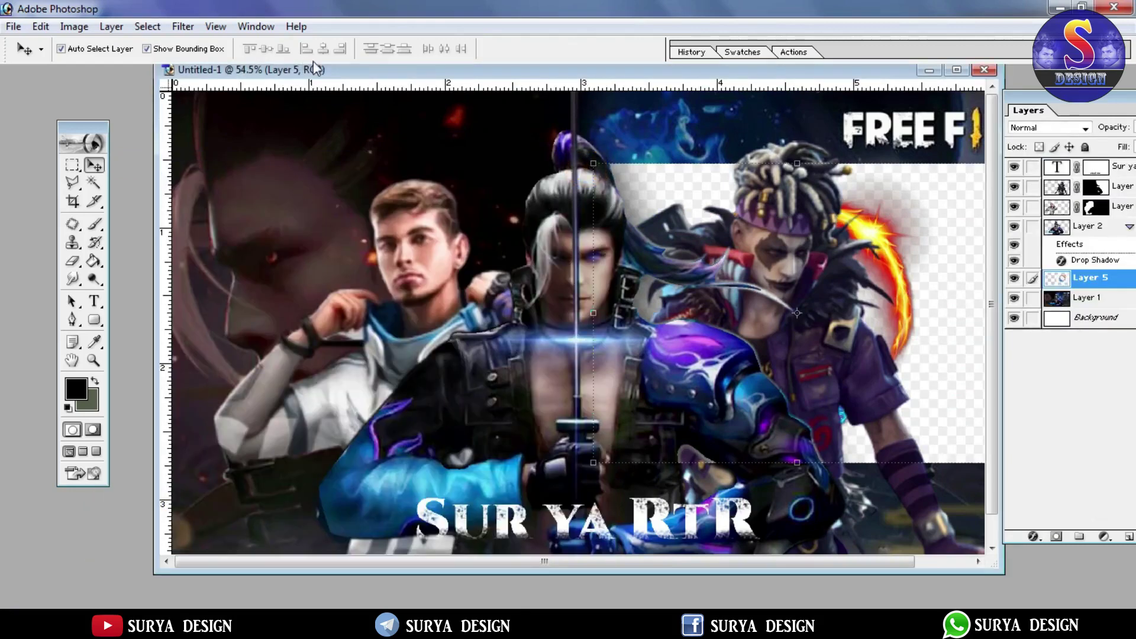
pyautogui.moveTo(336, 72); pyautogui.dragTo(609, 108)
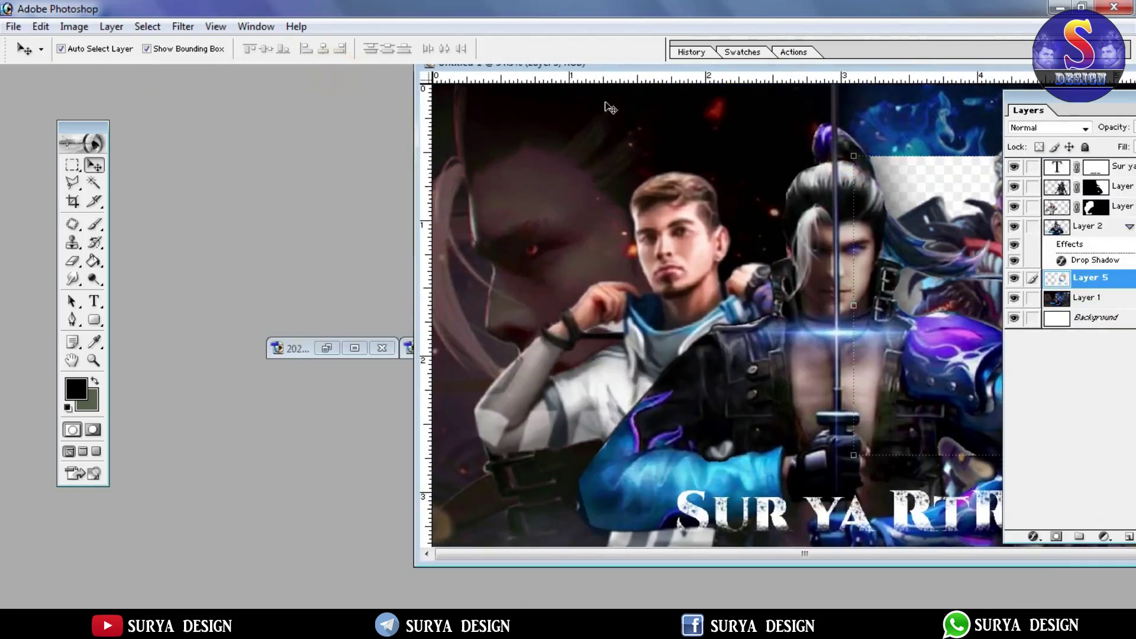
# - Copy the rifle image into the poster and close its source
pyautogui.click(326, 348)
pyautogui.moveTo(331, 266); pyautogui.dragTo(681, 320)
pyautogui.click(274, 183)
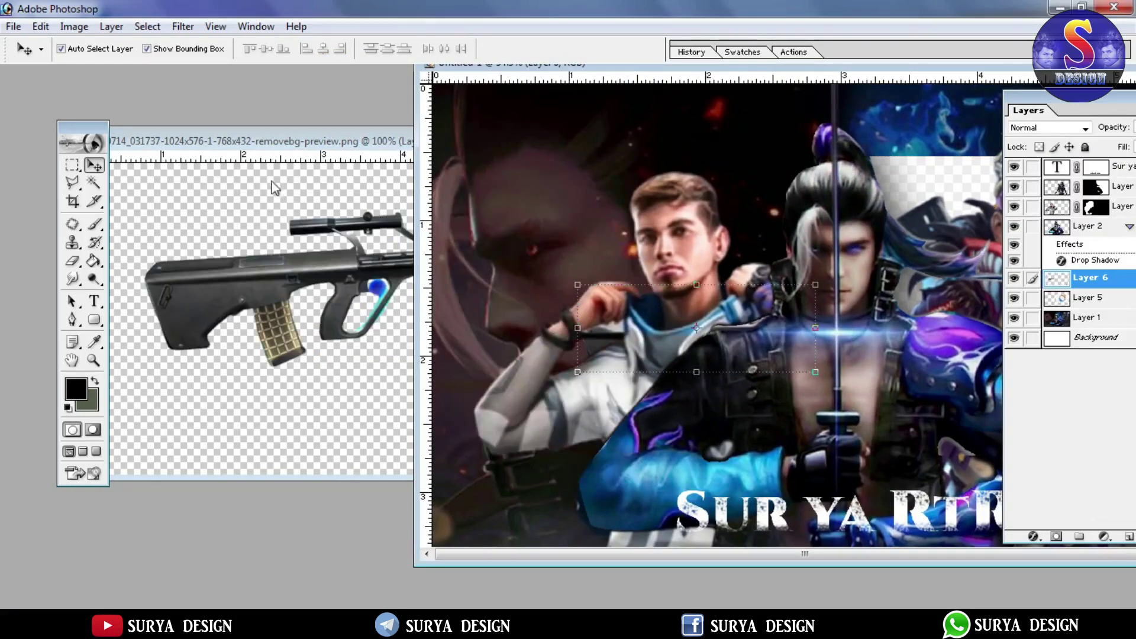
pyautogui.click(621, 143)
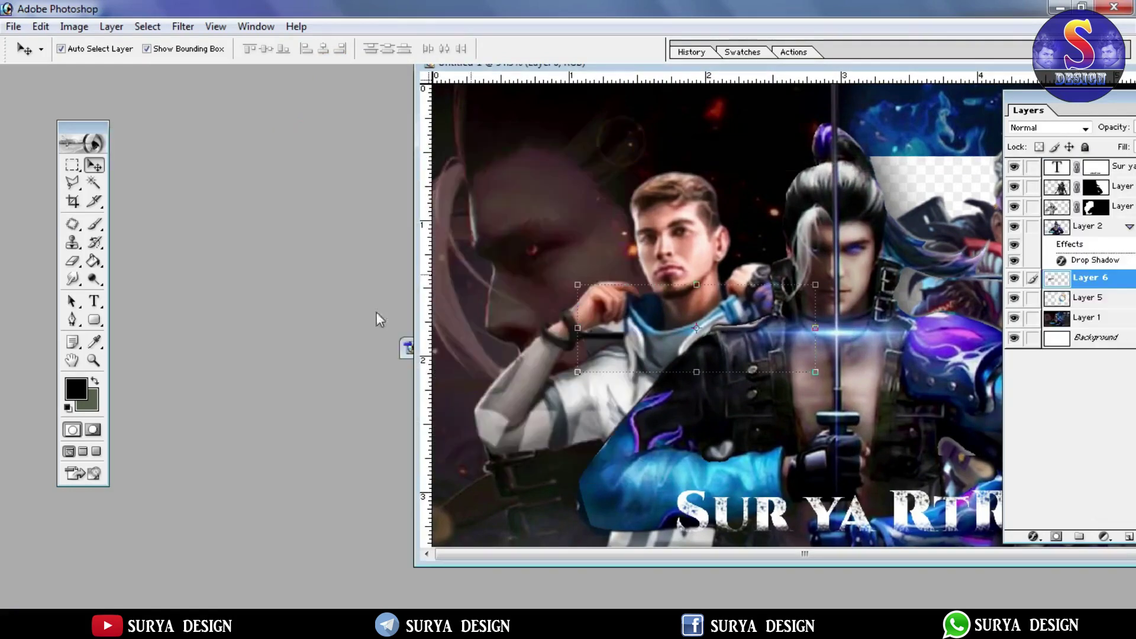
# - Copy the blue smoke ring image into the poster and close its source
pyautogui.click(409, 347)
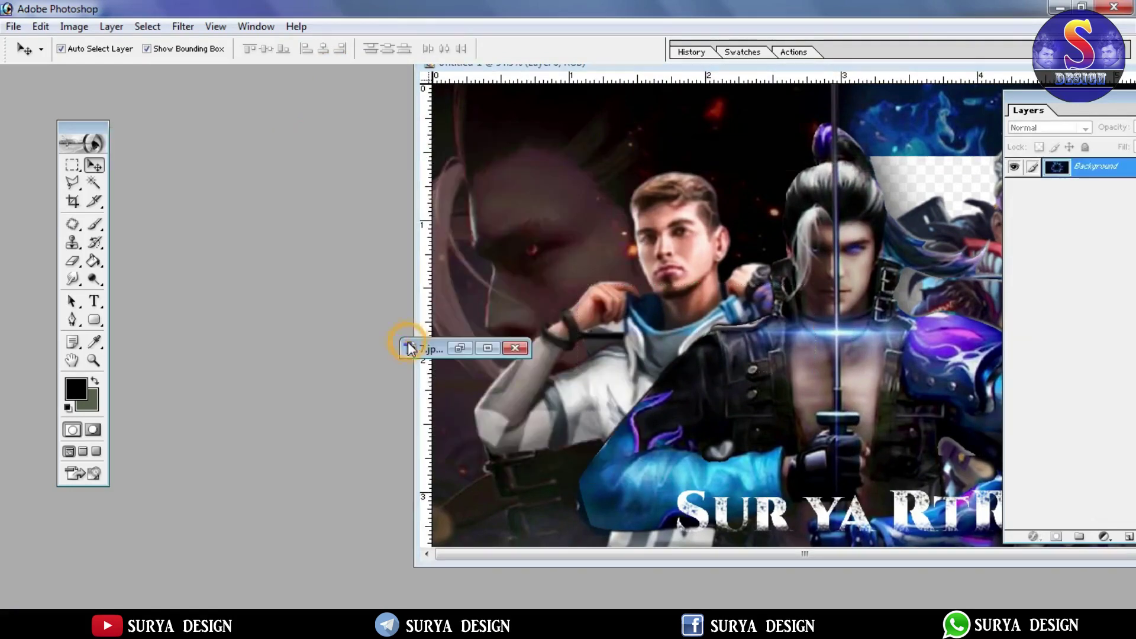
pyautogui.click(486, 348)
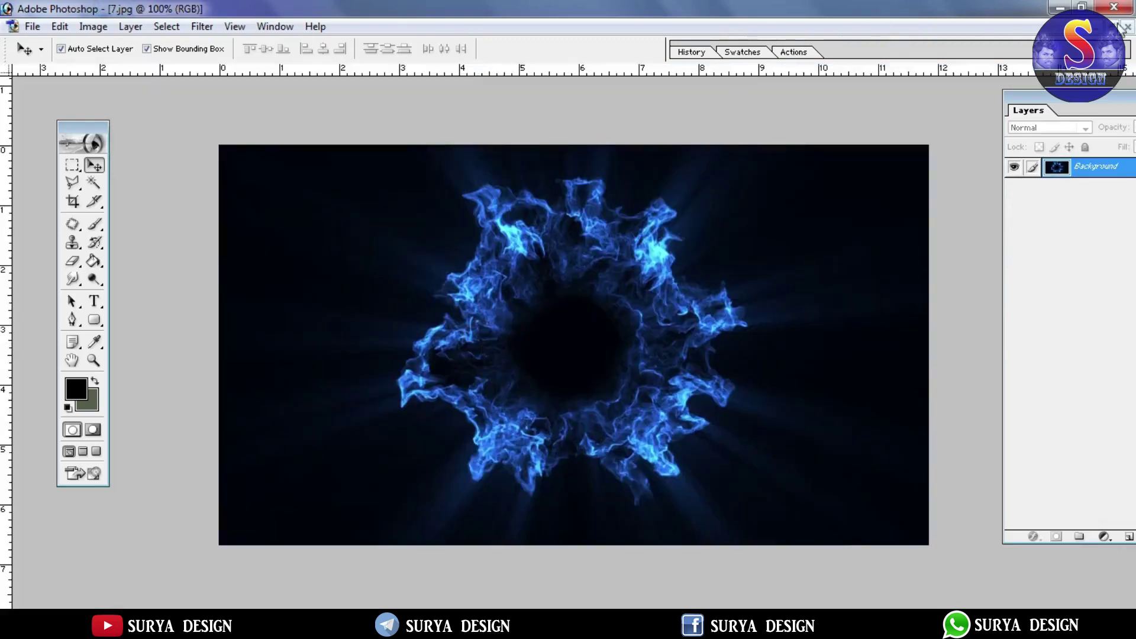
pyautogui.click(1114, 26)
pyautogui.moveTo(538, 363); pyautogui.dragTo(710, 355)
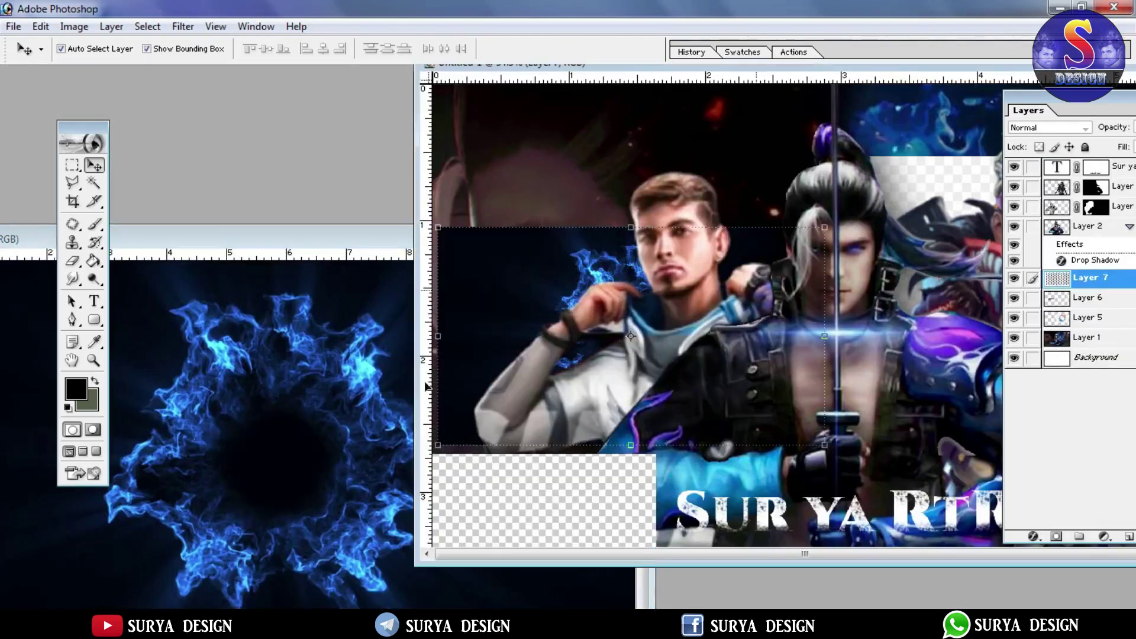
pyautogui.click(371, 256)
pyautogui.click(633, 241)
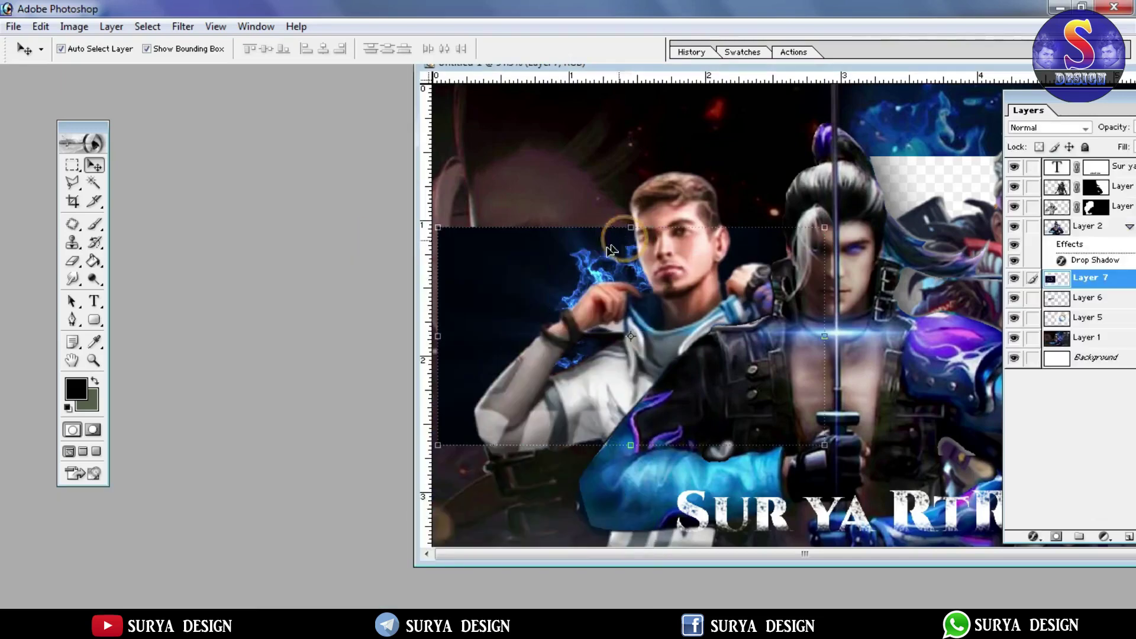
# - Copy the penguin character into the poster, maximize Untitled-1, and select Layer 5
pyautogui.moveTo(518, 64); pyautogui.dragTo(723, 81)
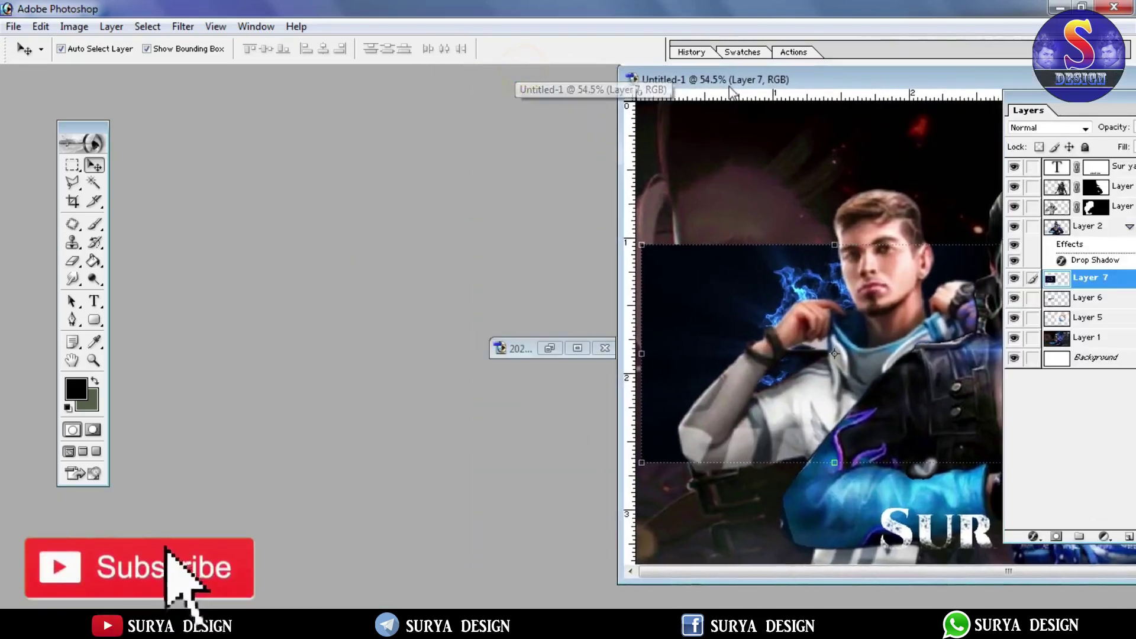
pyautogui.click(575, 348)
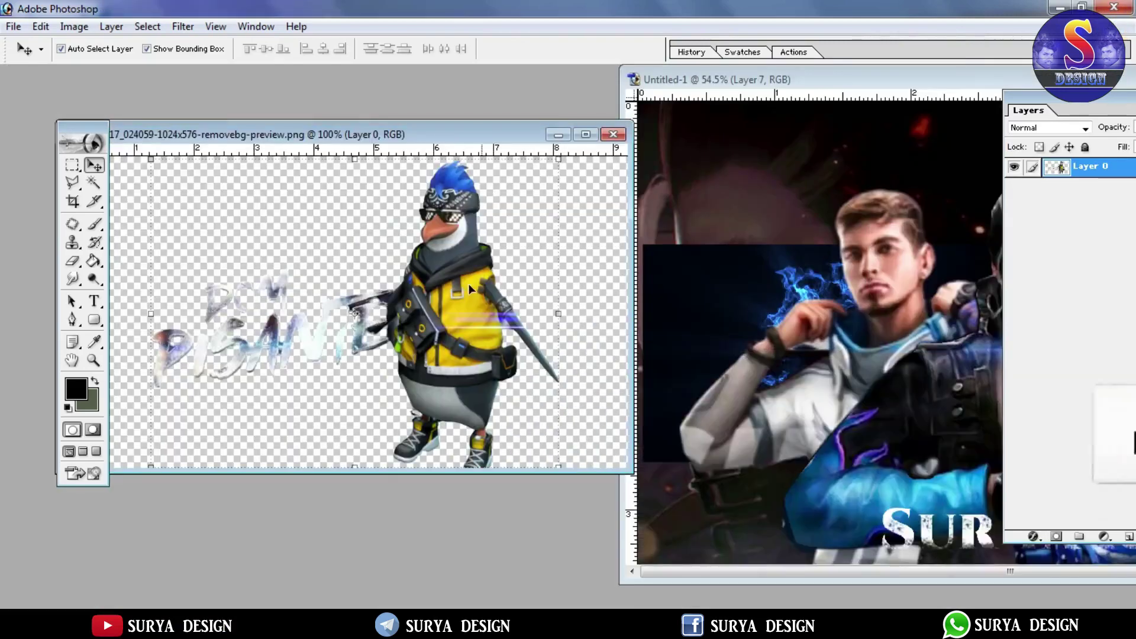
pyautogui.moveTo(469, 283); pyautogui.dragTo(834, 309)
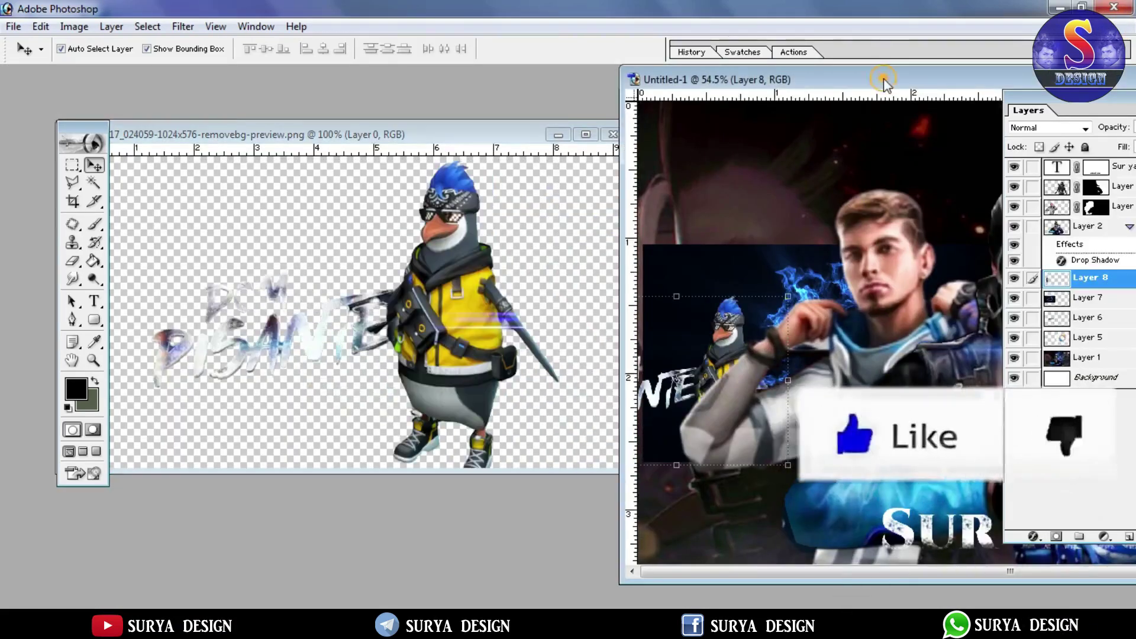
pyautogui.doubleClick(882, 77)
pyautogui.click(898, 335)
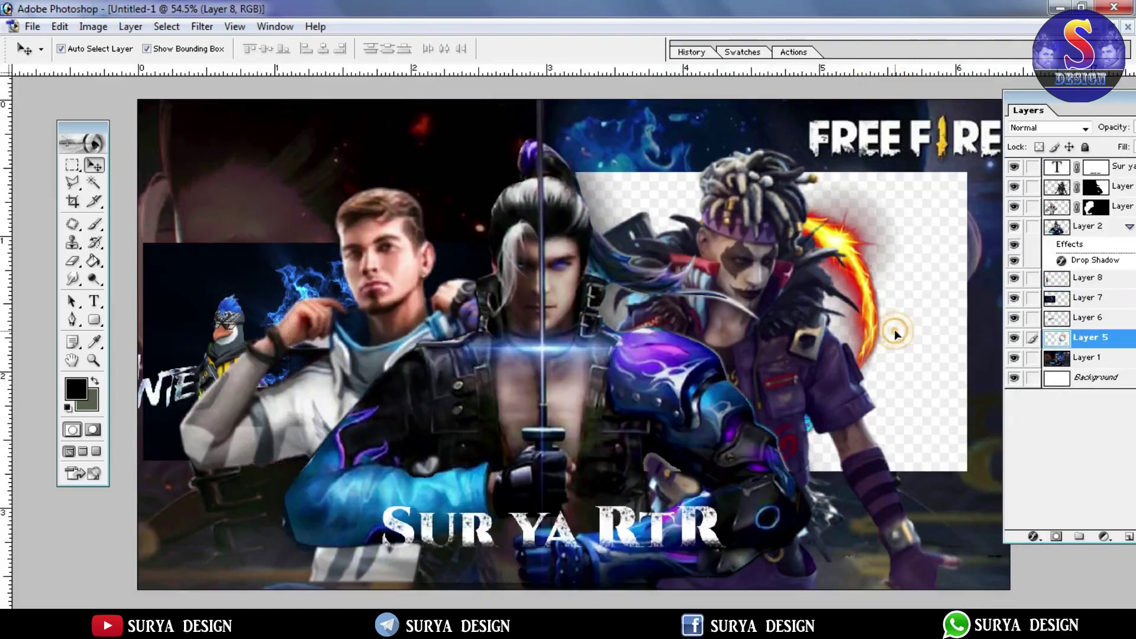
# - Hide the fire-ring and rifle layers and move Layer 7's blue smoke toward the top centre
pyautogui.click(1014, 337)
pyautogui.click(1013, 318)
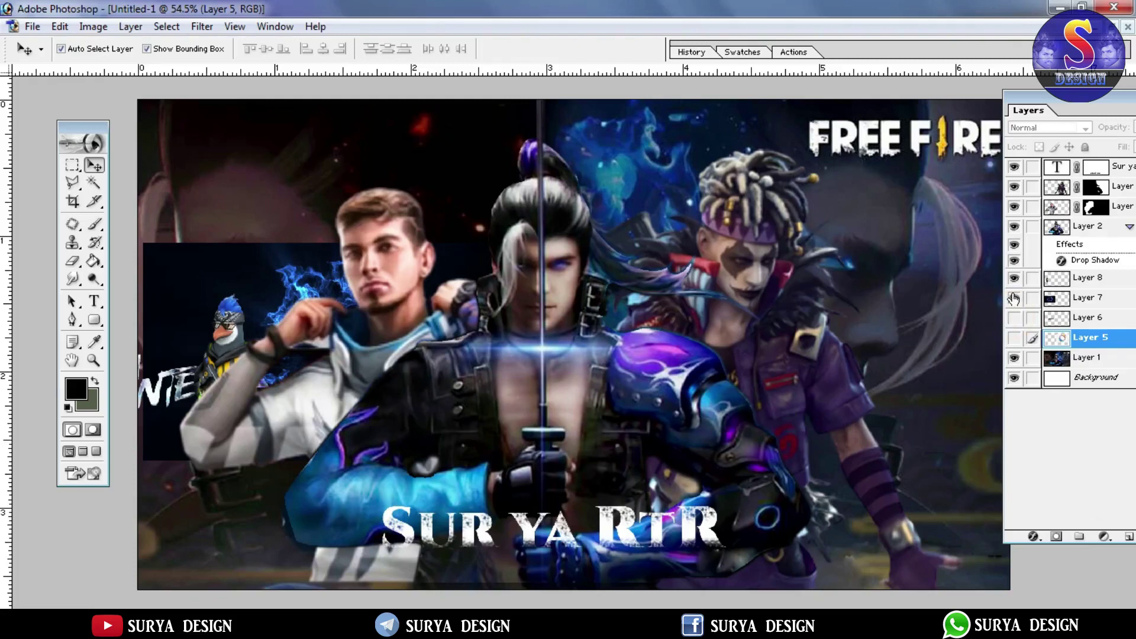
pyautogui.click(1068, 298)
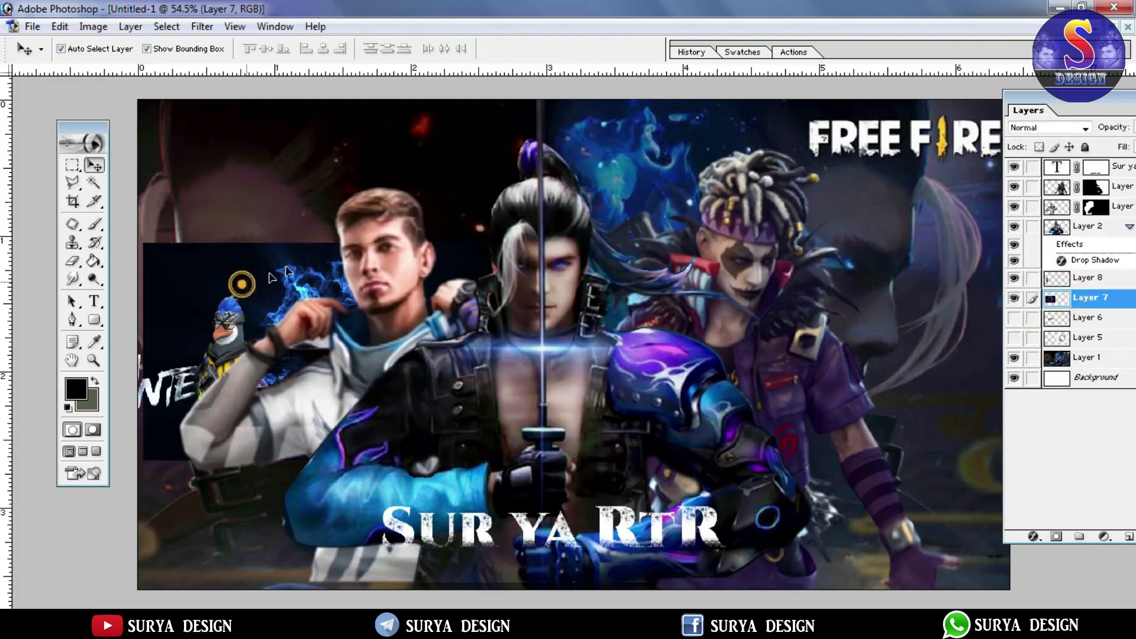
pyautogui.moveTo(234, 278); pyautogui.dragTo(535, 232)
# - Scale the blue smoke proportionally to about 206% and nudge it slightly right and down
pyautogui.hotkey('ctrl', 't')
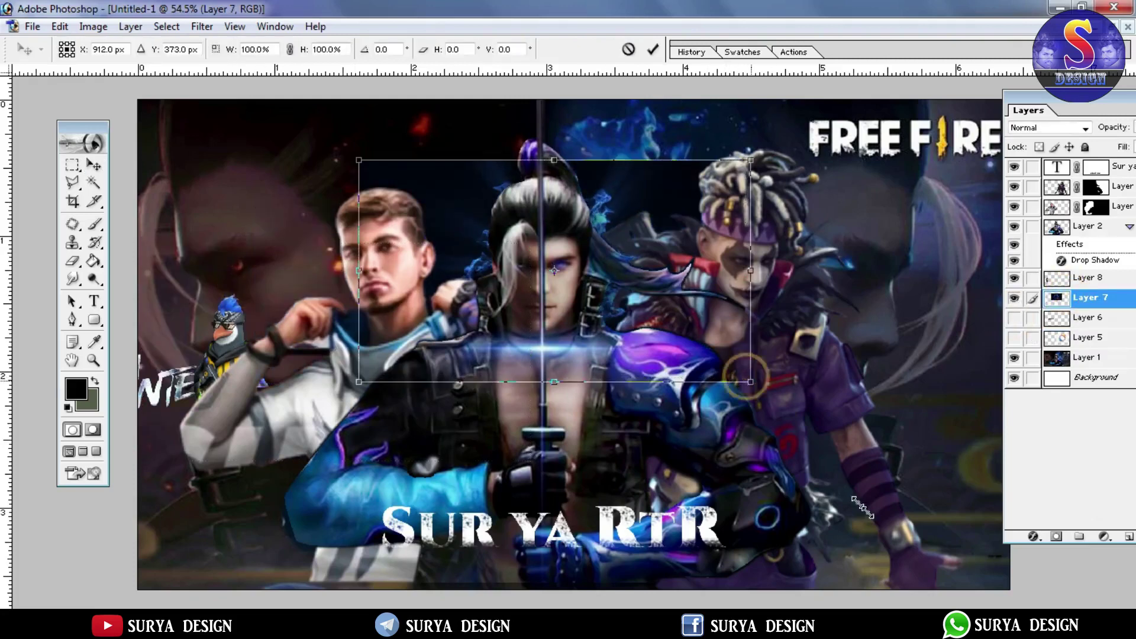
pyautogui.moveTo(746, 377); pyautogui.dragTo(946, 569)
pyautogui.click(290, 50)
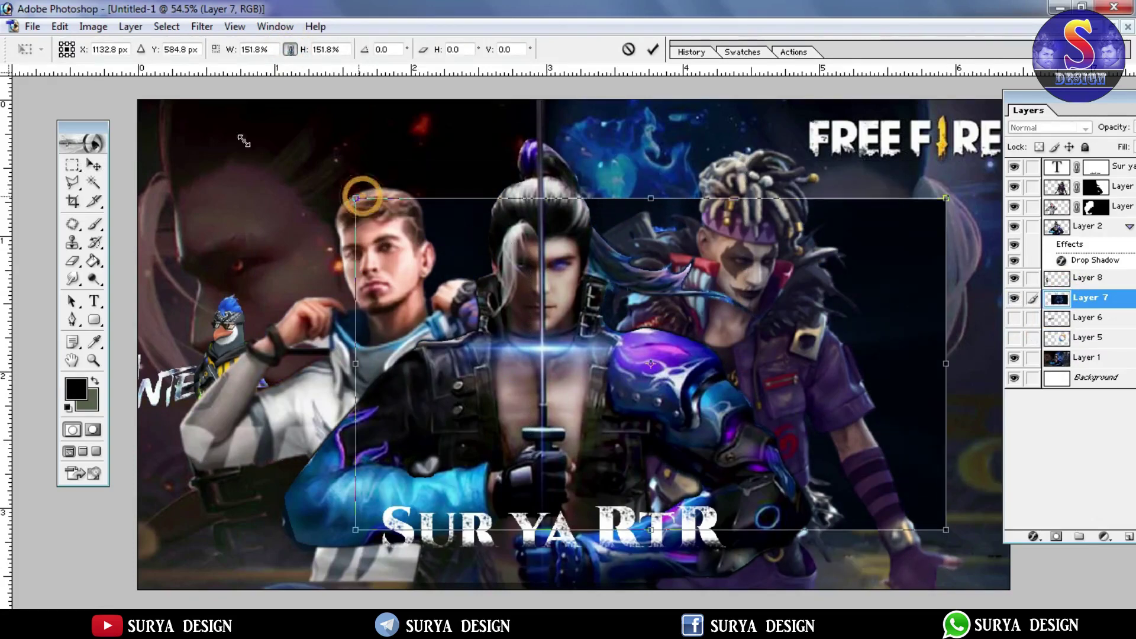
pyautogui.moveTo(360, 197); pyautogui.dragTo(148, 81)
pyautogui.moveTo(253, 148); pyautogui.dragTo(288, 170)
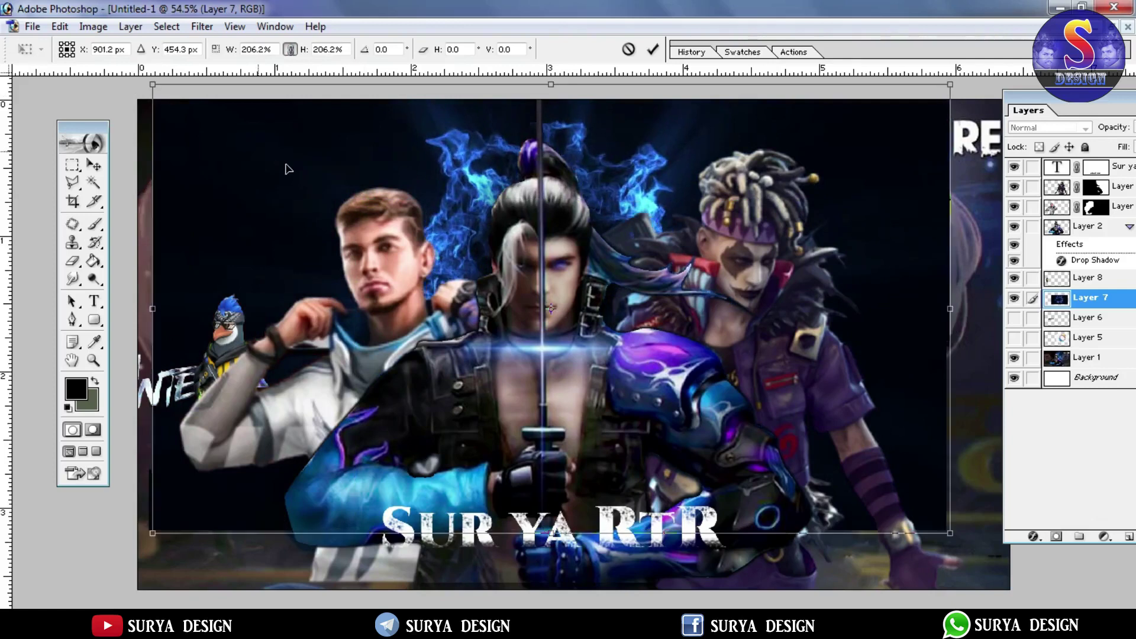
pyautogui.press('Return')
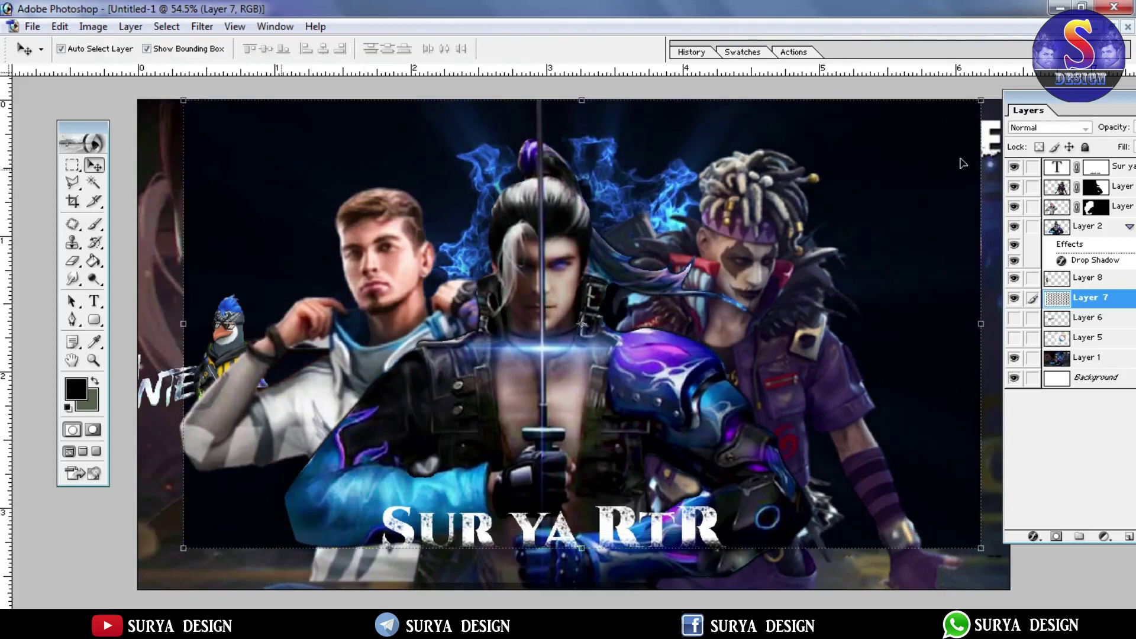
# - Set Layer 7's blend mode to Lighten
pyautogui.click(1047, 127)
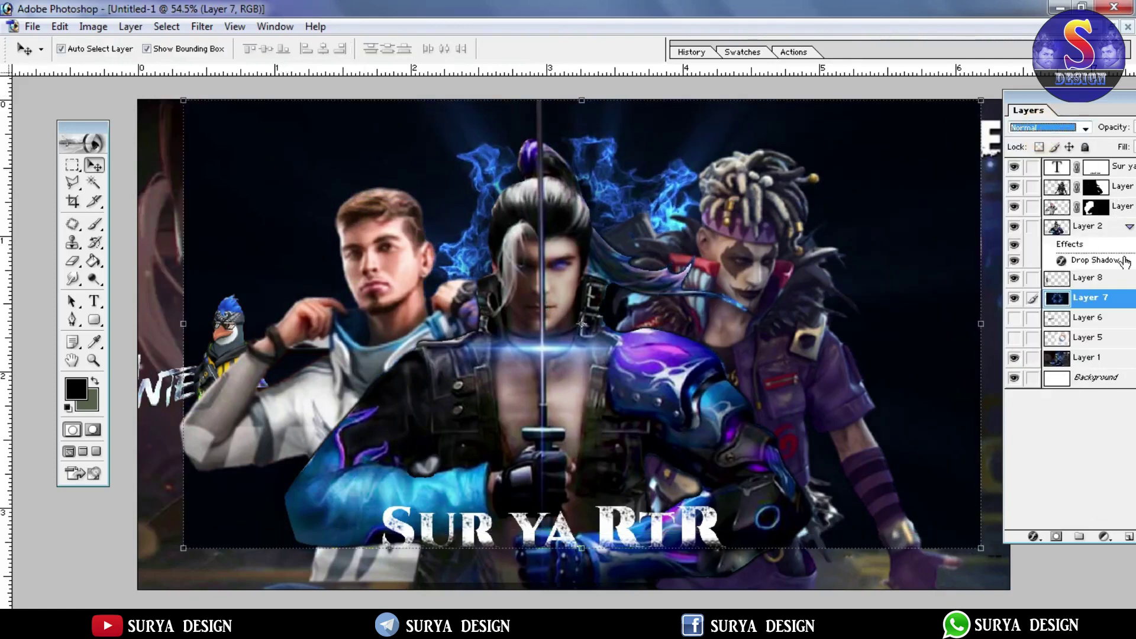
pyautogui.press('Down')
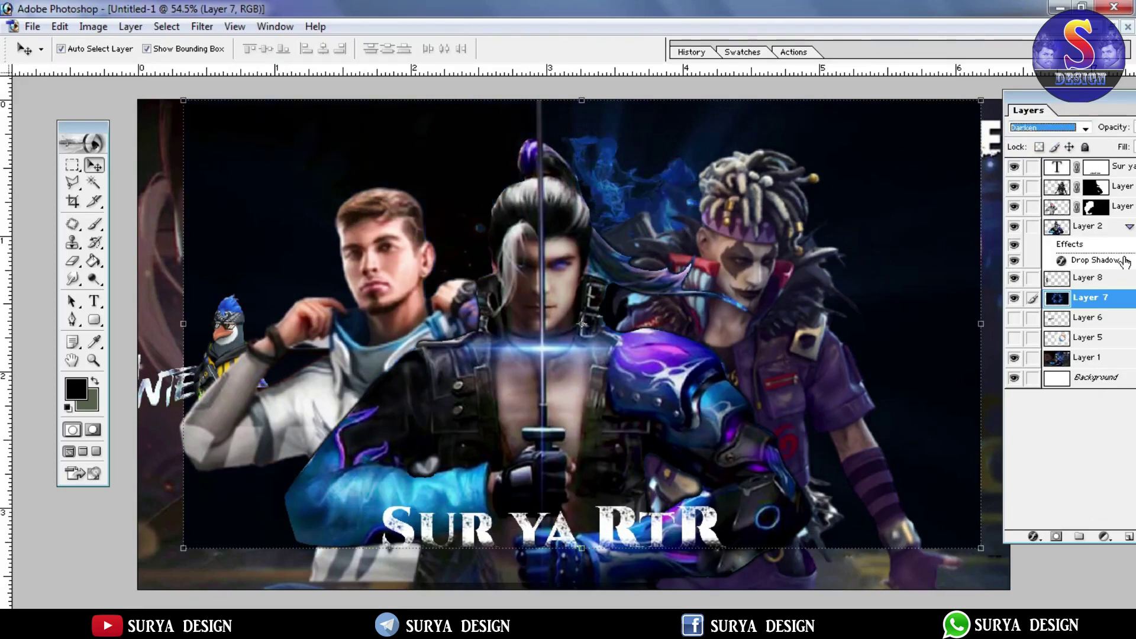
pyautogui.press('Down')
pyautogui.press('Down')
pyautogui.press('Down')
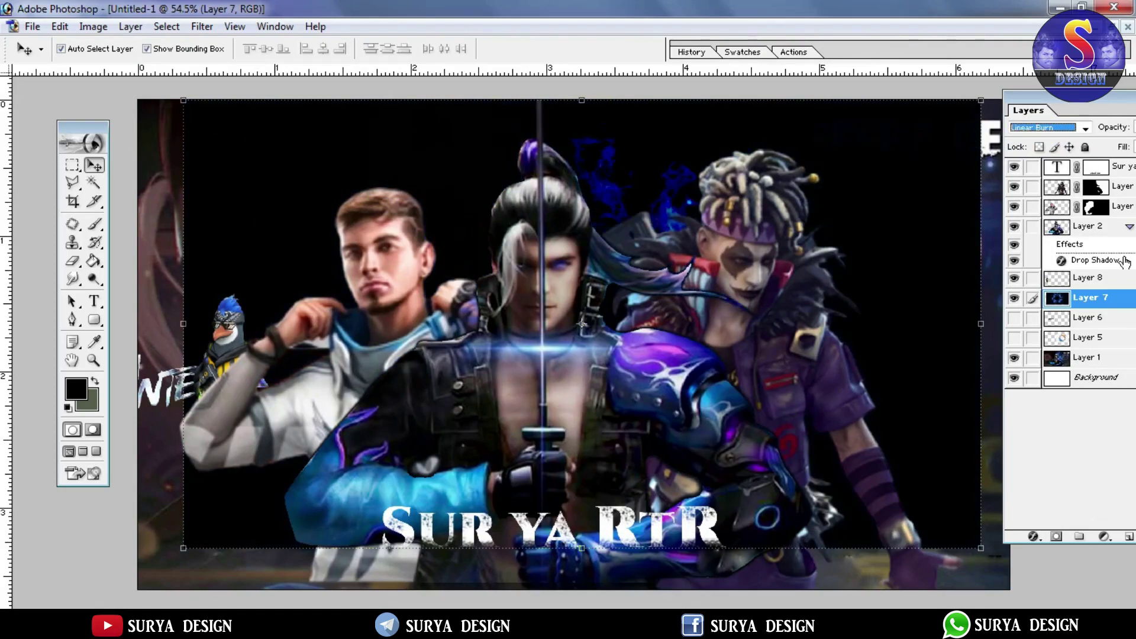
pyautogui.press('Down')
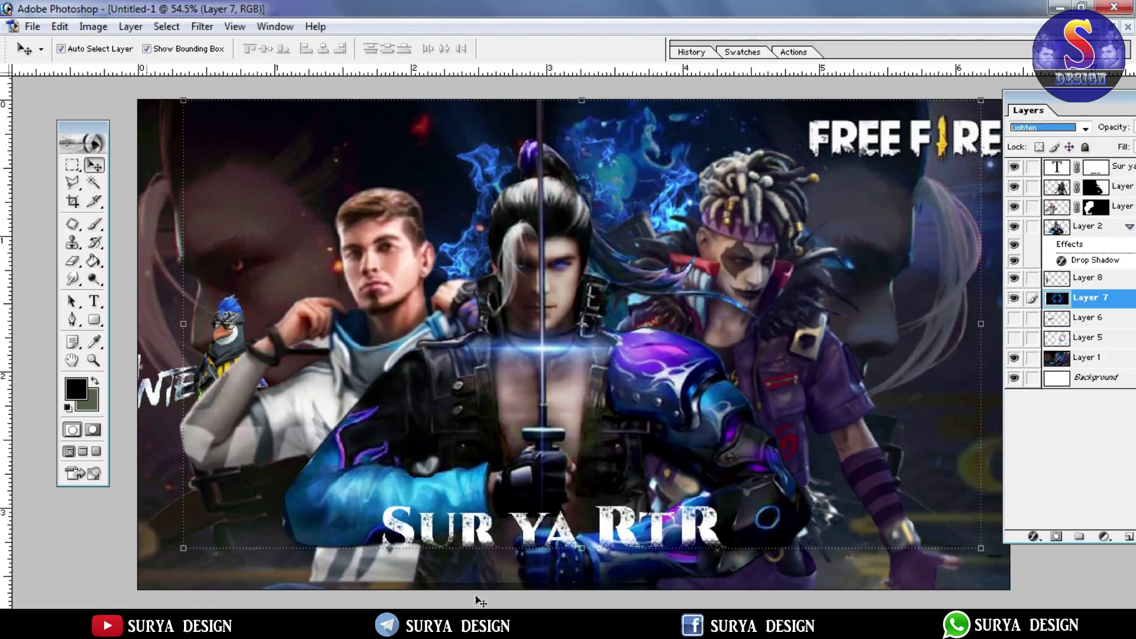
# - Duplicate the smoke as Layer 7 copy, shifting it slightly left and rotating it a little
pyautogui.click(166, 26)
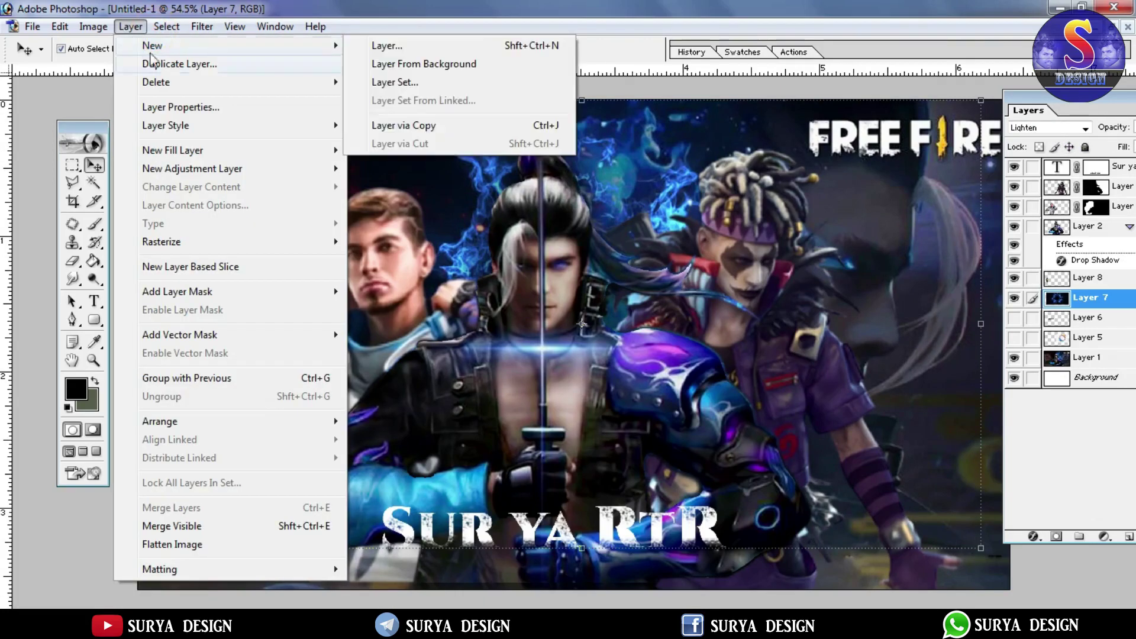
pyautogui.click(435, 119)
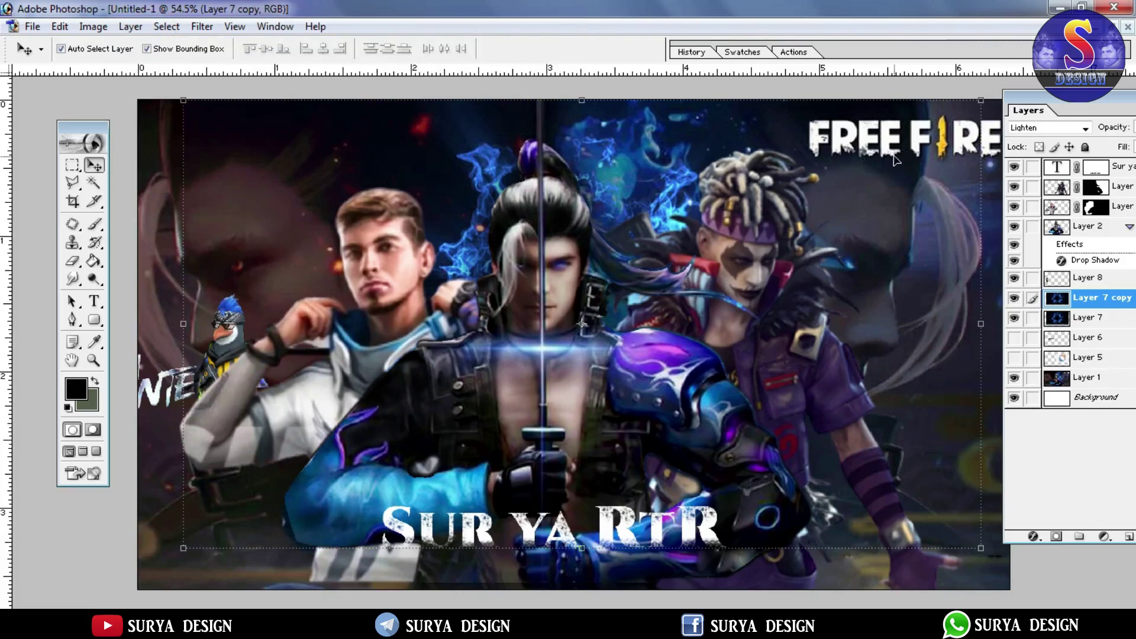
pyautogui.moveTo(897, 160); pyautogui.dragTo(860, 172)
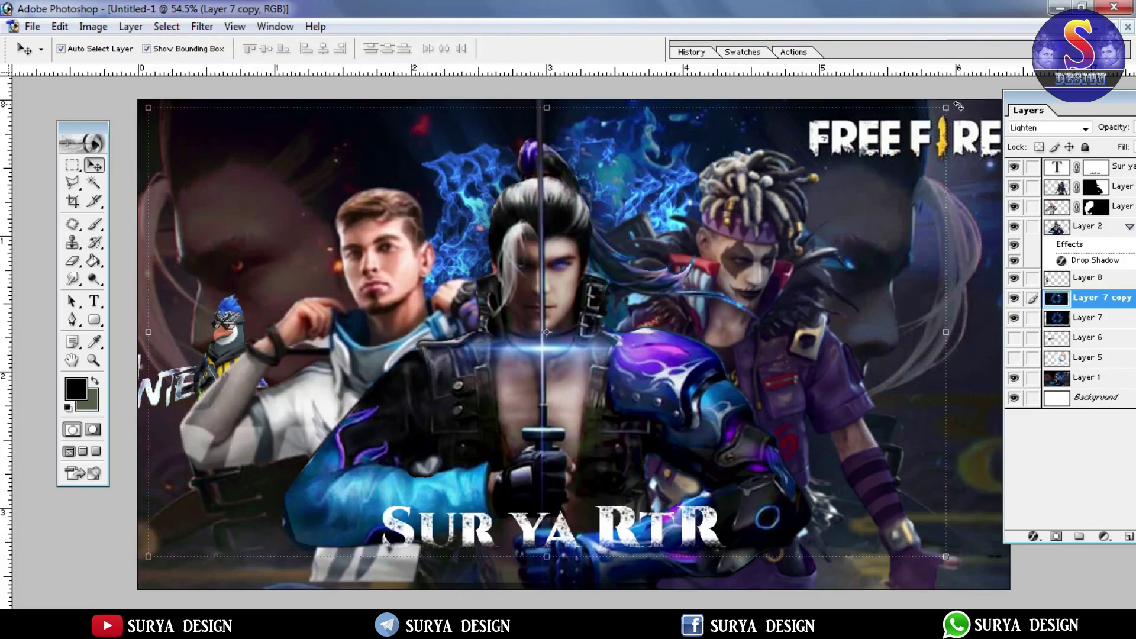
pyautogui.moveTo(959, 106); pyautogui.dragTo(944, 70)
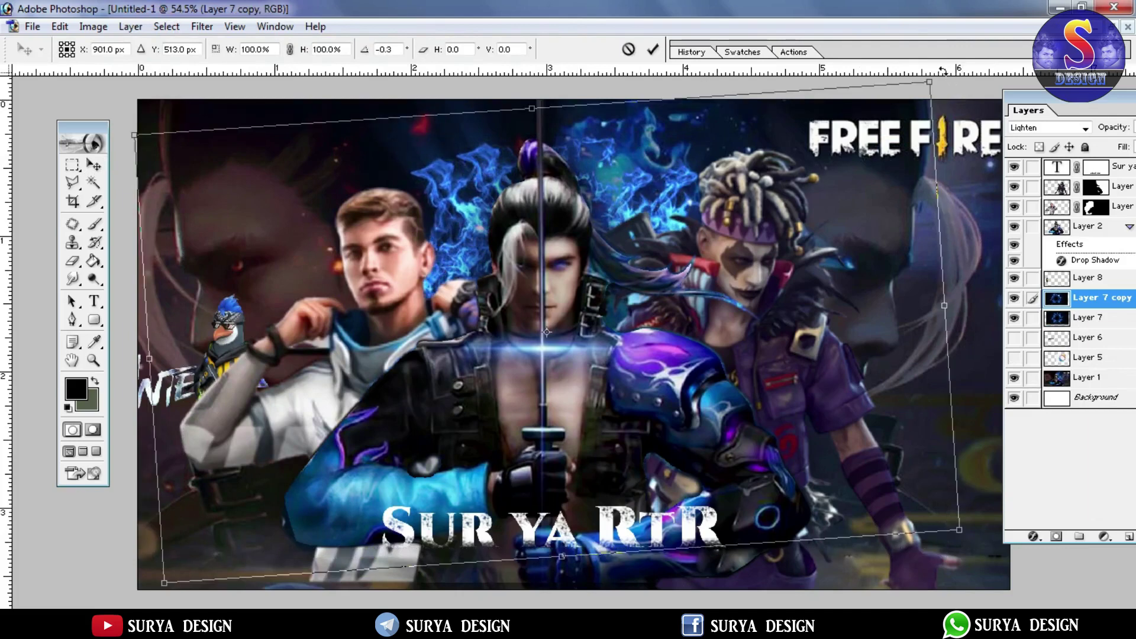
pyautogui.press('Return')
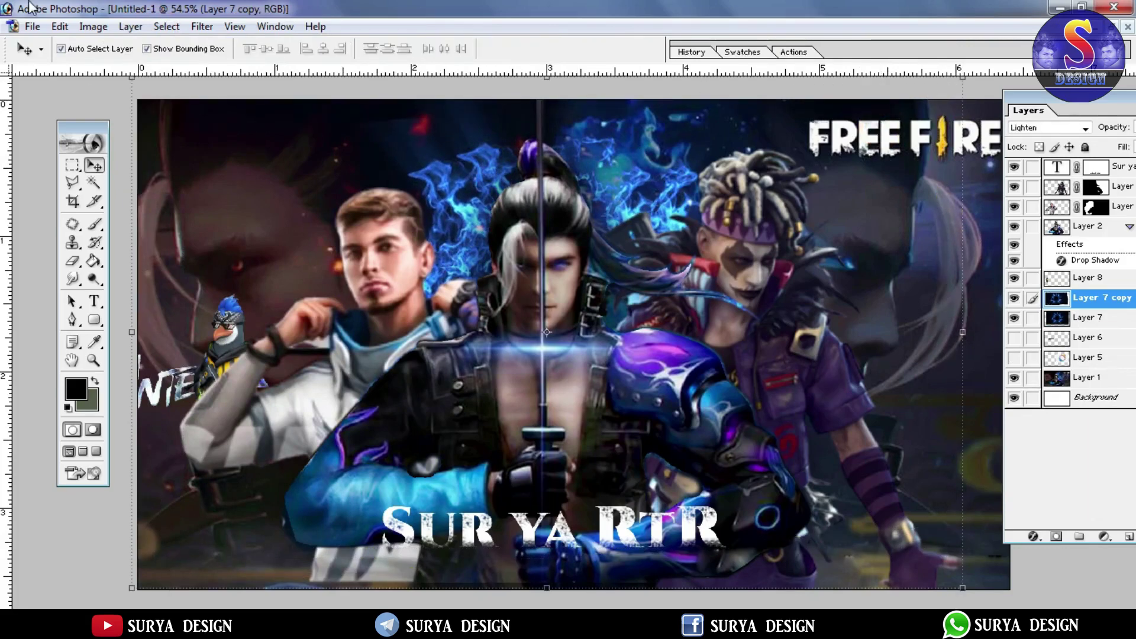
# - Shift Layer 7 copy's hue to +62 with Hue/Saturation for purple-tinted flames
pyautogui.click(92, 26)
pyautogui.moveTo(131, 70)
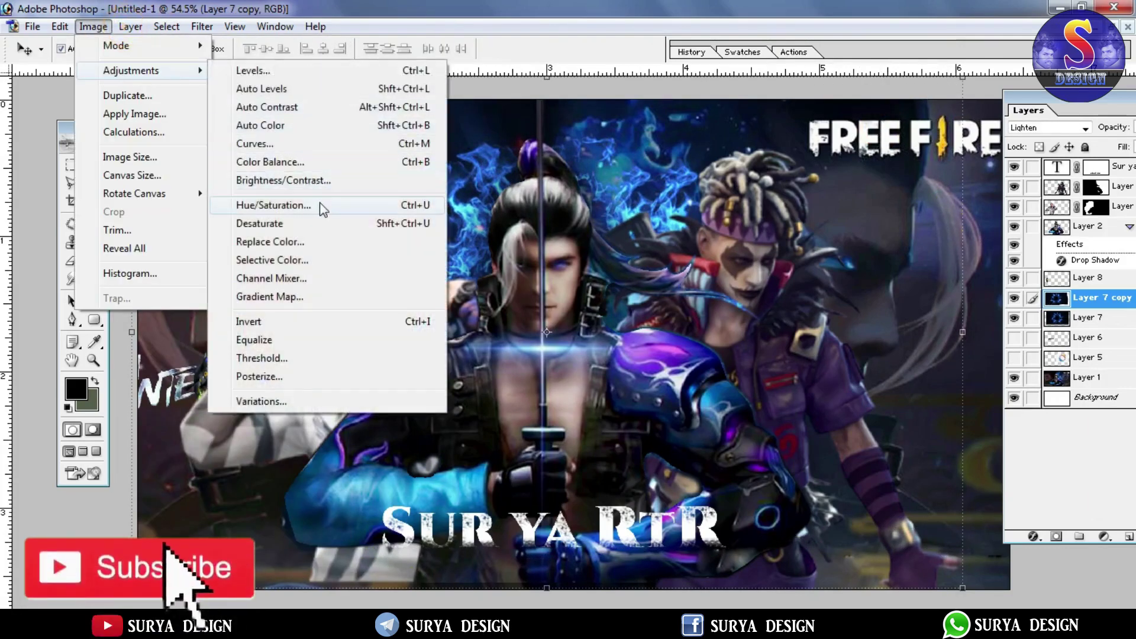
pyautogui.click(323, 208)
pyautogui.moveTo(149, 127); pyautogui.dragTo(174, 127)
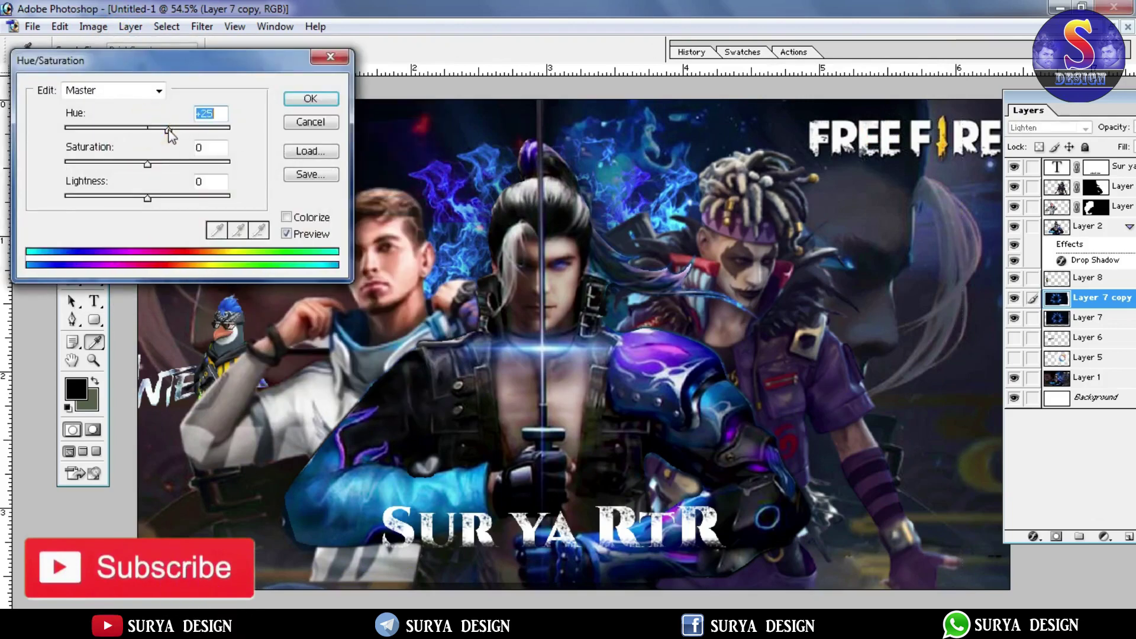
pyautogui.press('Return')
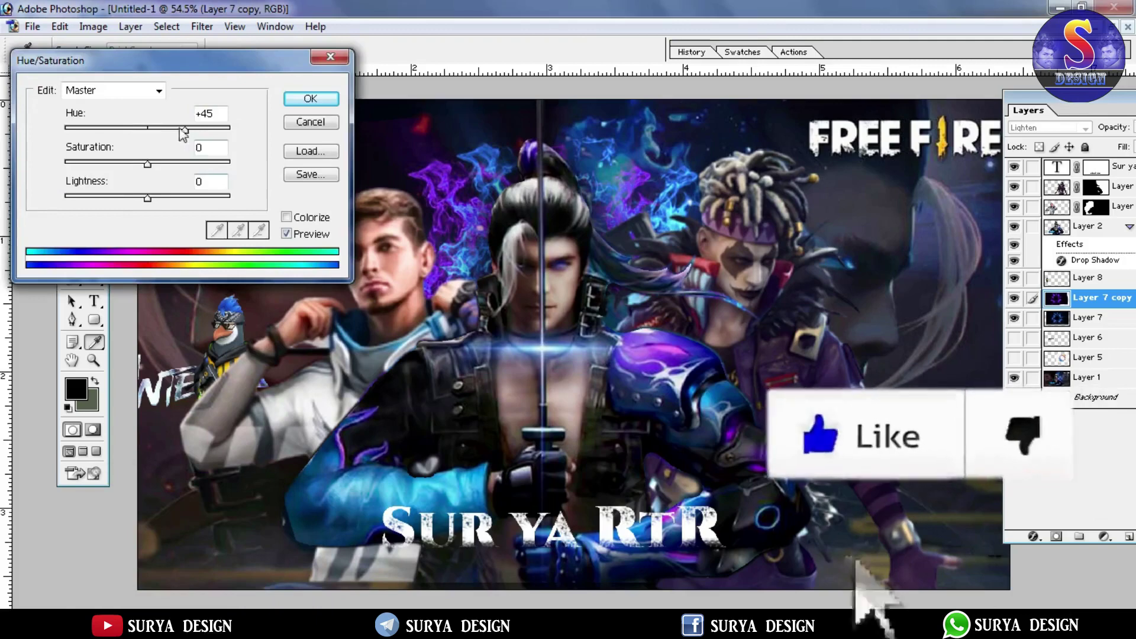
pyautogui.moveTo(186, 129); pyautogui.dragTo(190, 129)
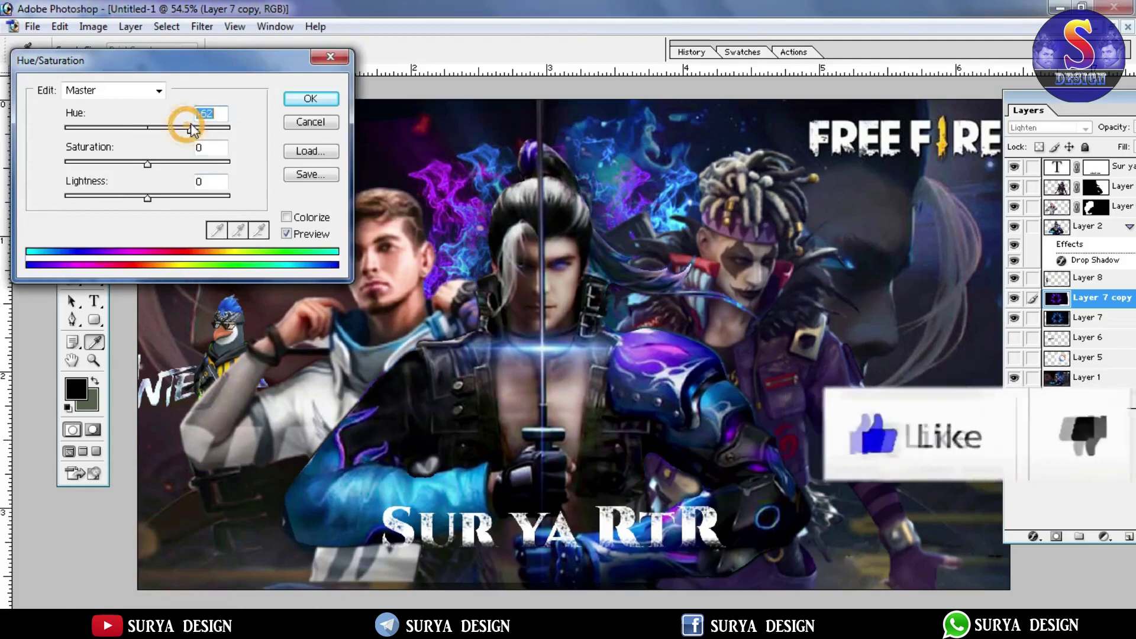
pyautogui.click(312, 99)
pyautogui.click(234, 336)
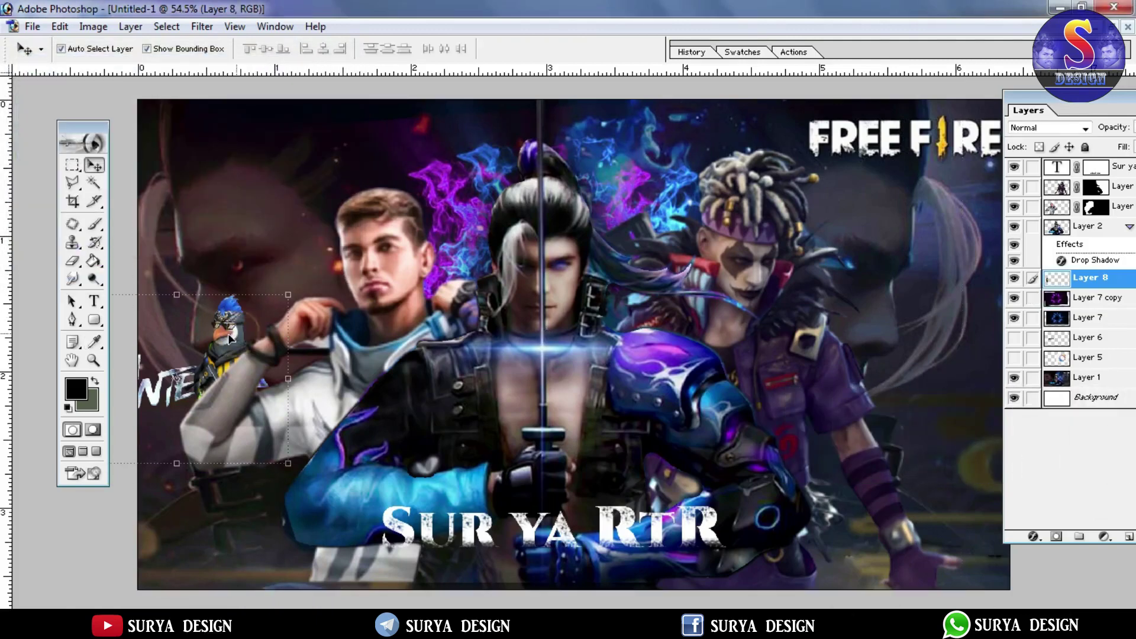
# - Place the Layer 8 penguin in the bottom-right corner, undoing a first erase attempt
pyautogui.moveTo(229, 337); pyautogui.dragTo(926, 443)
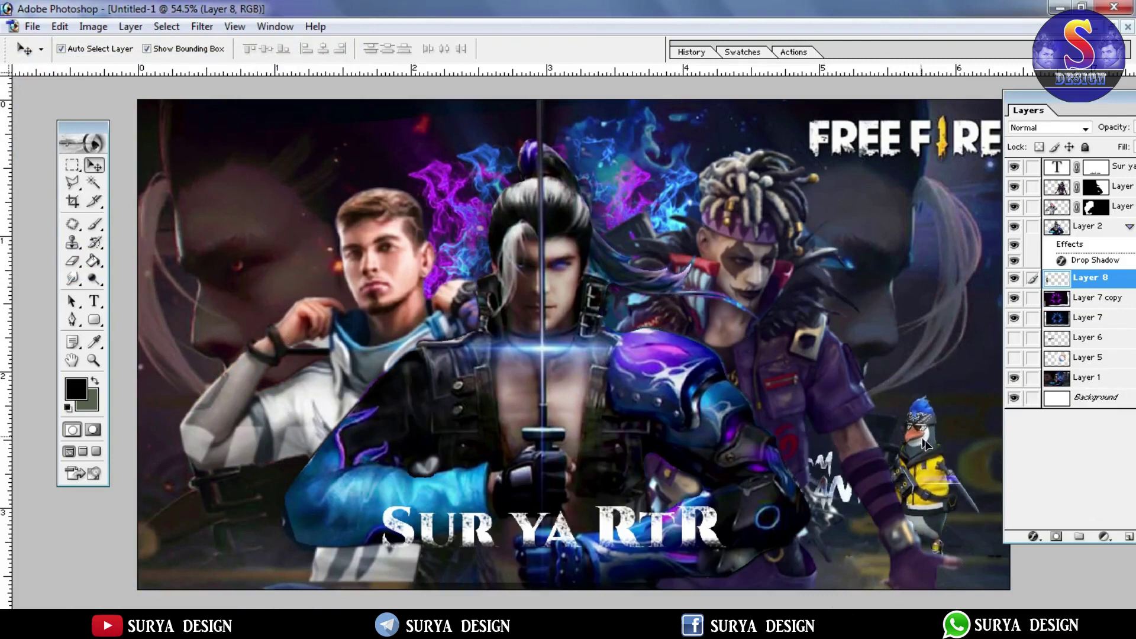
pyautogui.moveTo(926, 444); pyautogui.dragTo(954, 461)
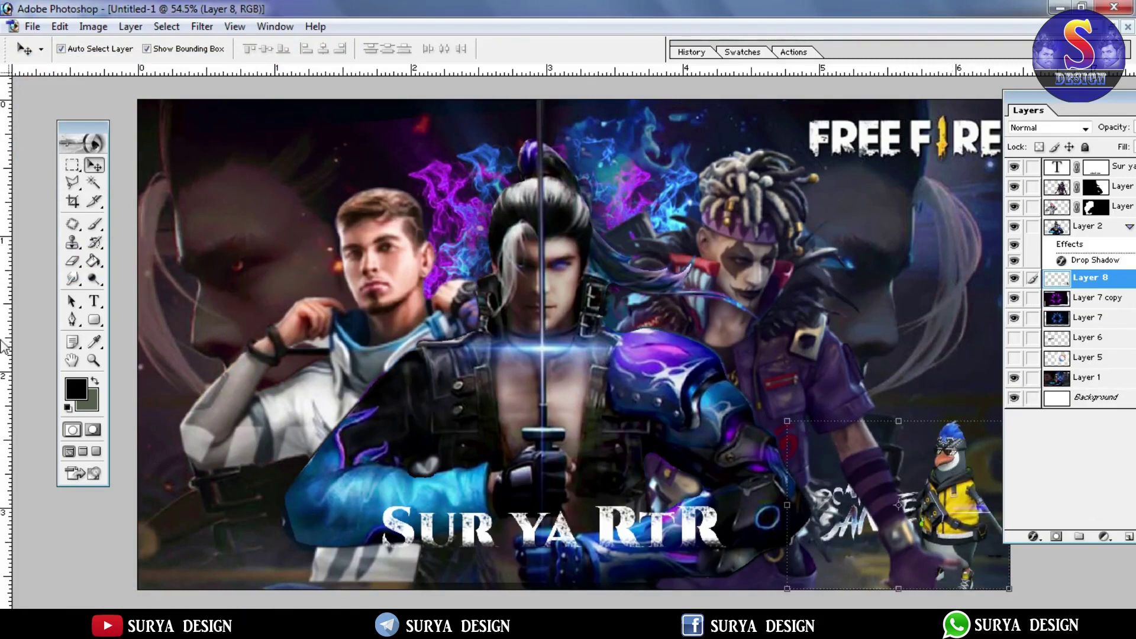
pyautogui.click(72, 261)
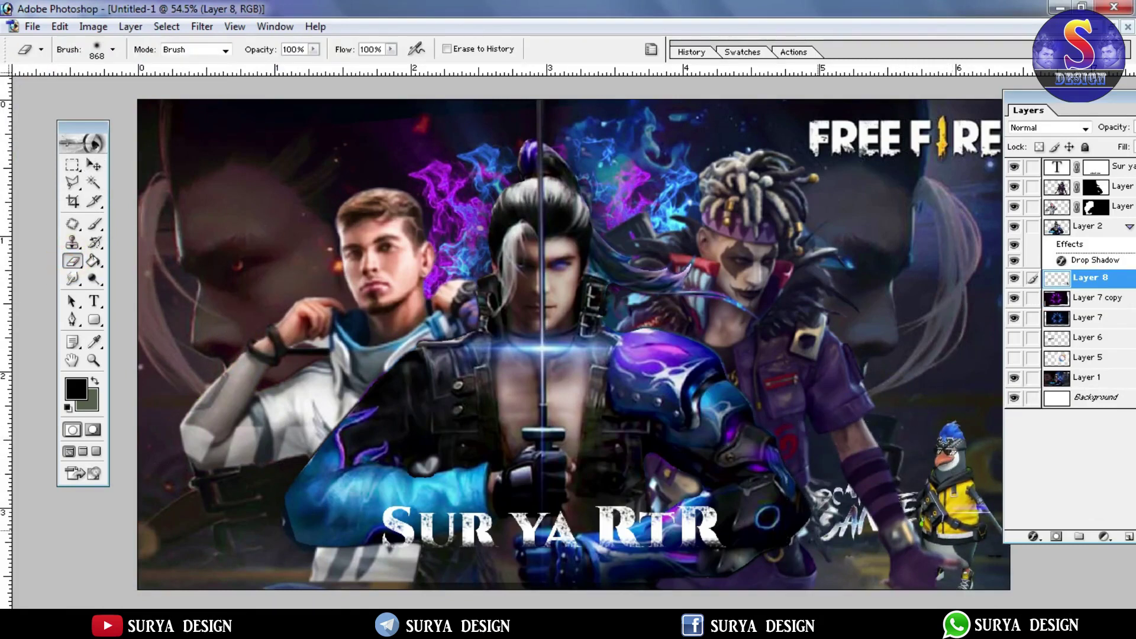
pyautogui.moveTo(810, 527)
pyautogui.mouseDown()
pyautogui.moveTo(923, 509)
pyautogui.moveTo(958, 456)
pyautogui.mouseUp()
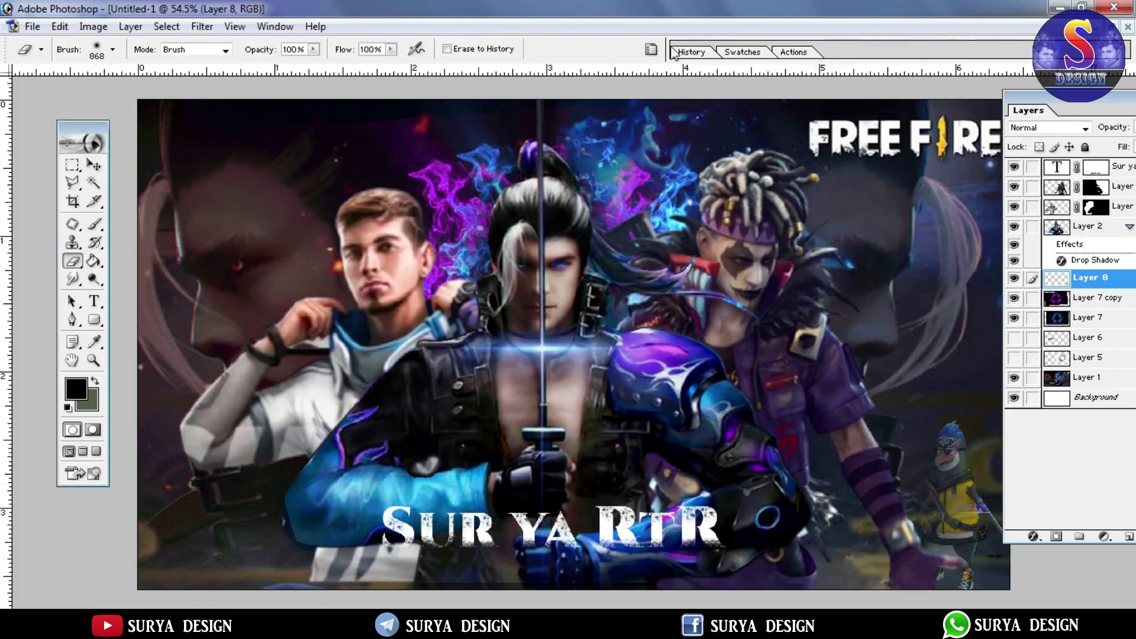
pyautogui.click(674, 53)
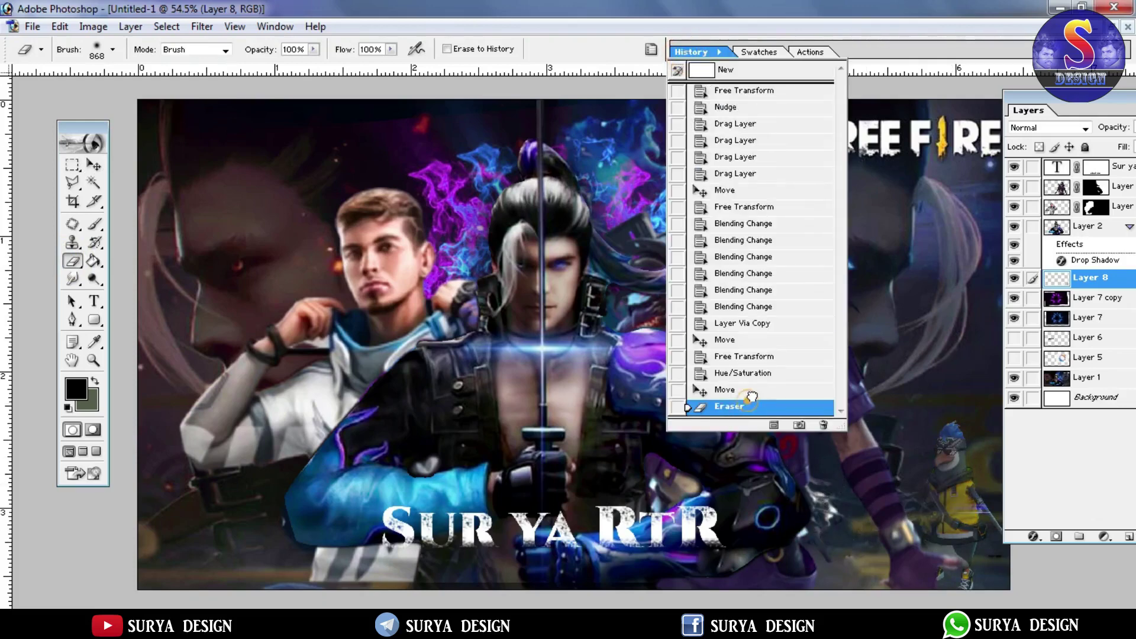
pyautogui.click(750, 390)
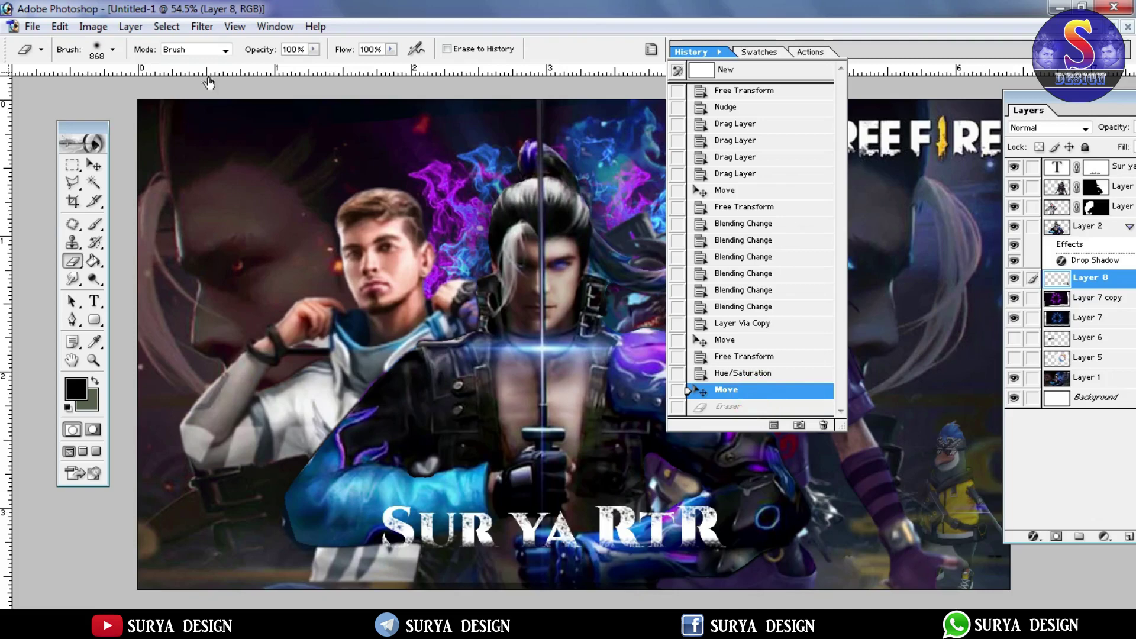
# - Erase the leftover lettering beside the penguin with a 231 px eraser
pyautogui.click(112, 50)
pyautogui.doubleClick(158, 78)
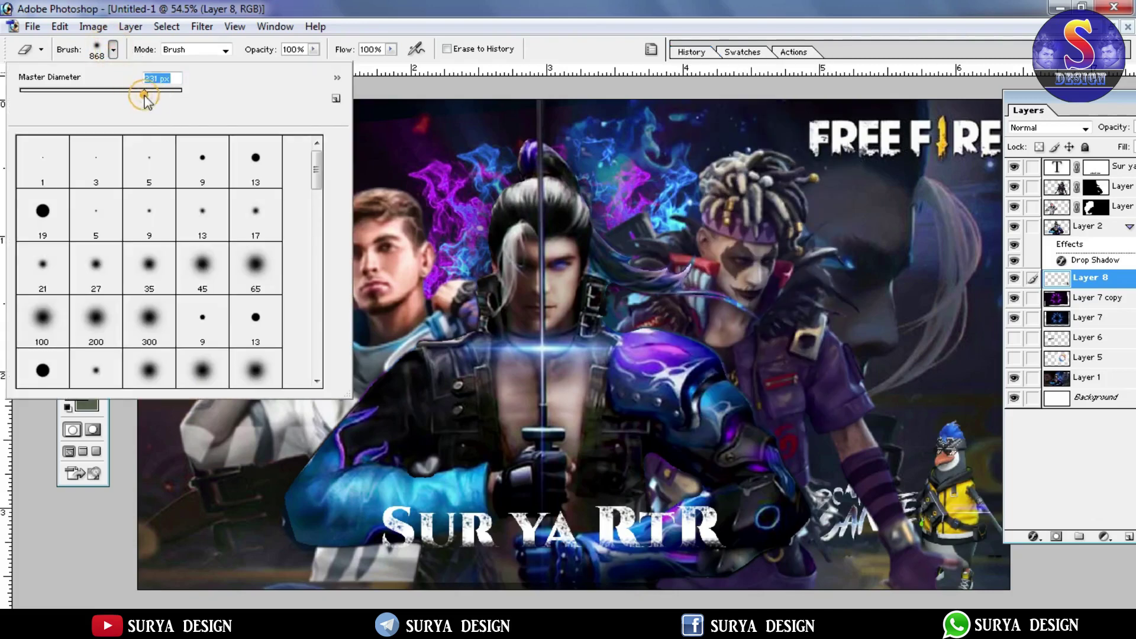
pyautogui.write('231')
pyautogui.press('Return')
pyautogui.moveTo(828, 497); pyautogui.dragTo(858, 527)
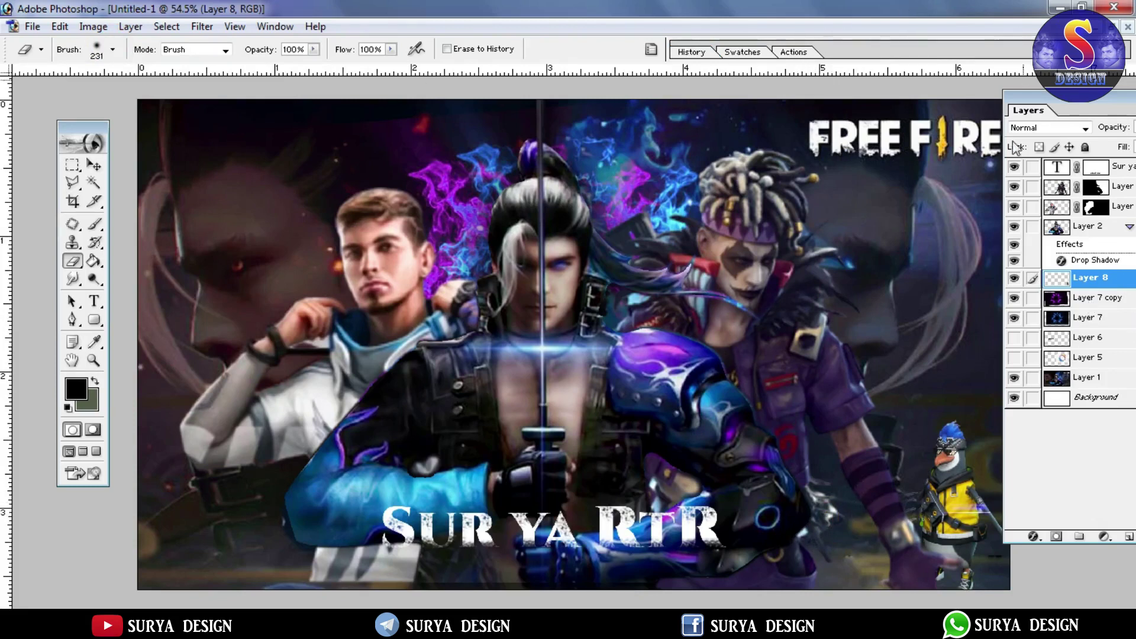
# - Show the rifle on Layer 6 and make it the active layer
pyautogui.click(1014, 337)
pyautogui.click(1082, 338)
pyautogui.click(130, 26)
pyautogui.moveTo(160, 422)
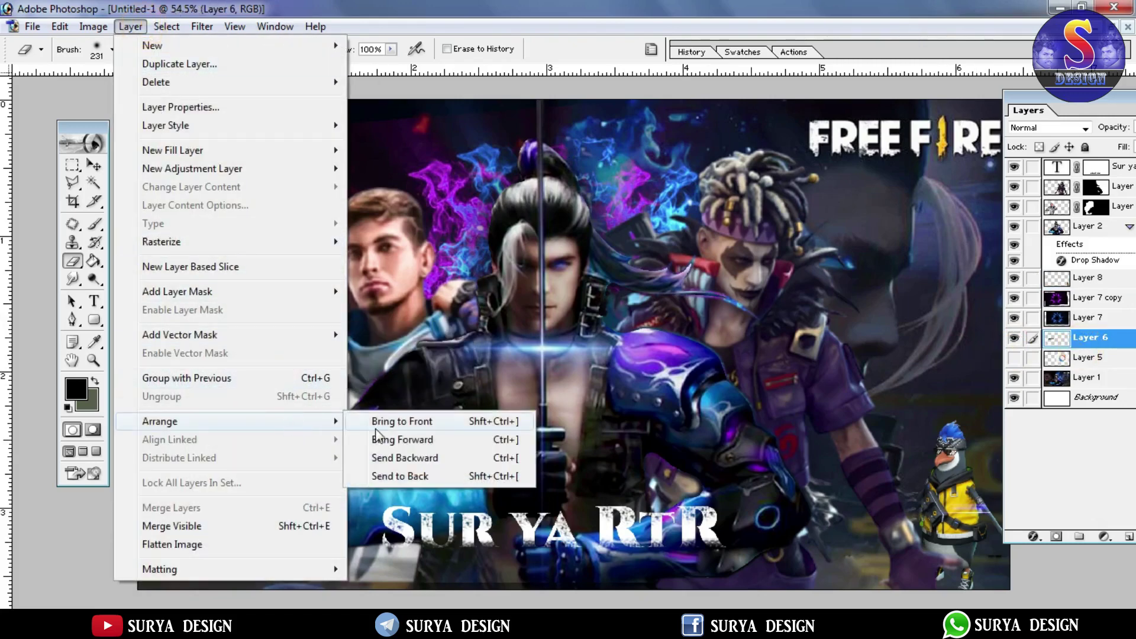
# - Bring Layer 6 to the front and zoom in on the rifle
pyautogui.click(402, 422)
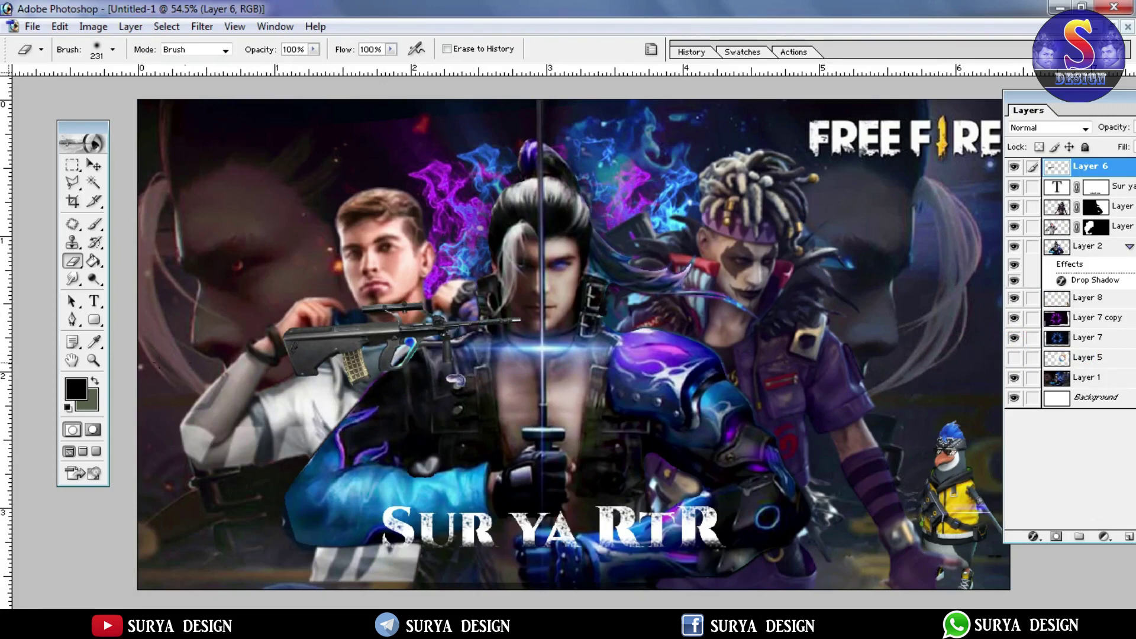
pyautogui.click(93, 360)
pyautogui.moveTo(507, 281); pyautogui.dragTo(444, 376)
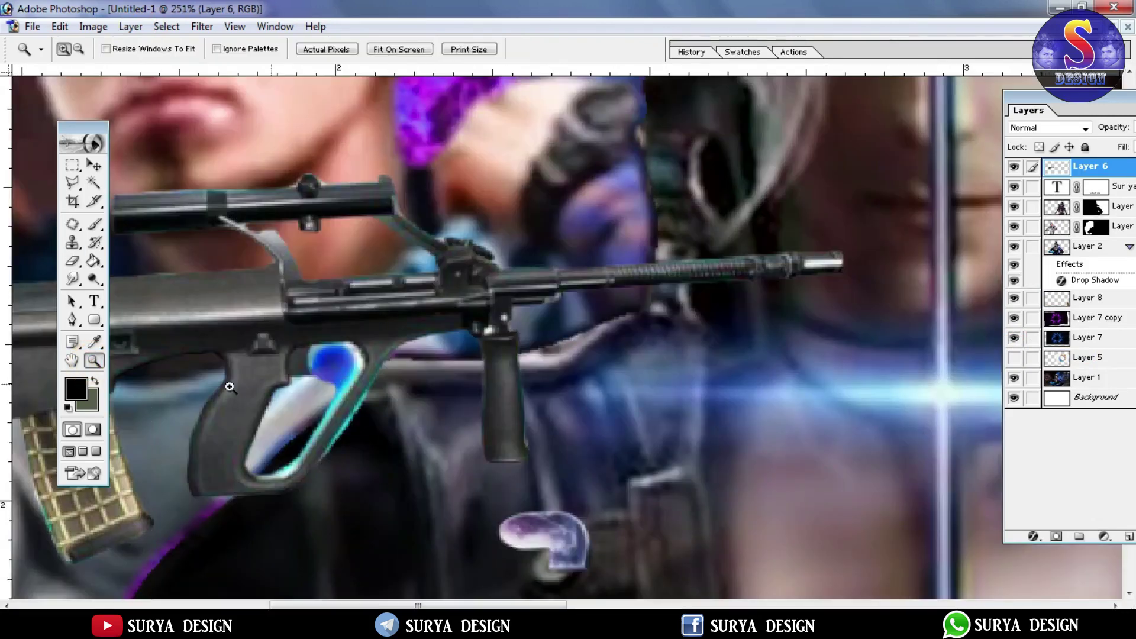
# - Erase the purple blob below the rifle with an 87 px eraser
pyautogui.click(72, 261)
pyautogui.moveTo(520, 536); pyautogui.dragTo(612, 510)
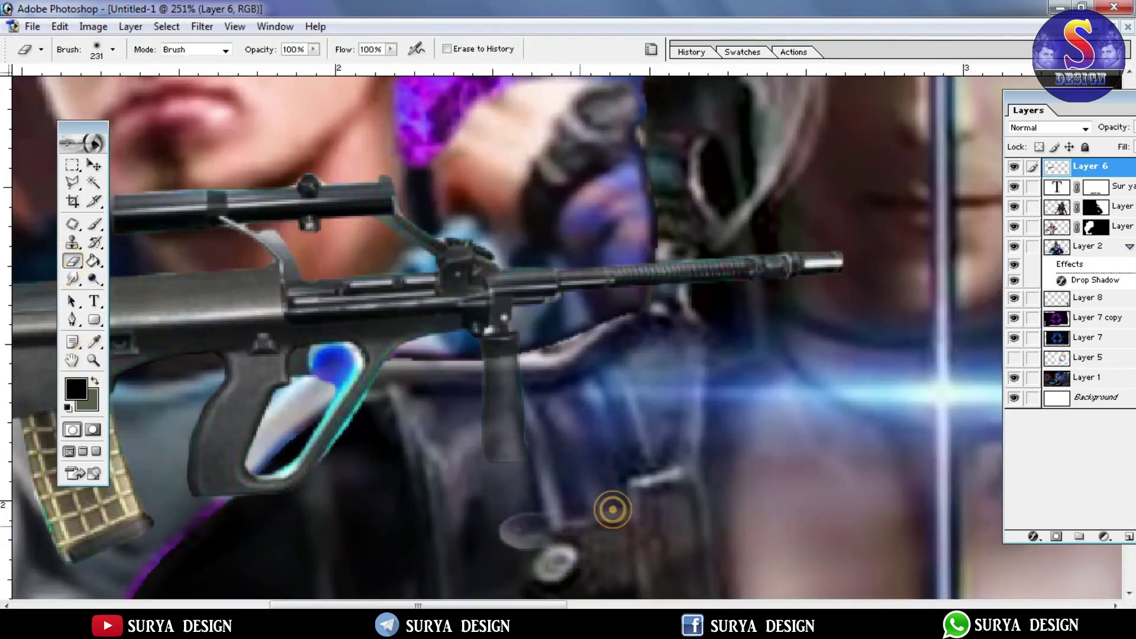
pyautogui.click(689, 53)
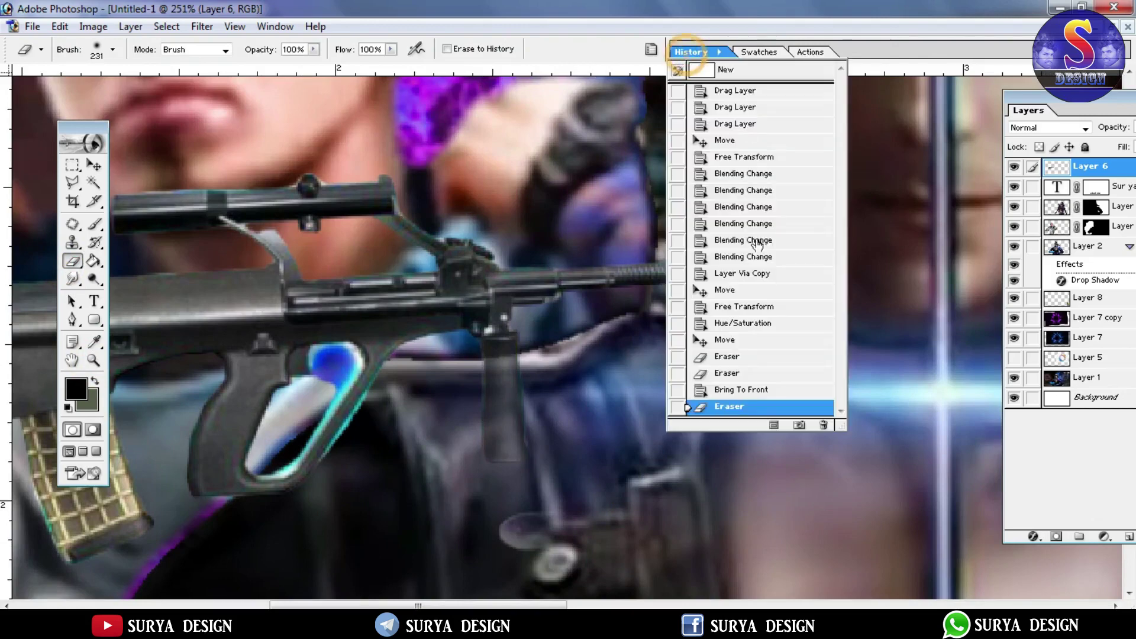
pyautogui.click(757, 389)
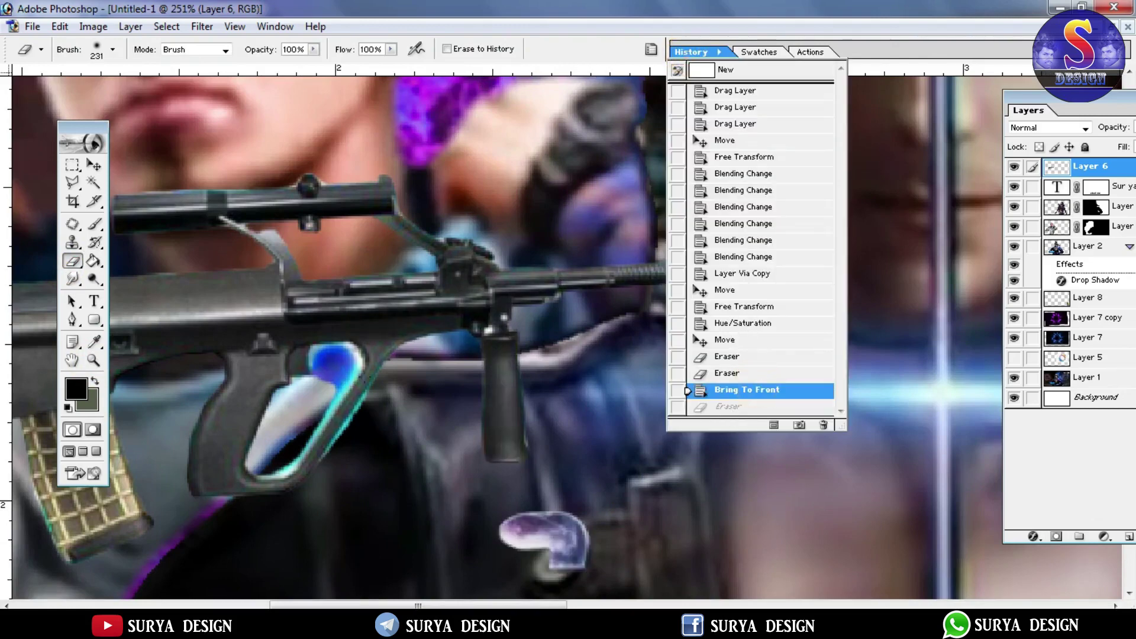
pyautogui.click(112, 50)
pyautogui.doubleClick(155, 78)
pyautogui.write('87')
pyautogui.click(574, 523)
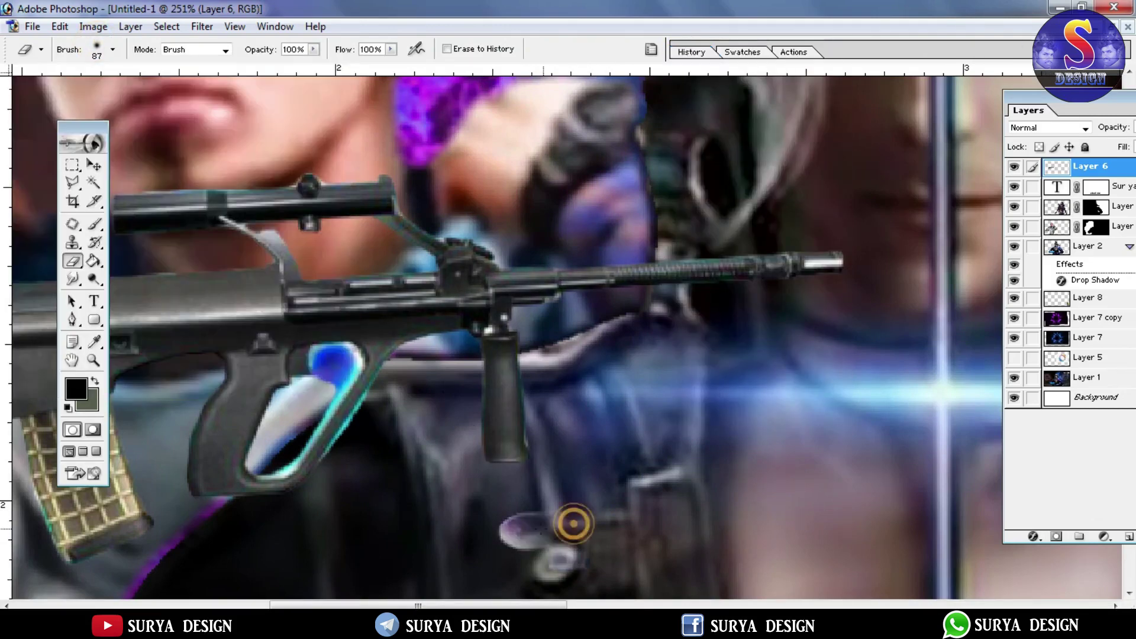
pyautogui.moveTo(573, 524); pyautogui.dragTo(527, 530)
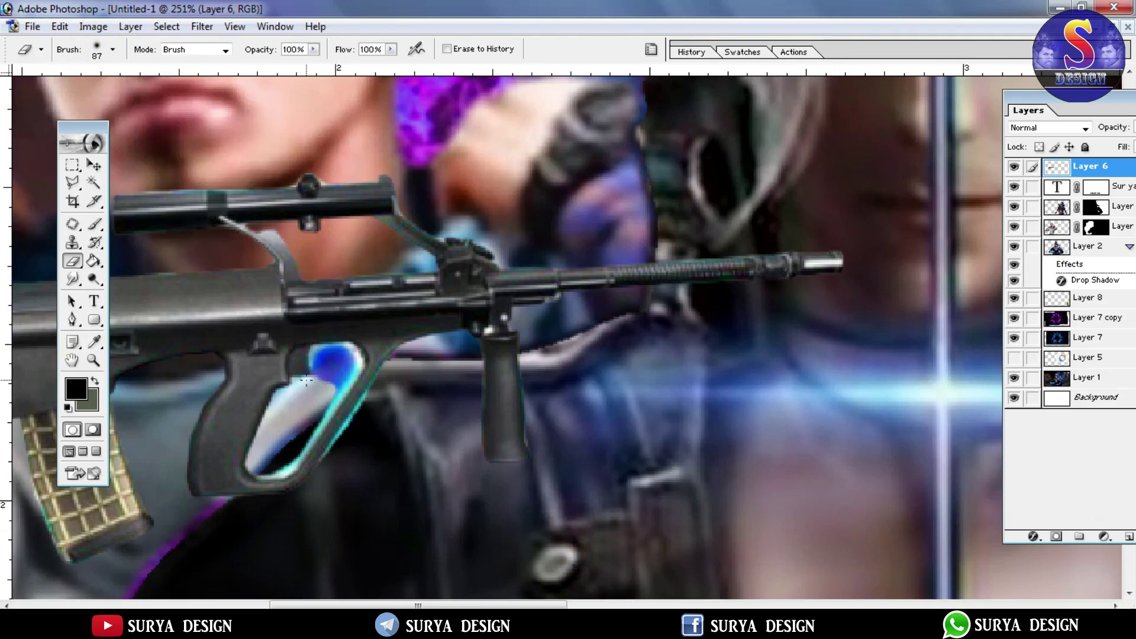
# - Erase the blue glow inside the rifle's trigger guard with a smaller brush
pyautogui.moveTo(306, 382); pyautogui.dragTo(320, 372)
pyautogui.click(692, 52)
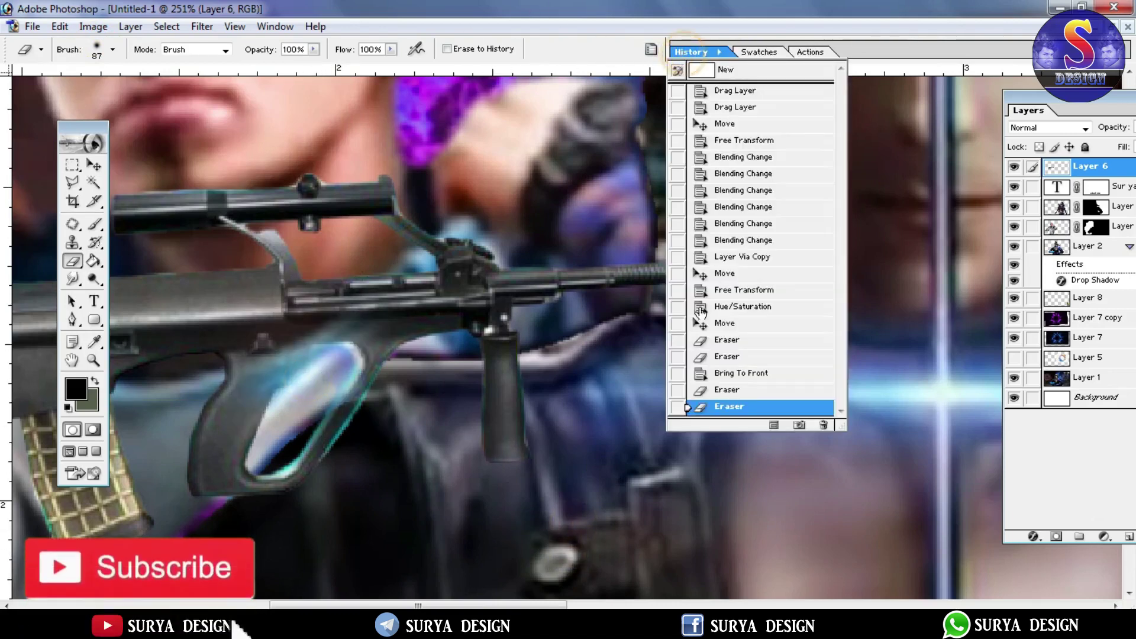
pyautogui.click(733, 390)
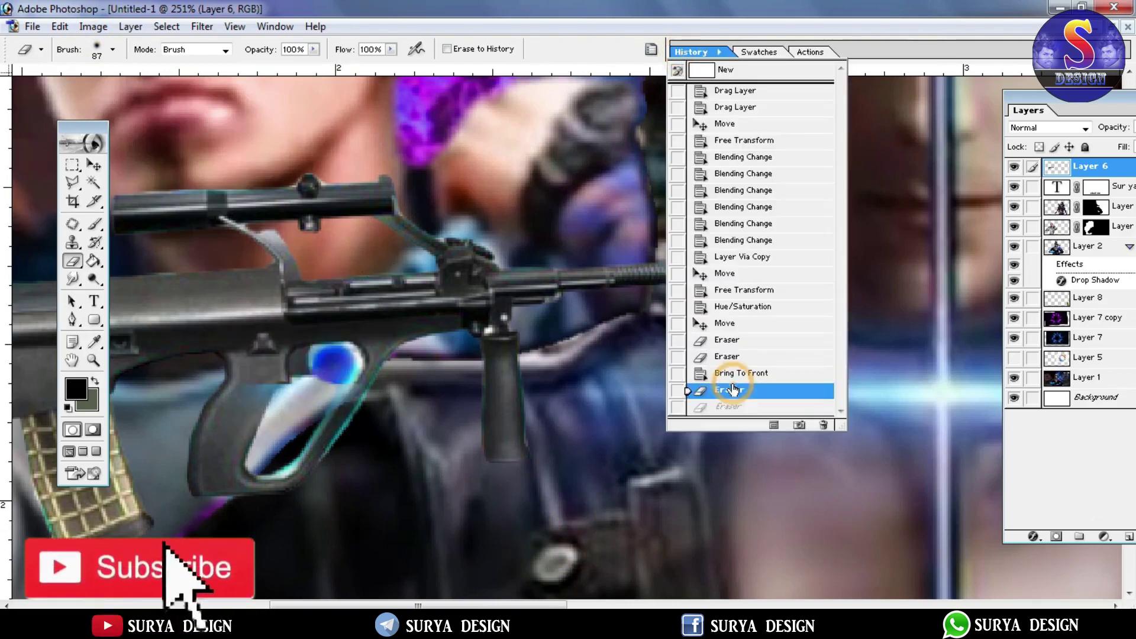
pyautogui.click(113, 49)
pyautogui.moveTo(69, 95); pyautogui.dragTo(47, 93)
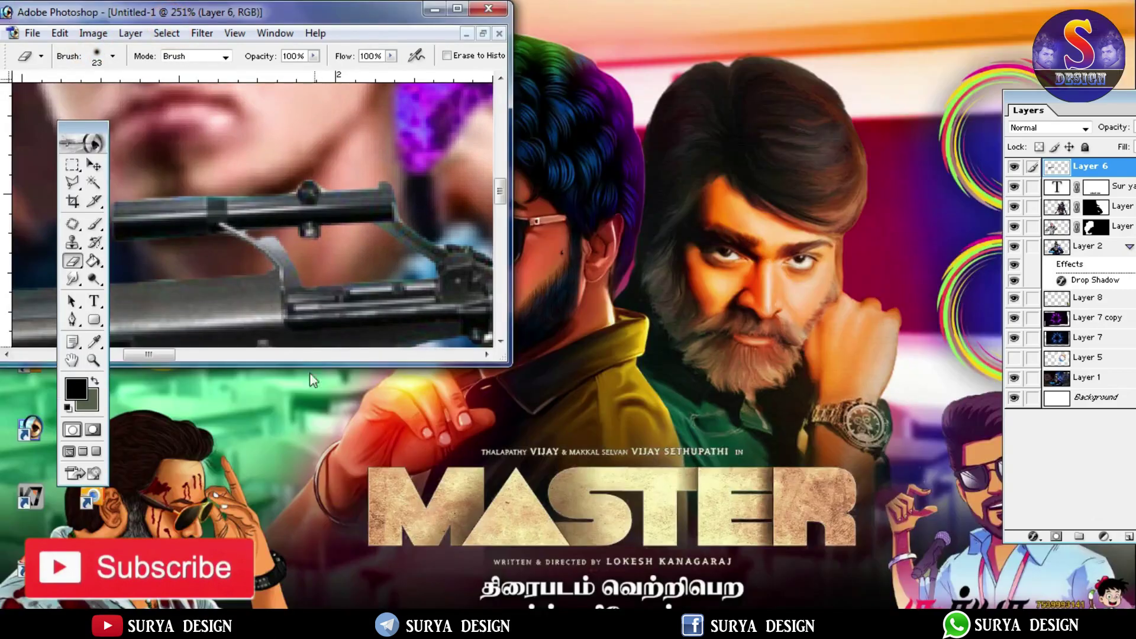
pyautogui.doubleClick(323, 17)
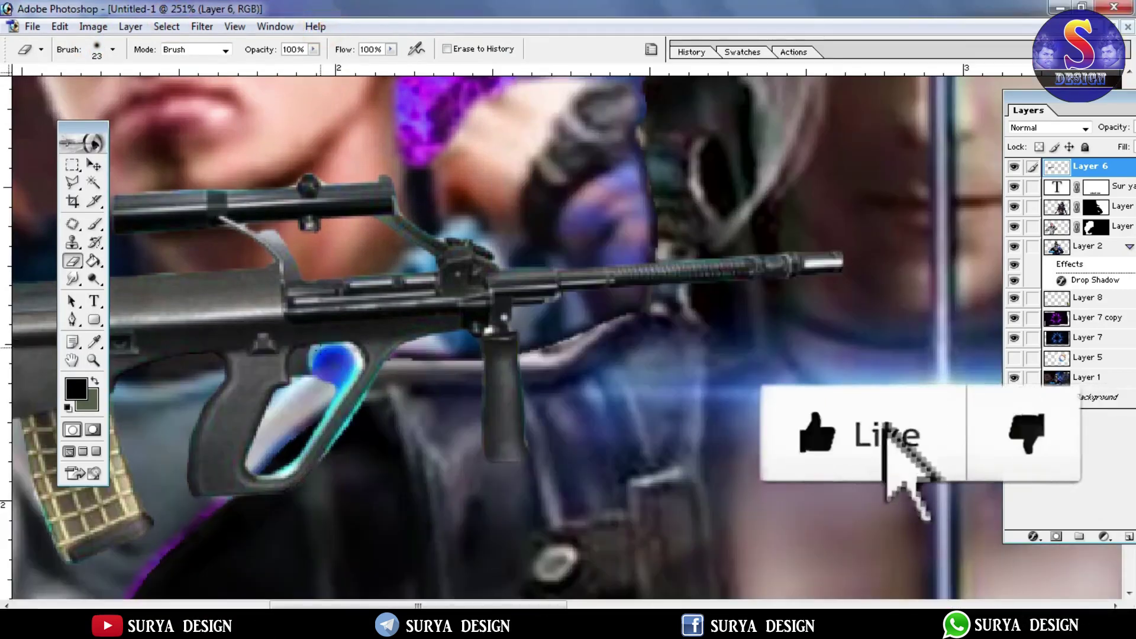
pyautogui.click(318, 361)
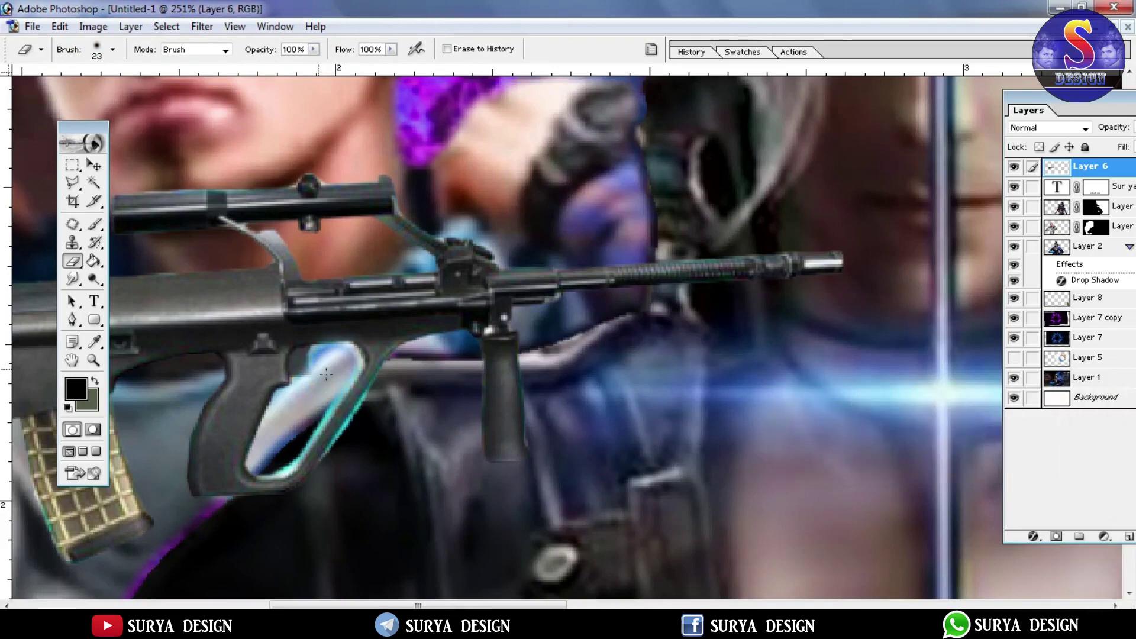
# - Give the rifle layer a 3 px white outline stroke
pyautogui.doubleClick(1065, 172)
pyautogui.click(642, 315)
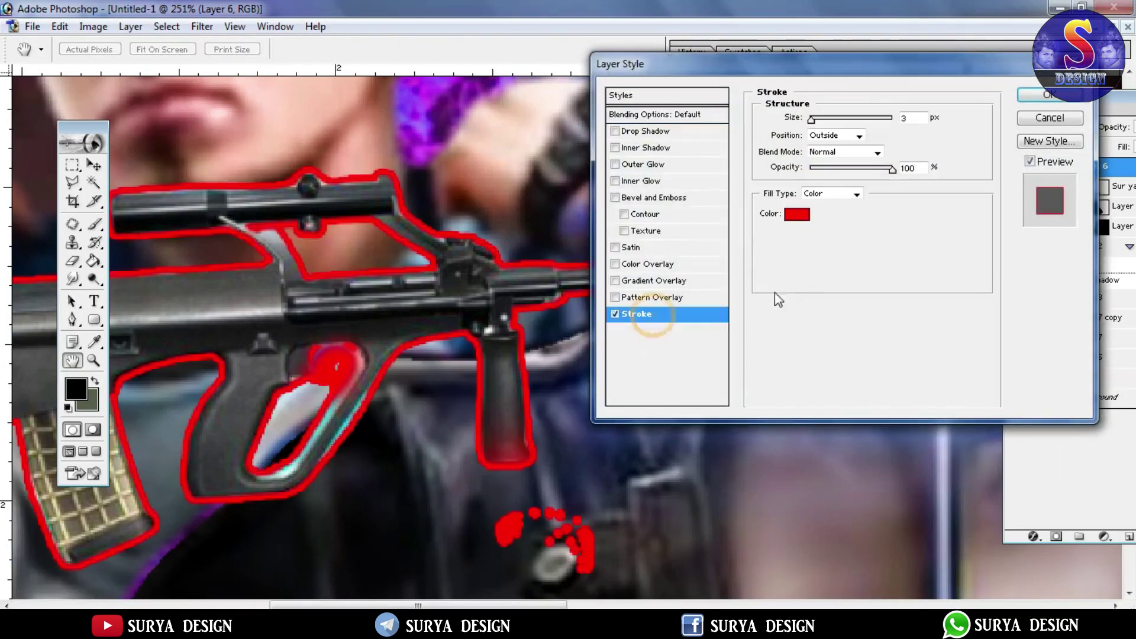
pyautogui.click(797, 213)
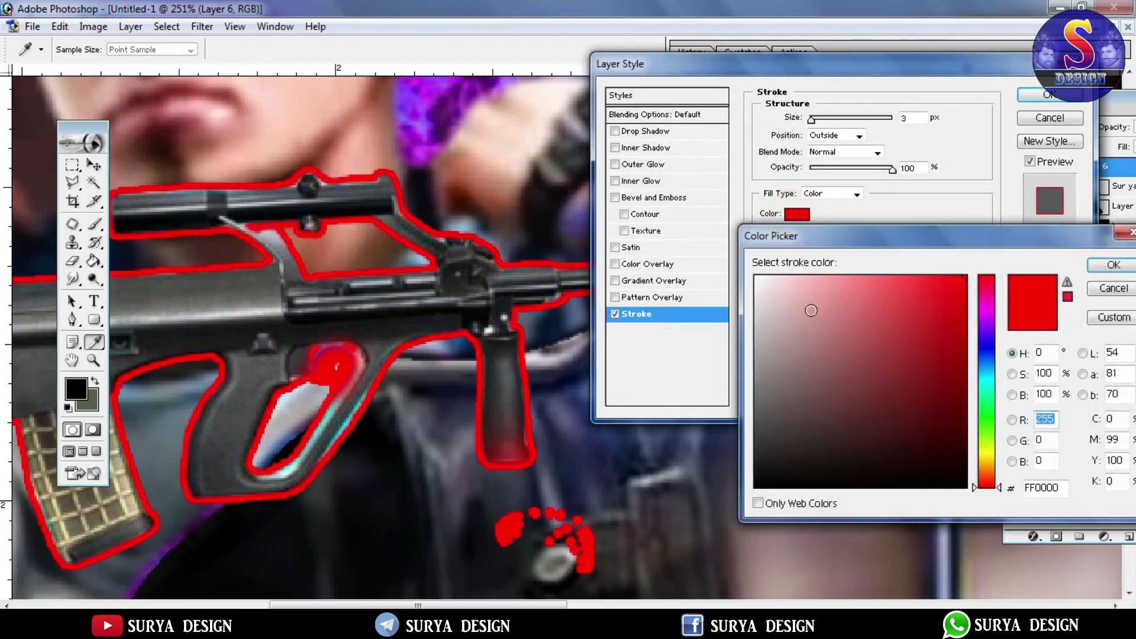
pyautogui.click(757, 277)
pyautogui.press('Return')
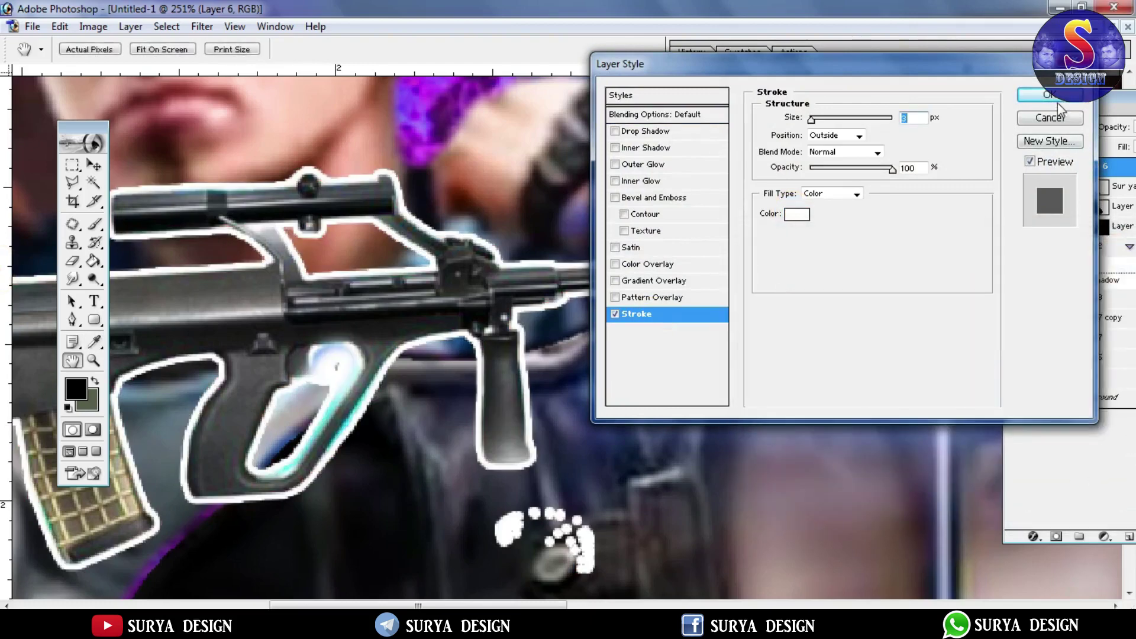
pyautogui.press('Return')
# - Erase the white dots below the rifle and more of the trigger-guard interior
pyautogui.moveTo(503, 530)
pyautogui.mouseDown()
pyautogui.moveTo(556, 520)
pyautogui.moveTo(586, 562)
pyautogui.mouseUp()
pyautogui.moveTo(276, 407); pyautogui.dragTo(318, 386)
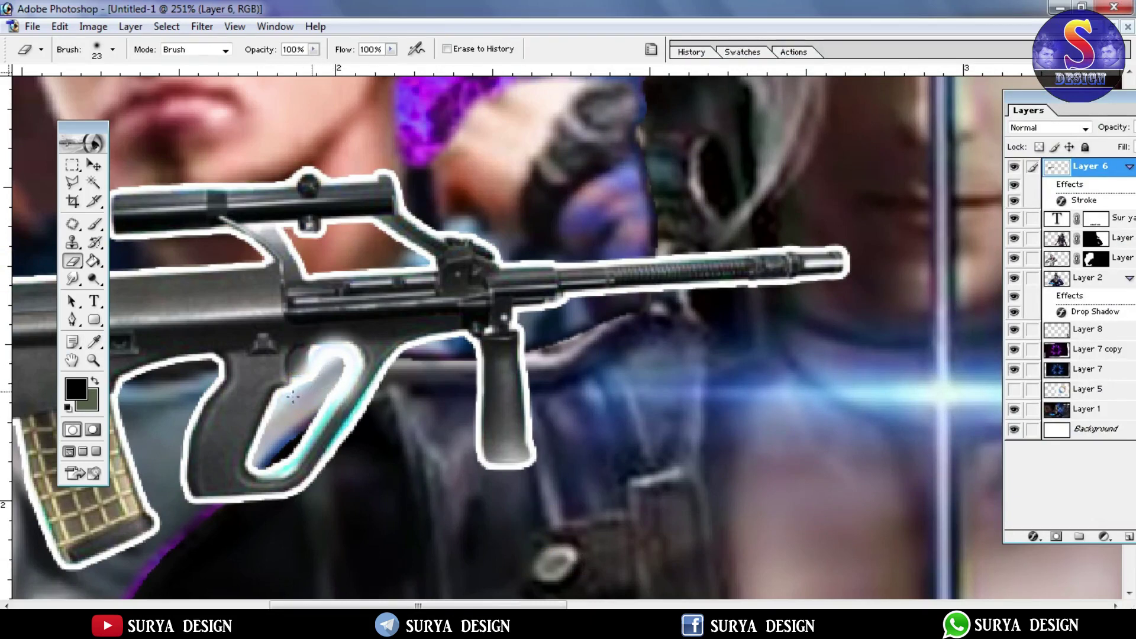
pyautogui.click(93, 361)
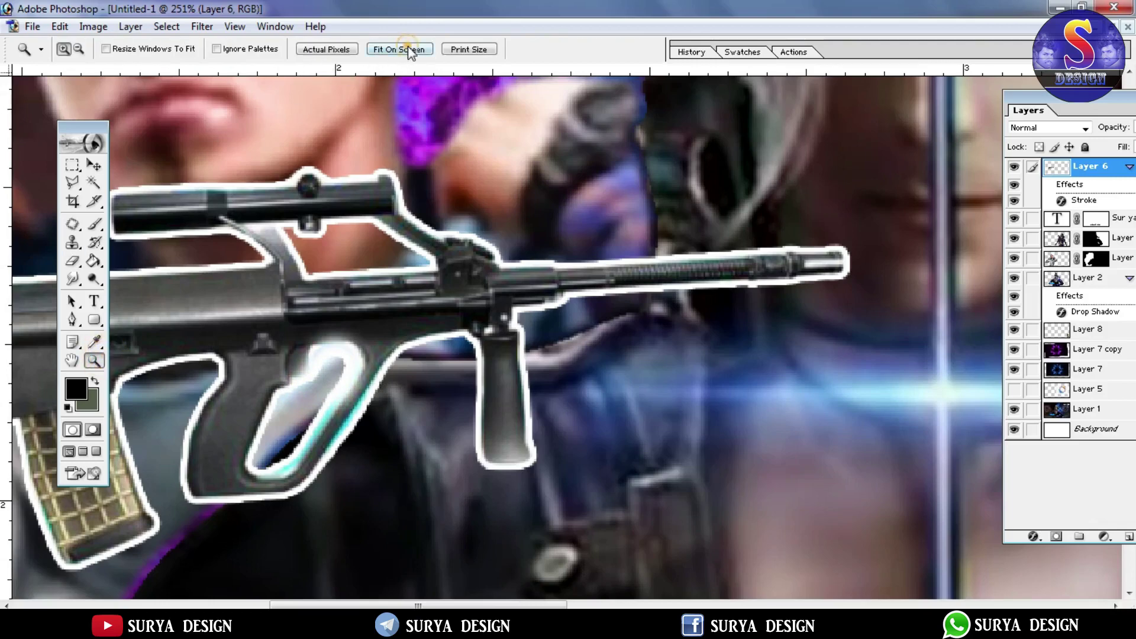
pyautogui.click(411, 50)
# - Move the rifle to the bottom-left beside the title, scale it to 62.9%, and nudge it right
pyautogui.click(94, 165)
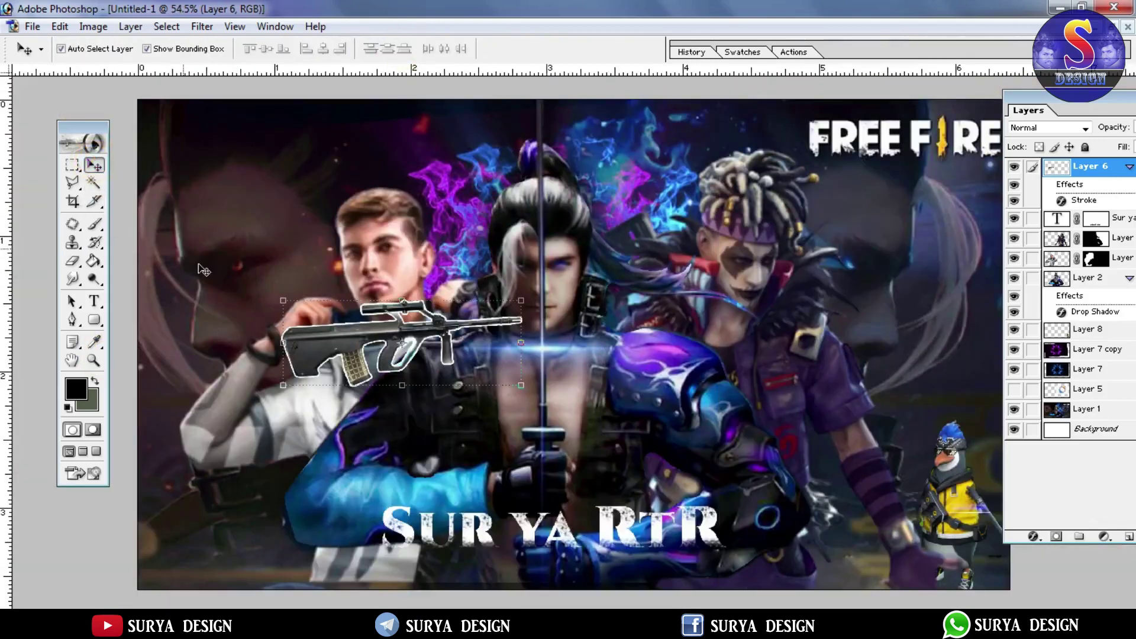
pyautogui.moveTo(330, 344); pyautogui.dragTo(185, 534)
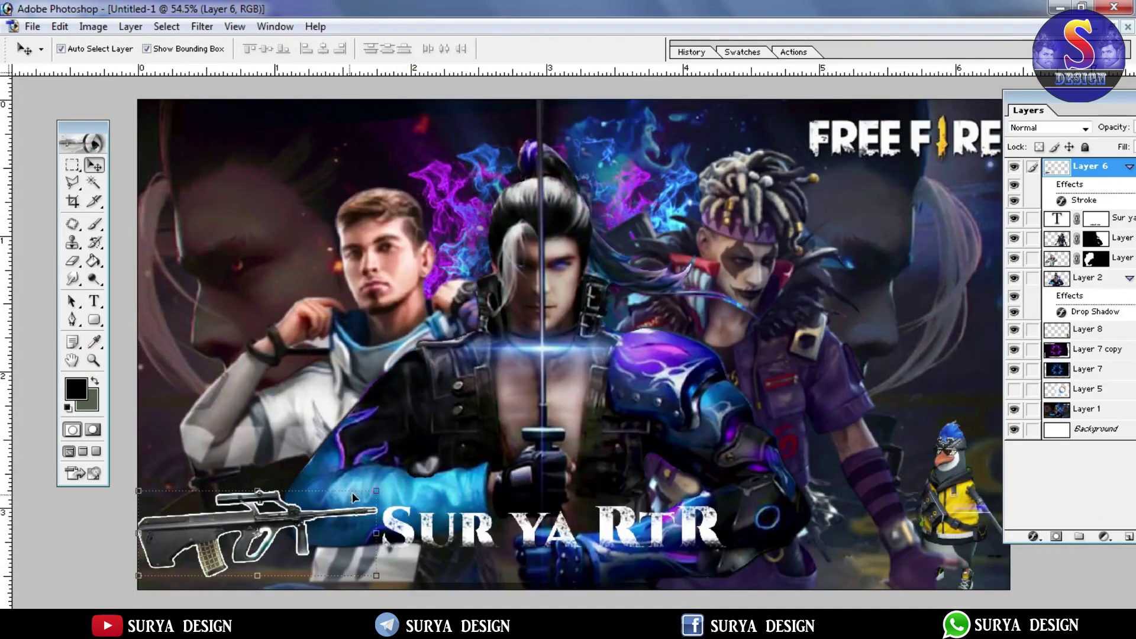
pyautogui.moveTo(376, 487); pyautogui.dragTo(288, 517)
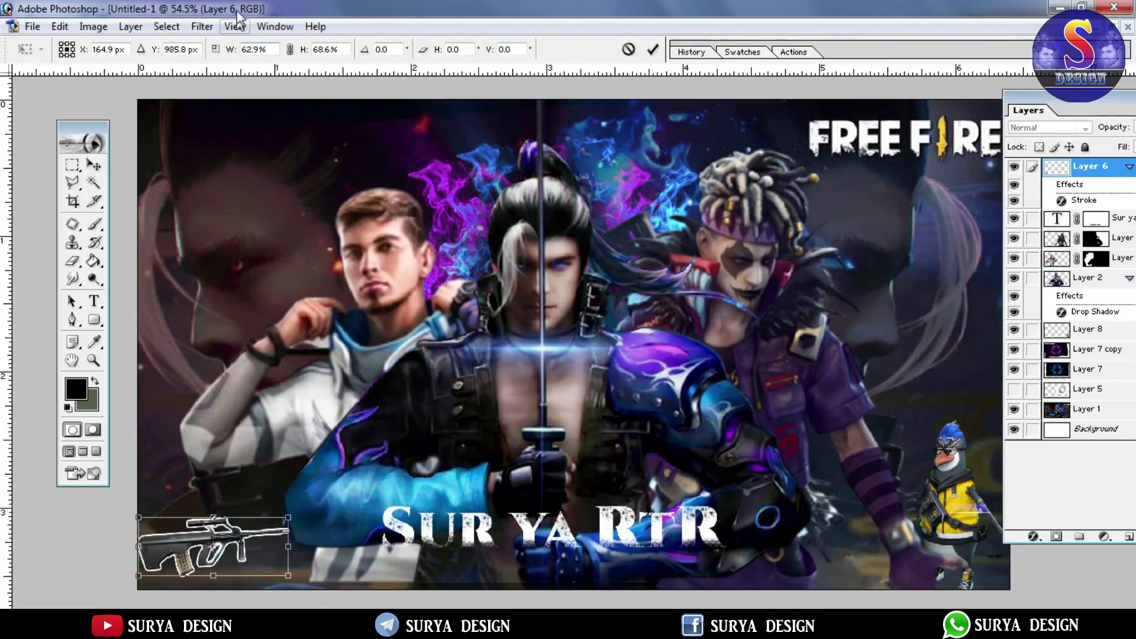
pyautogui.click(290, 49)
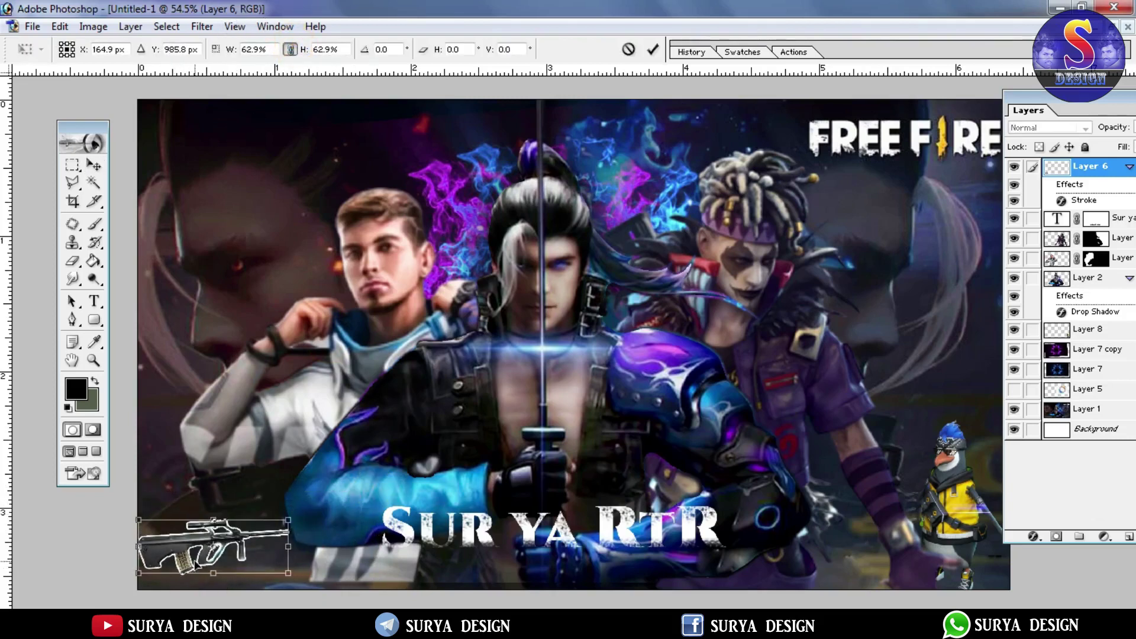
pyautogui.click(219, 562)
pyautogui.moveTo(235, 559); pyautogui.dragTo(251, 557)
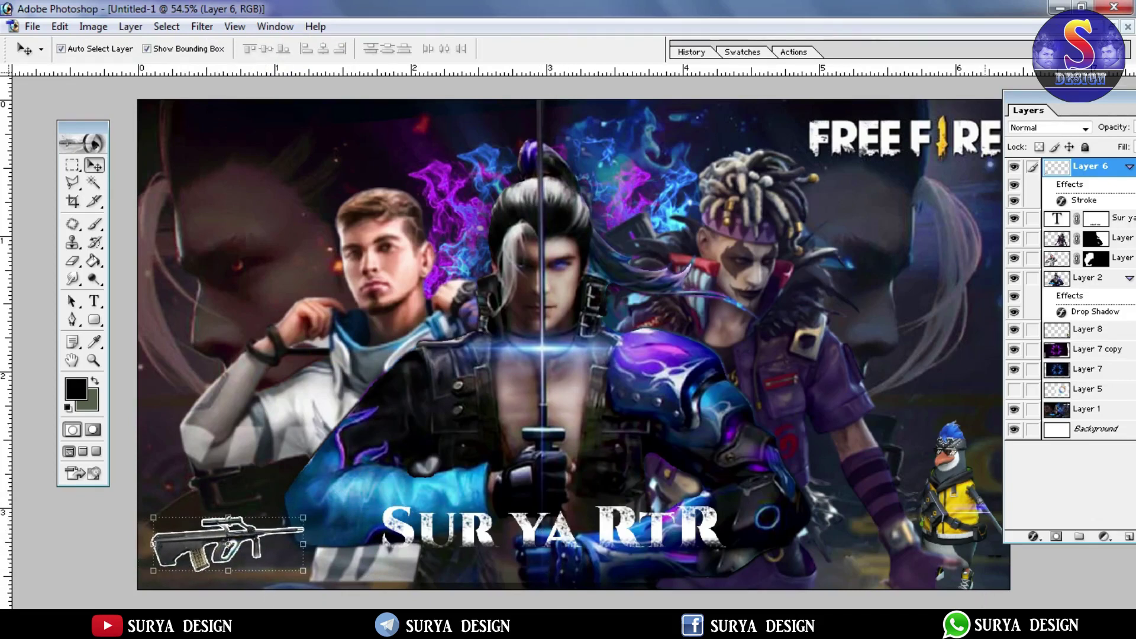
pyautogui.click(991, 624)
# - Show the Layer 5 fire-ice ring and bring it to the front of the stack
pyautogui.click(994, 557)
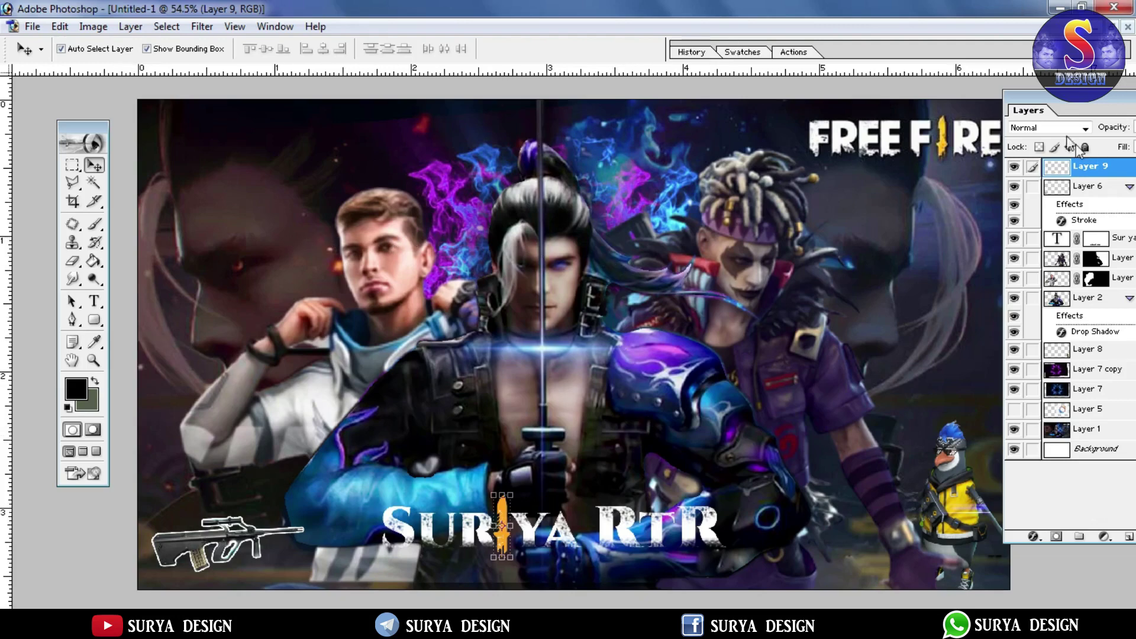
pyautogui.click(1014, 409)
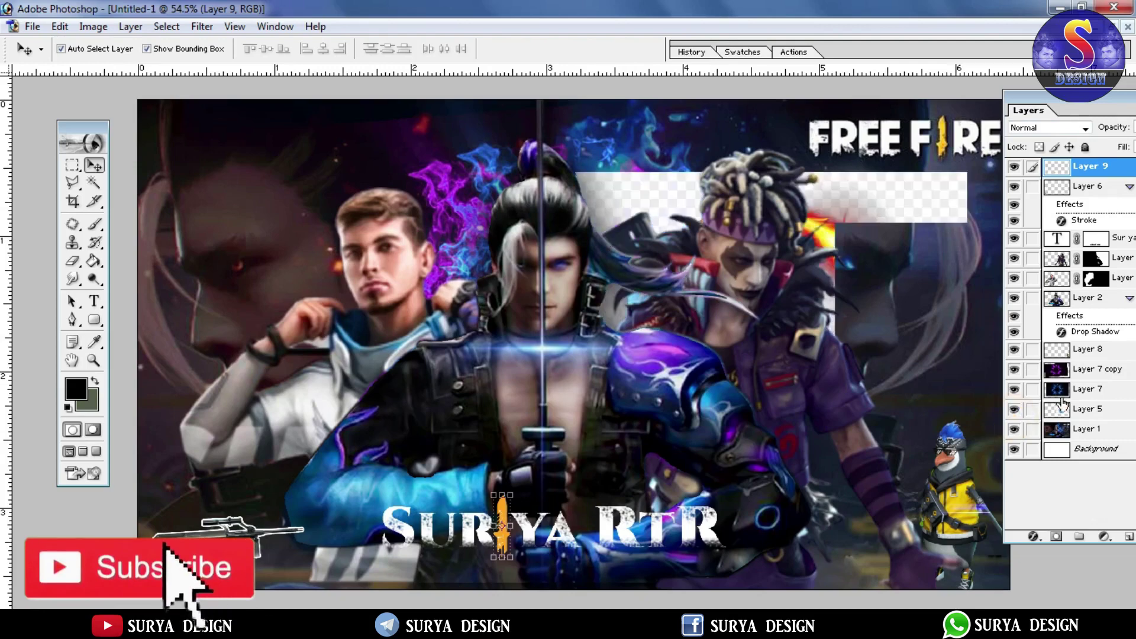
pyautogui.moveTo(1062, 408); pyautogui.dragTo(1056, 169)
pyautogui.click(88, 26)
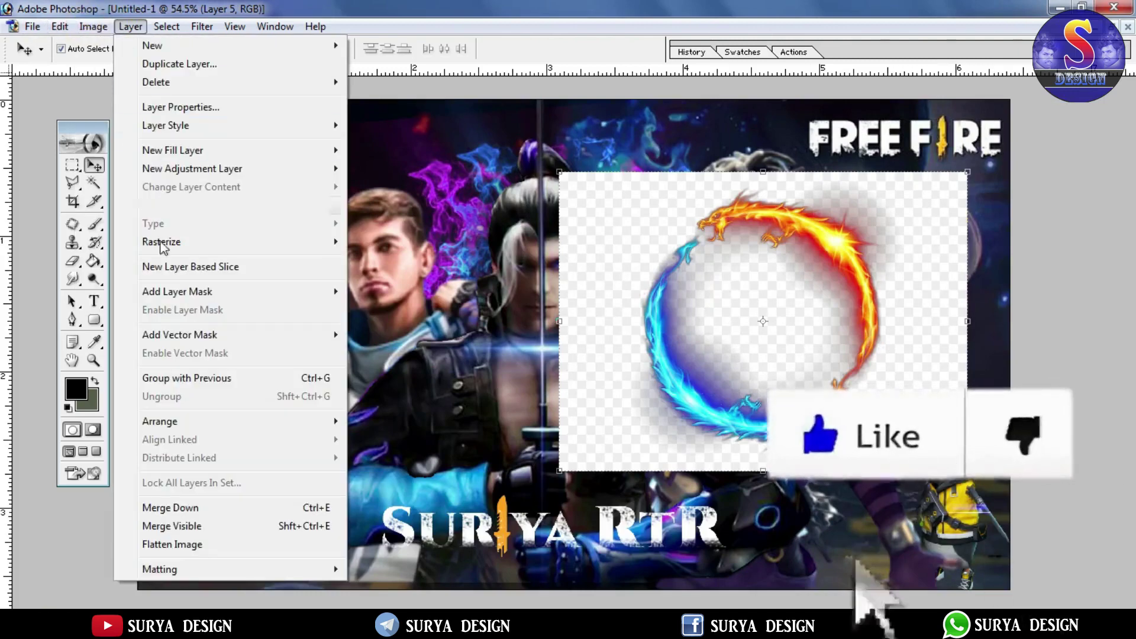
pyautogui.moveTo(160, 420)
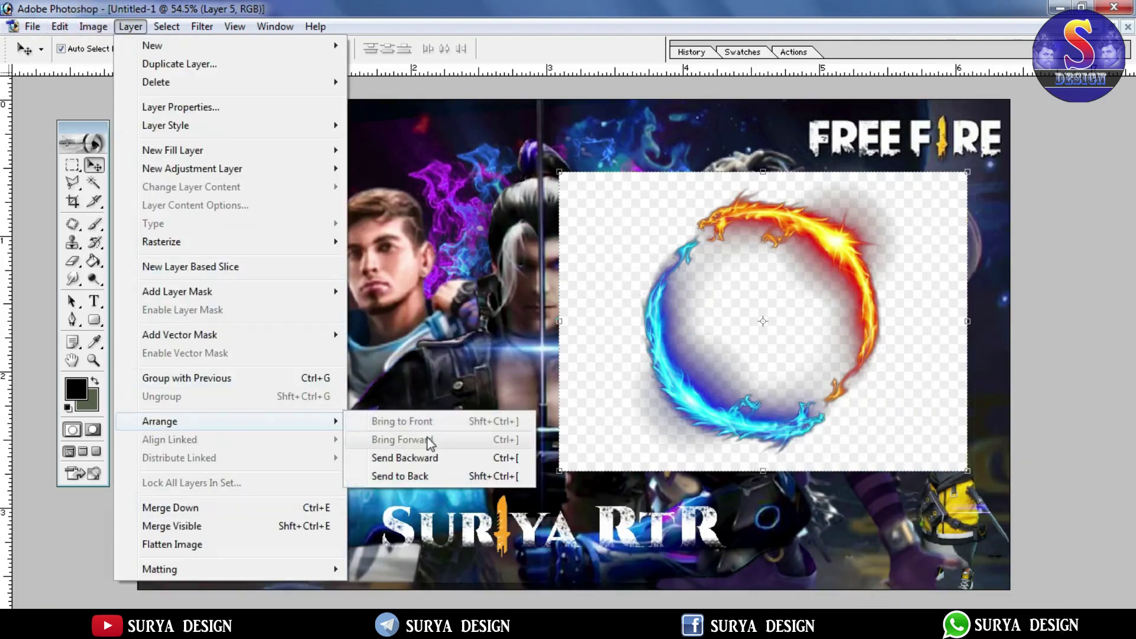
pyautogui.click(614, 363)
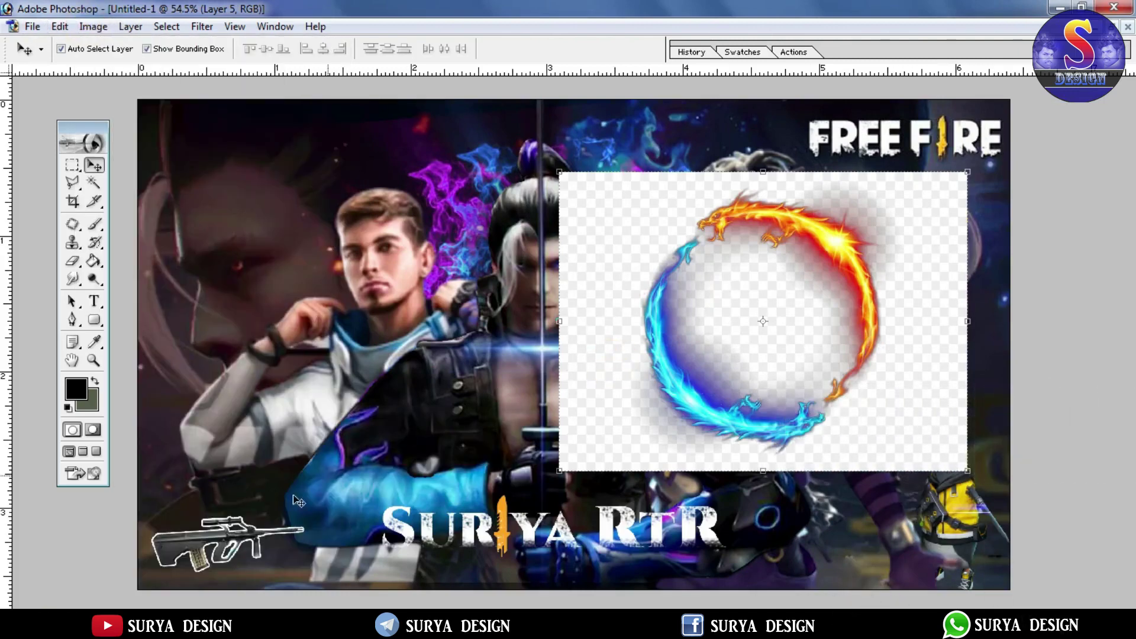
# - Try the Magic Eraser on the ring's checkered backdrop, then revert it via History
pyautogui.press('F7')
pyautogui.rightClick(72, 262)
pyautogui.click(159, 292)
pyautogui.click(612, 287)
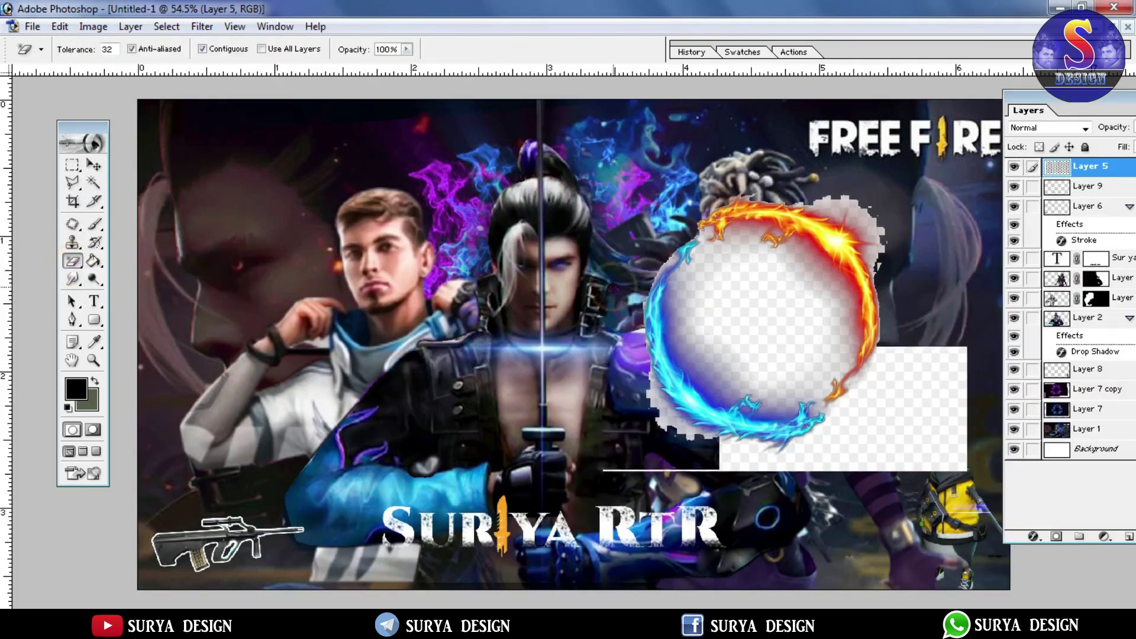
pyautogui.click(899, 408)
pyautogui.click(748, 314)
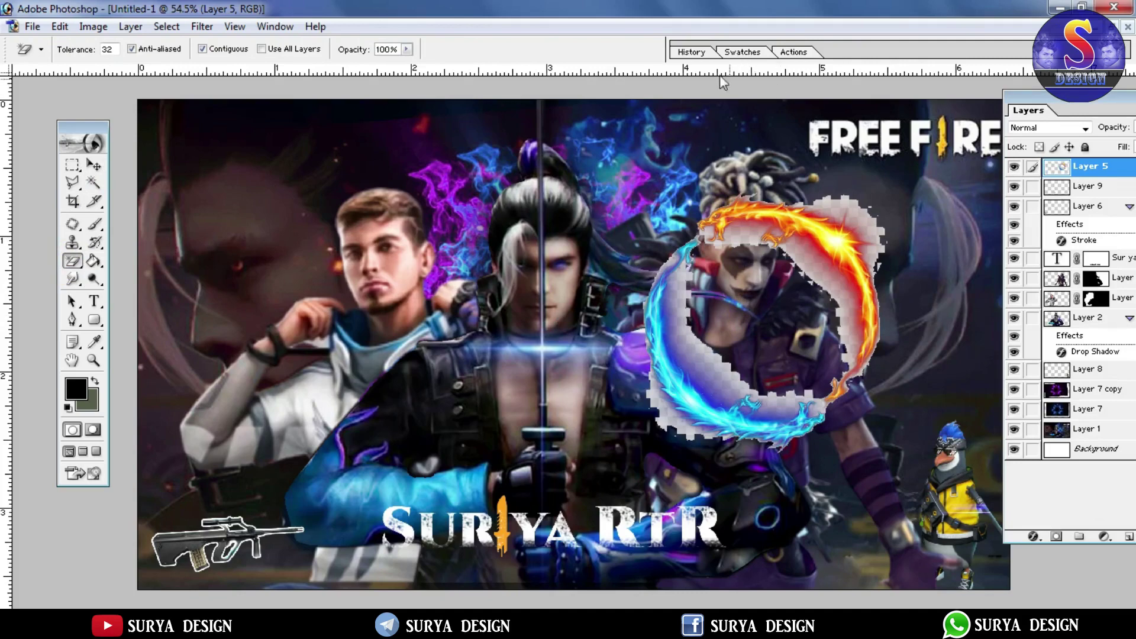
pyautogui.click(690, 52)
pyautogui.click(734, 373)
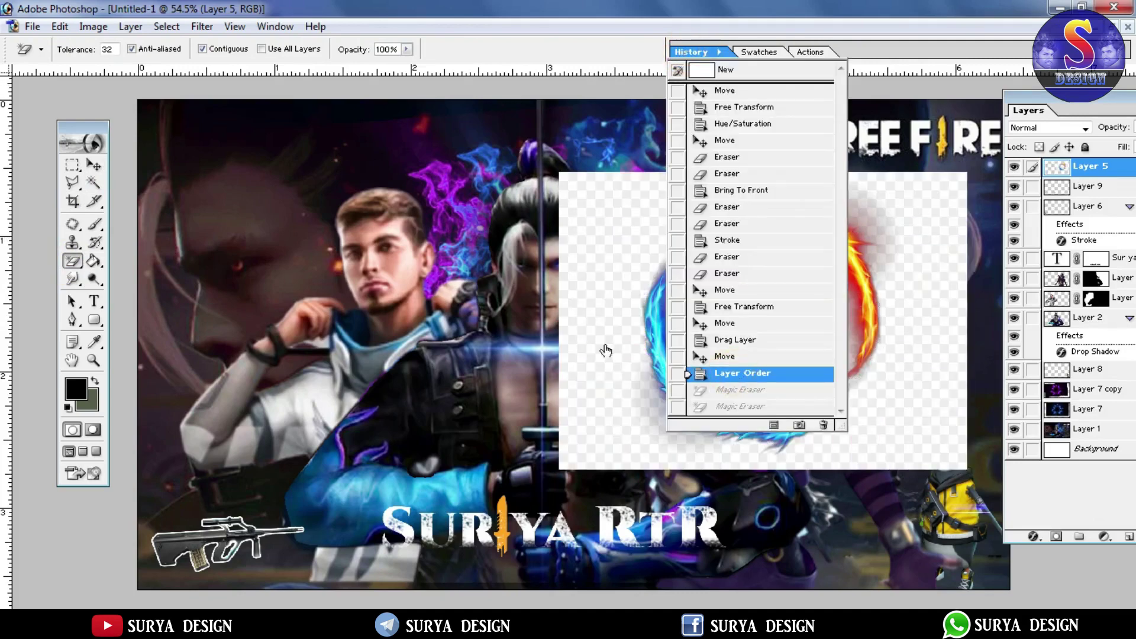
# - Select the ring's checkered backdrop with Color Range and feather the selection 10 px
pyautogui.click(201, 26)
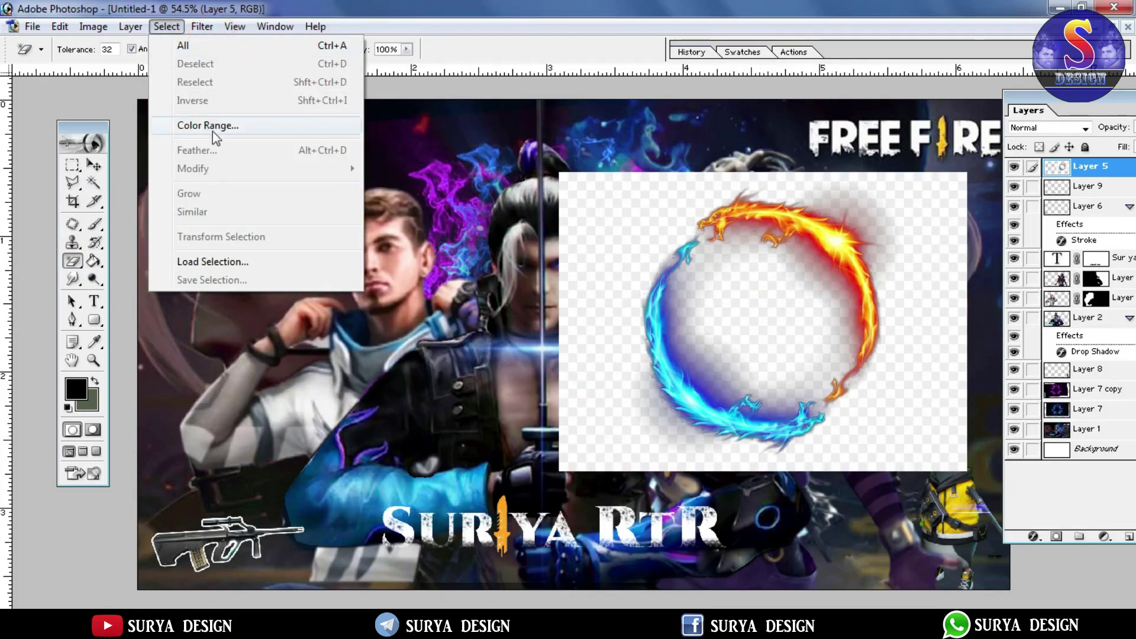
pyautogui.click(207, 125)
pyautogui.click(615, 239)
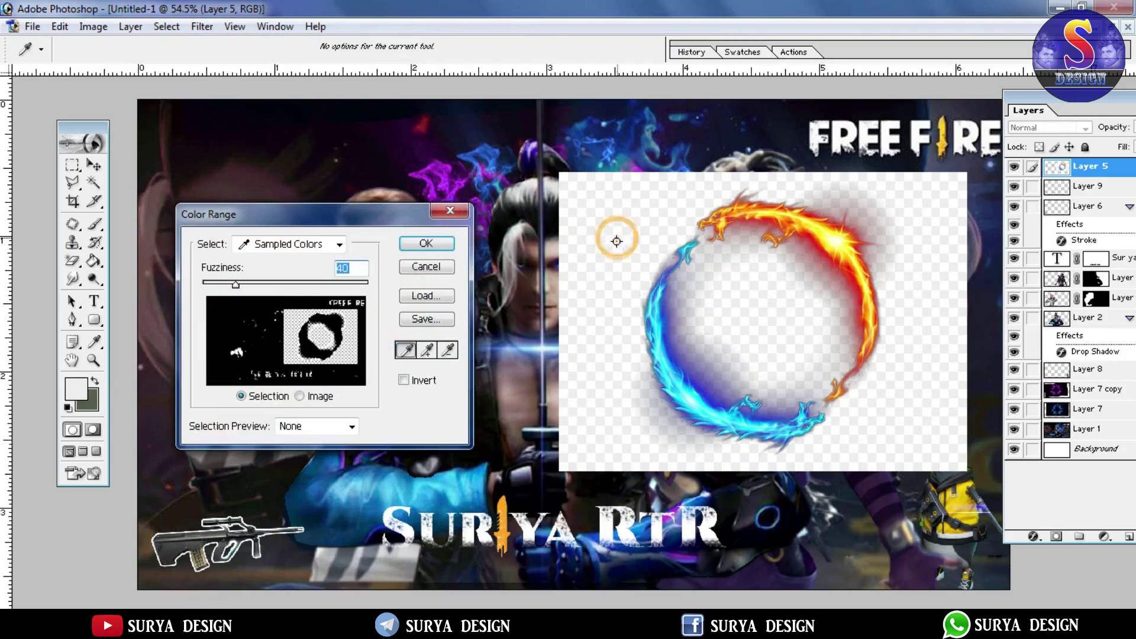
pyautogui.click(428, 242)
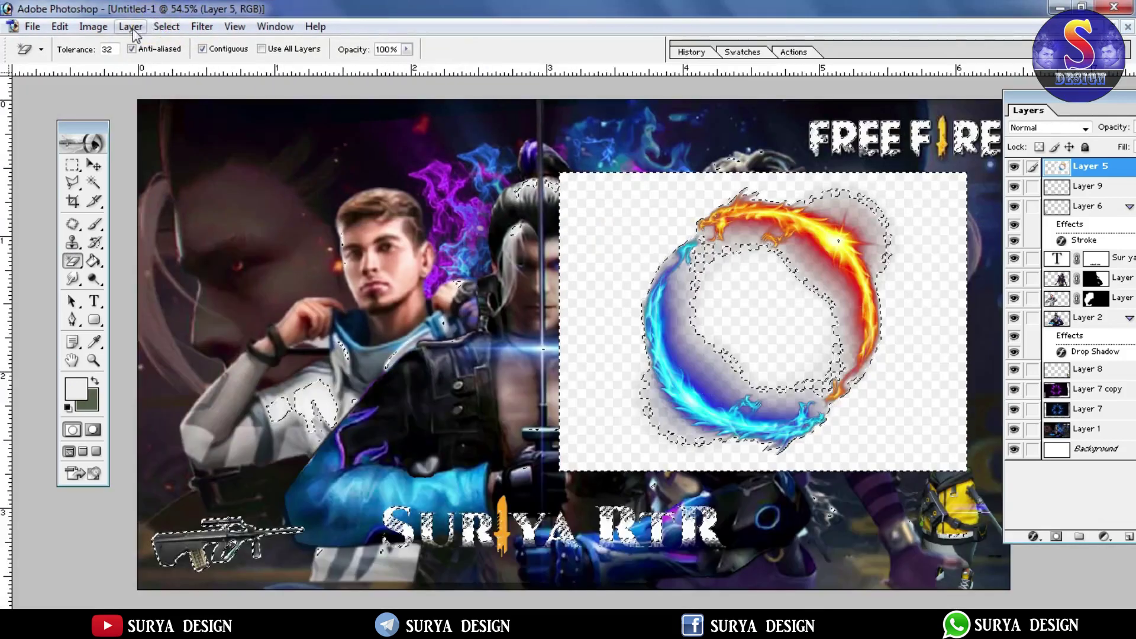
pyautogui.click(177, 27)
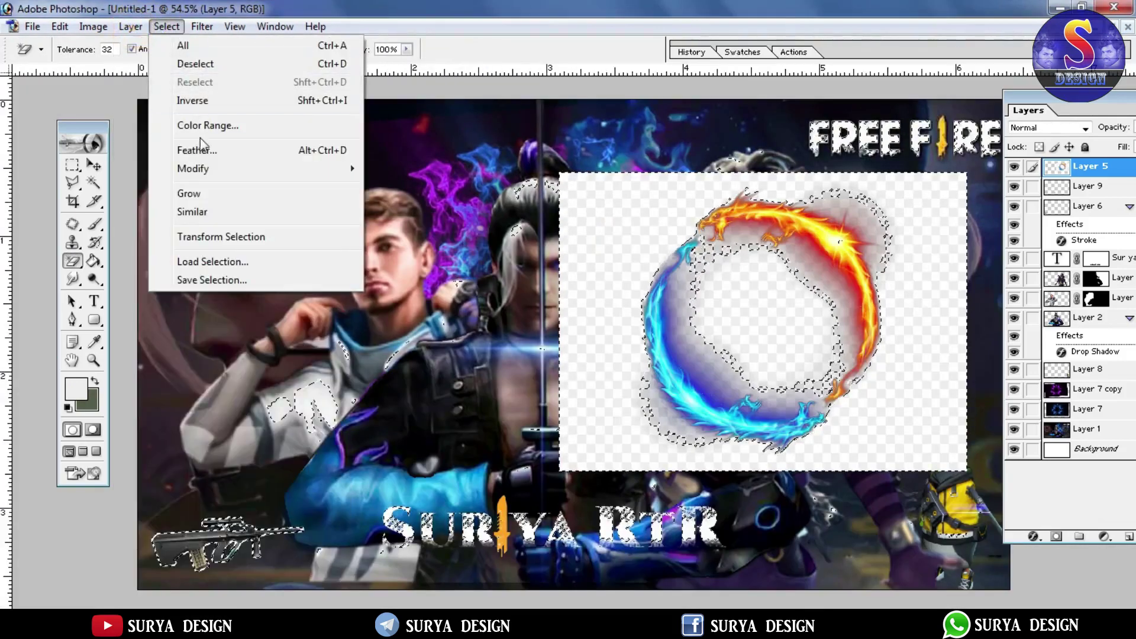
pyautogui.click(223, 151)
pyautogui.click(643, 313)
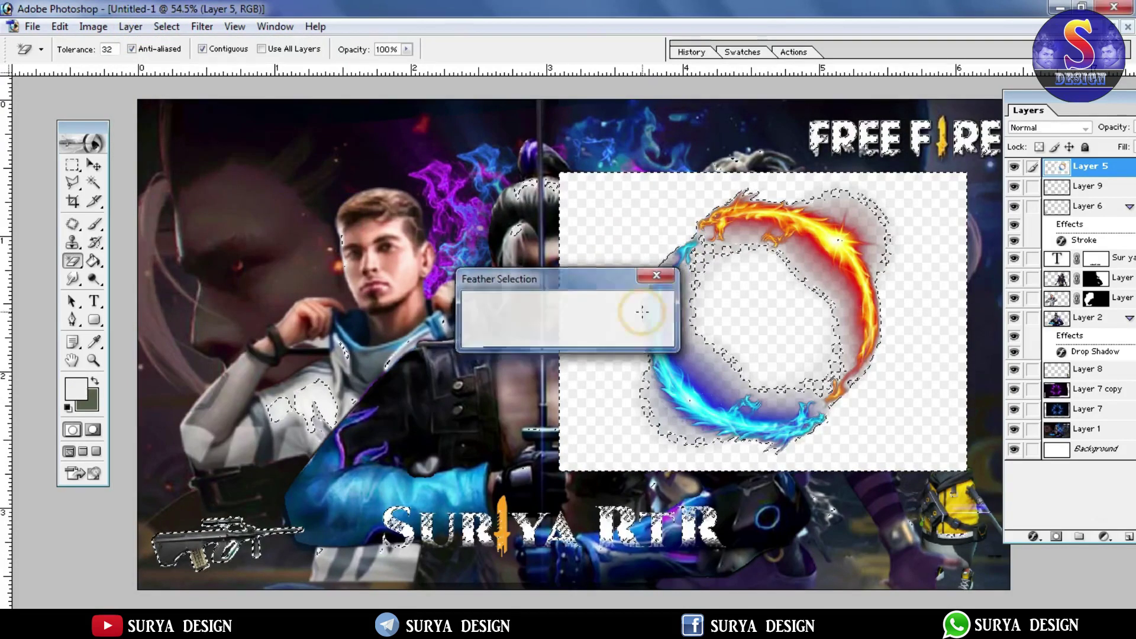
pyautogui.click(166, 26)
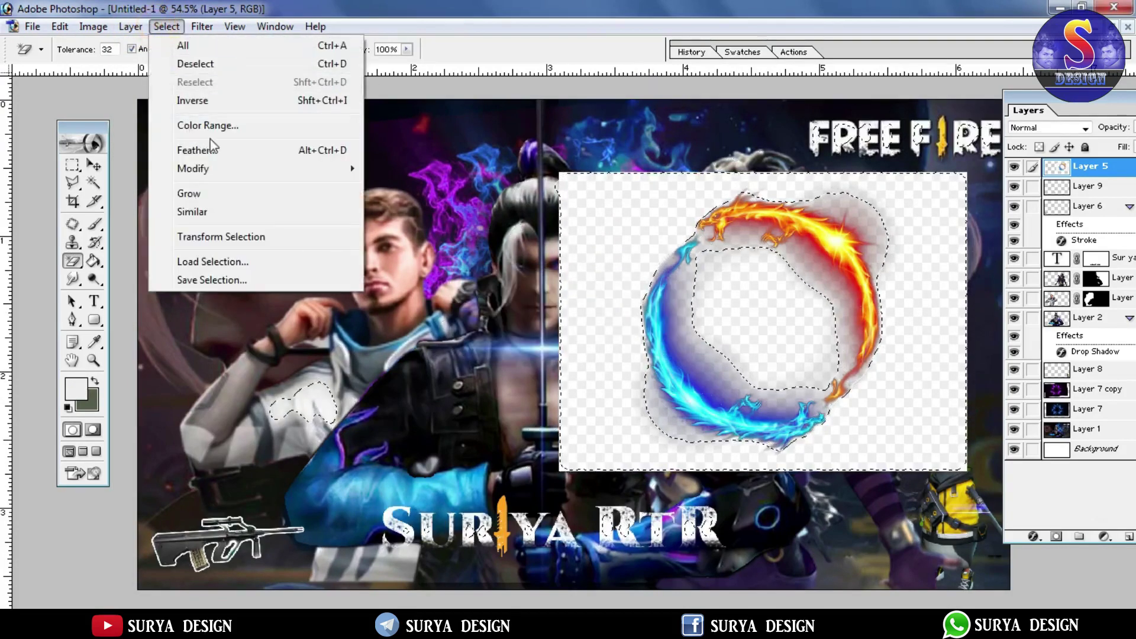
pyautogui.click(228, 151)
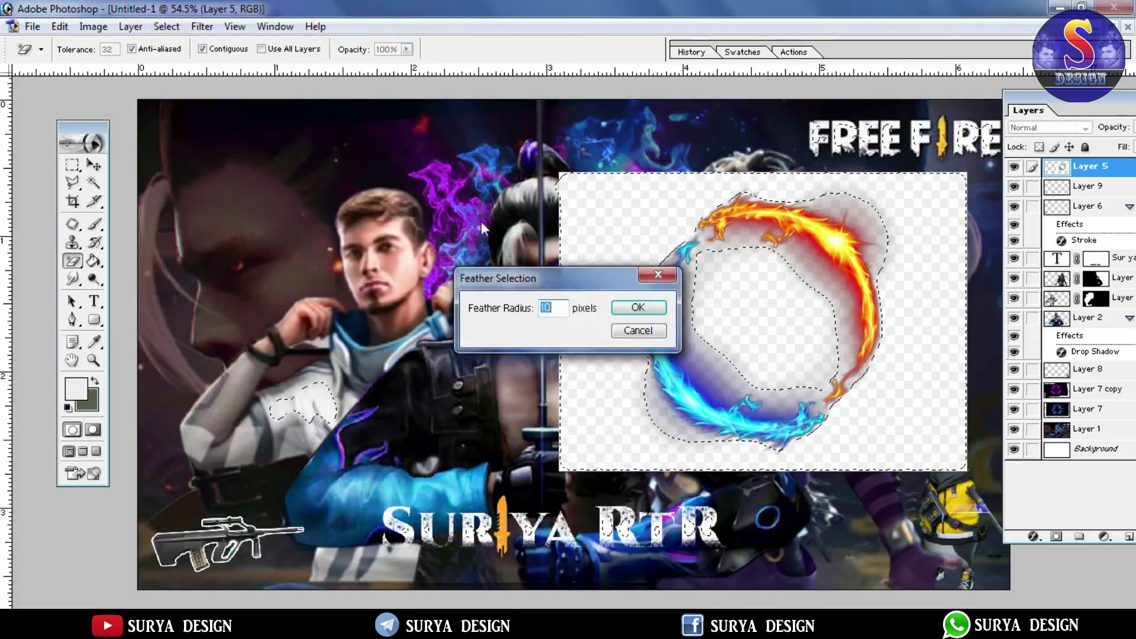
pyautogui.click(632, 303)
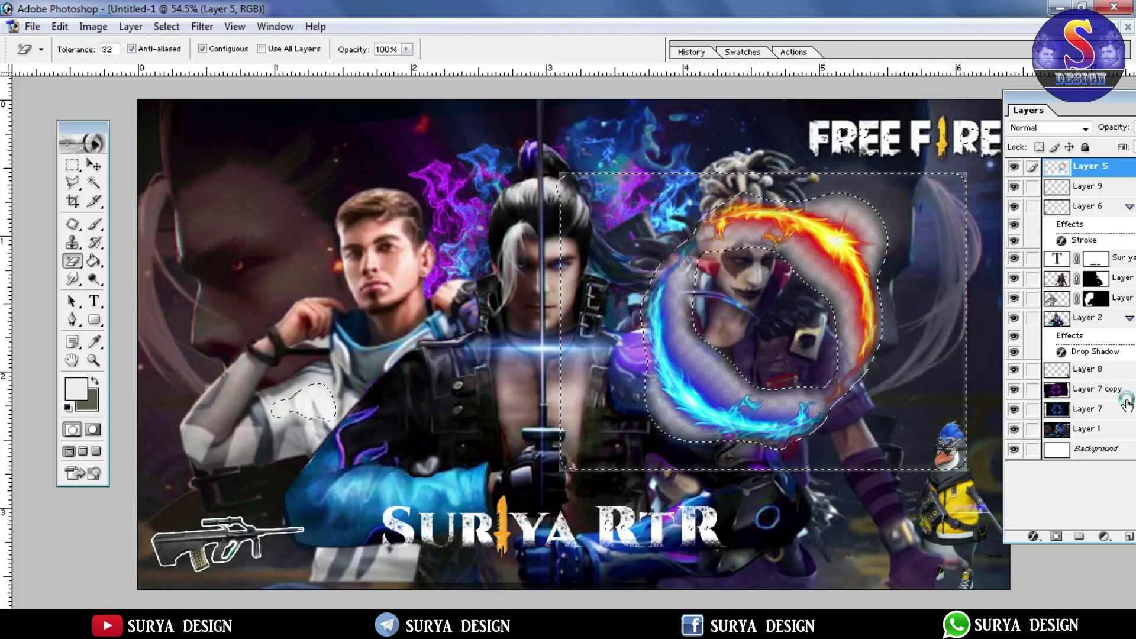
# - Clear the selection once the feathered backdrop is removed
pyautogui.click(167, 26)
pyautogui.click(178, 65)
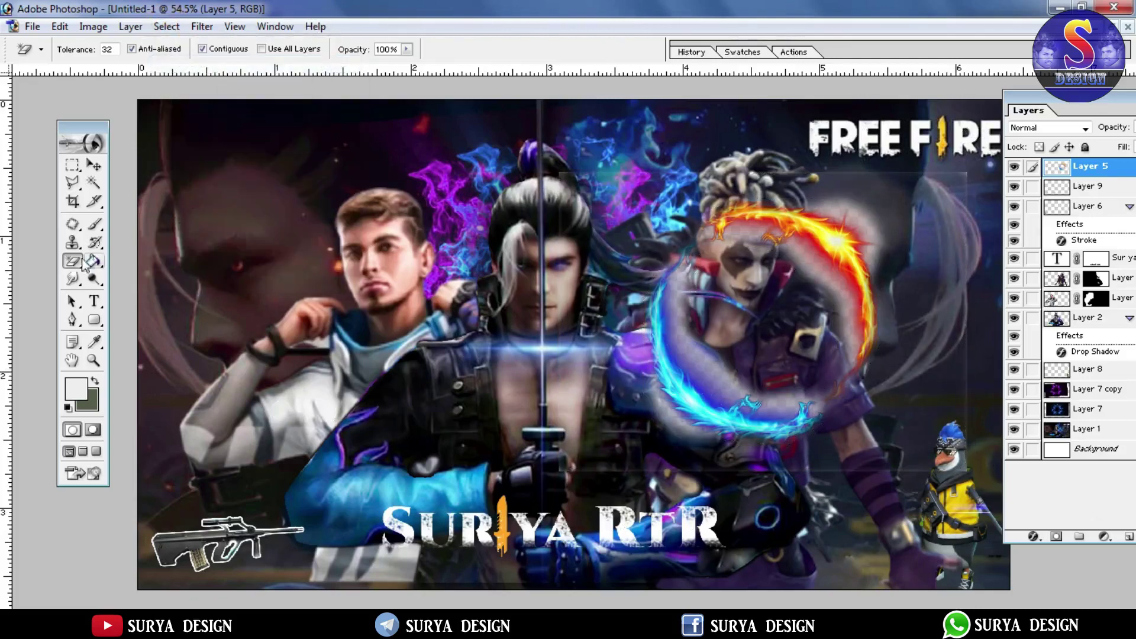
pyautogui.rightClick(74, 265)
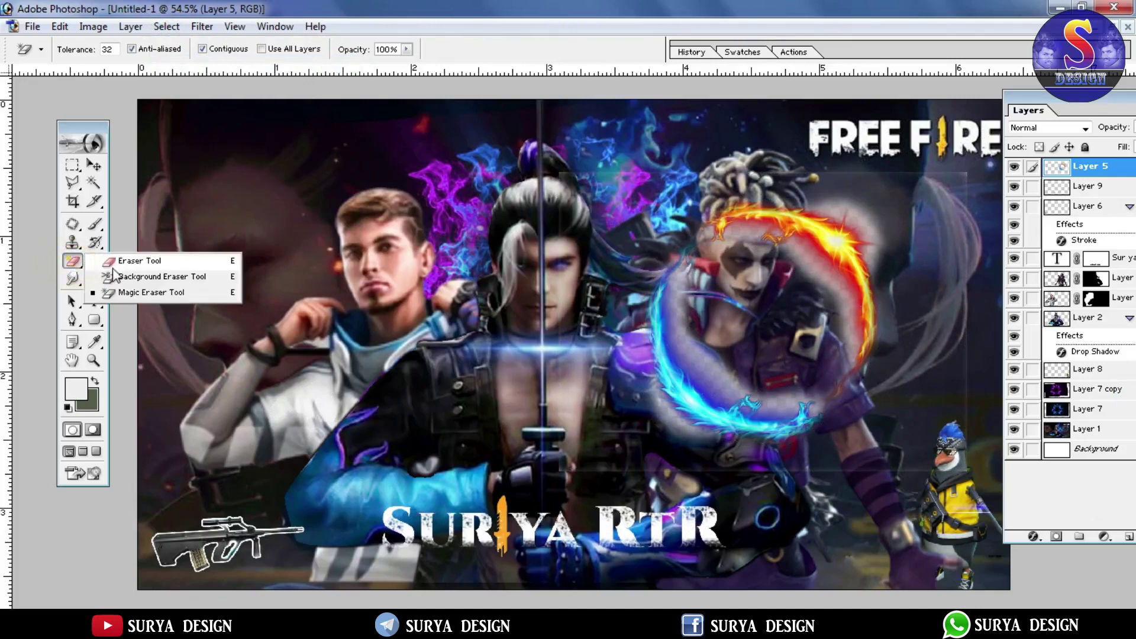
# - With an enlarged eraser, remove white haze from the right character's face and forehead and the ring's blue side
pyautogui.click(119, 256)
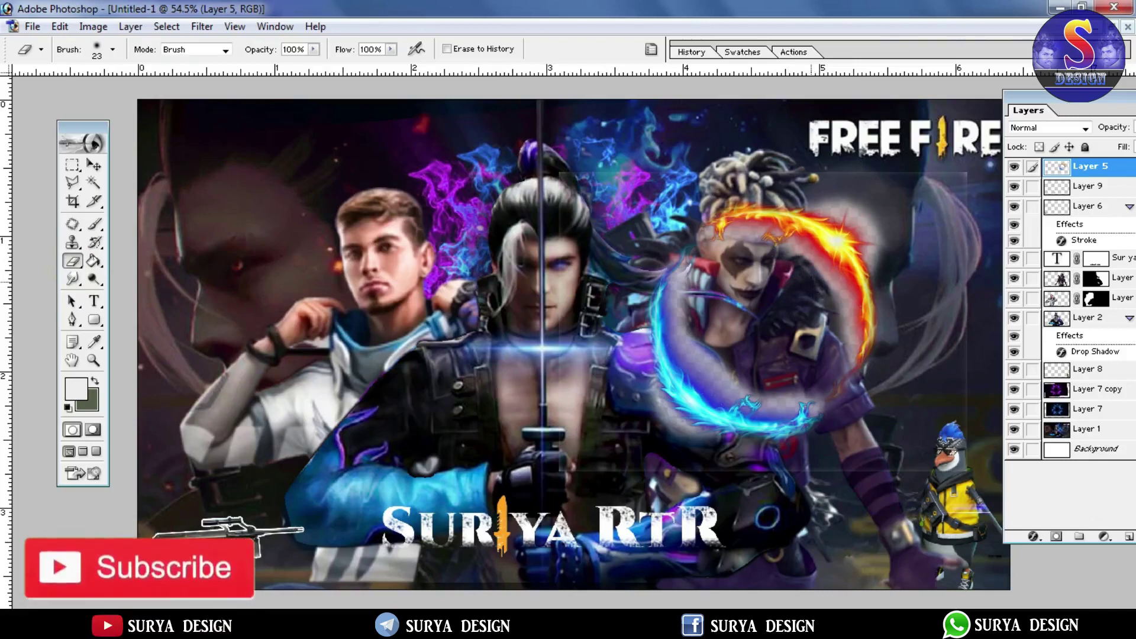
pyautogui.press(']')
pyautogui.press(']')
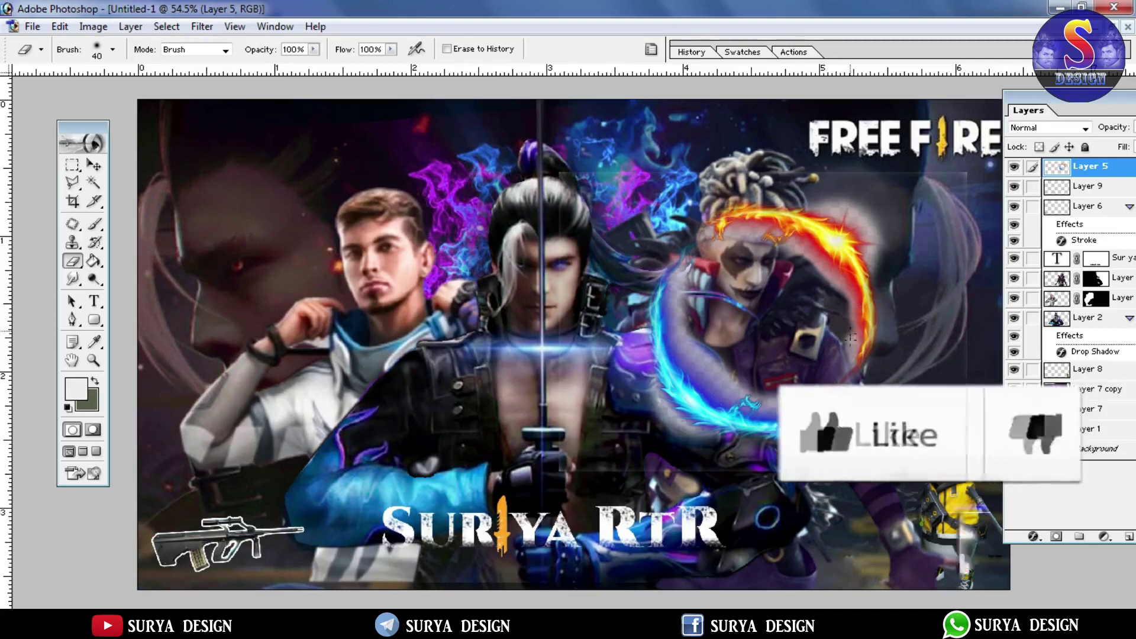
pyautogui.press(']')
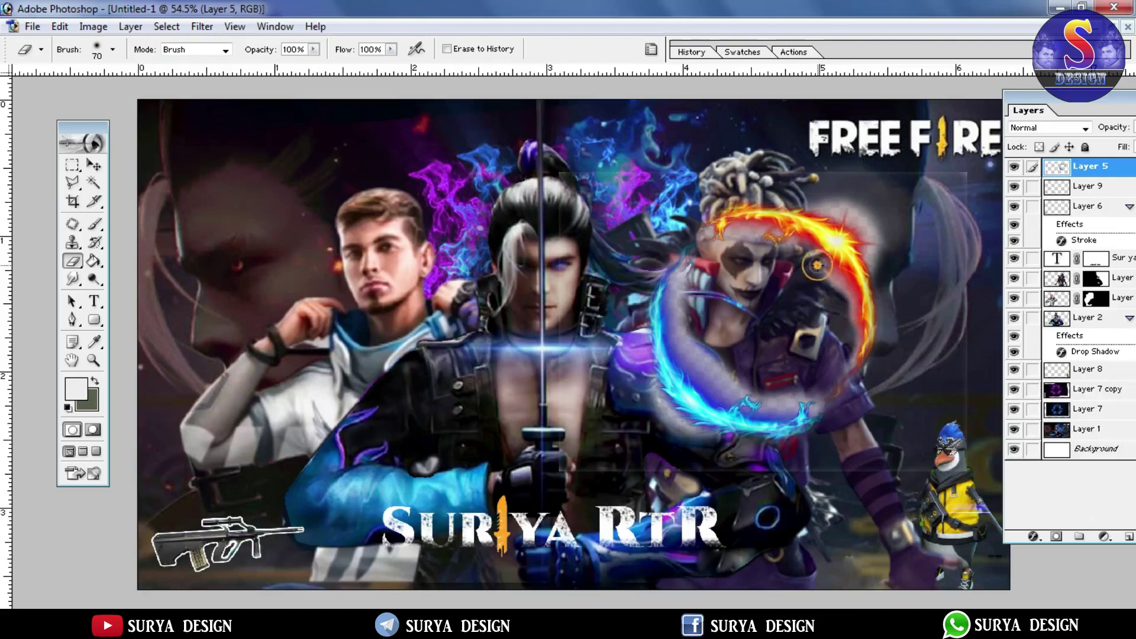
pyautogui.moveTo(819, 266); pyautogui.dragTo(836, 300)
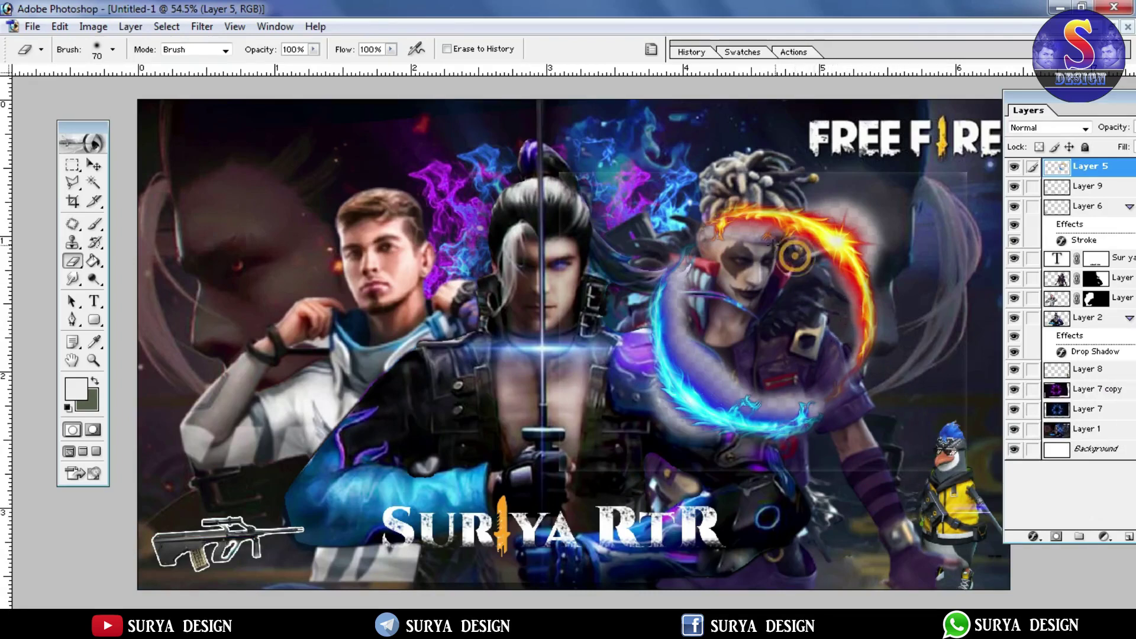
pyautogui.moveTo(739, 245); pyautogui.dragTo(749, 232)
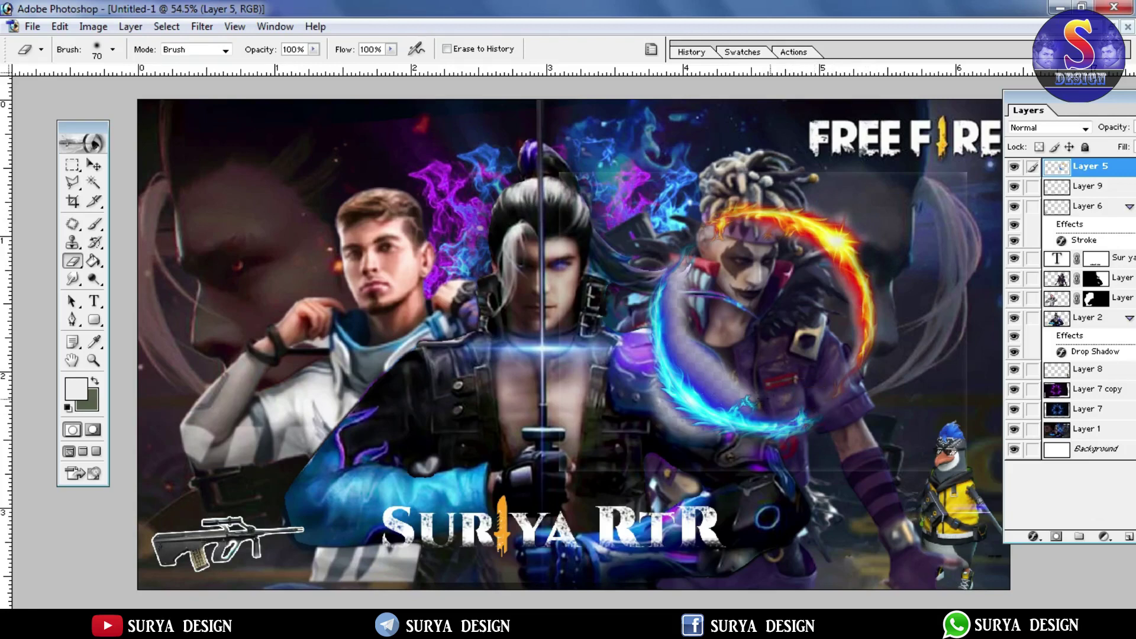
pyautogui.moveTo(727, 400)
pyautogui.mouseDown()
pyautogui.moveTo(686, 299)
pyautogui.moveTo(738, 392)
pyautogui.mouseUp()
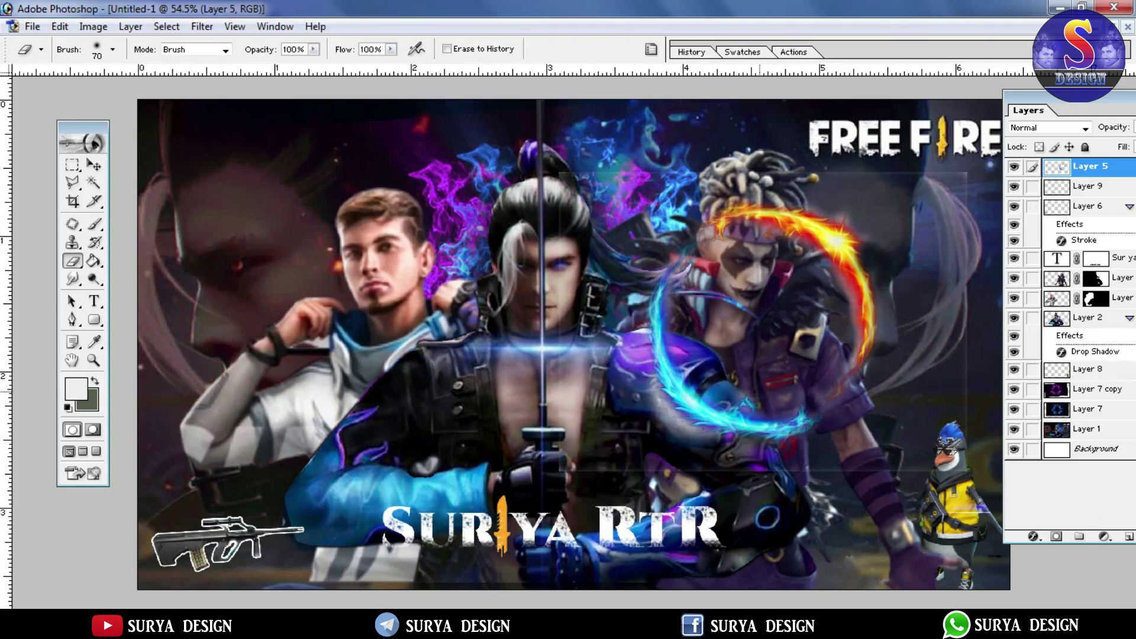
pyautogui.moveTo(702, 449); pyautogui.dragTo(700, 426)
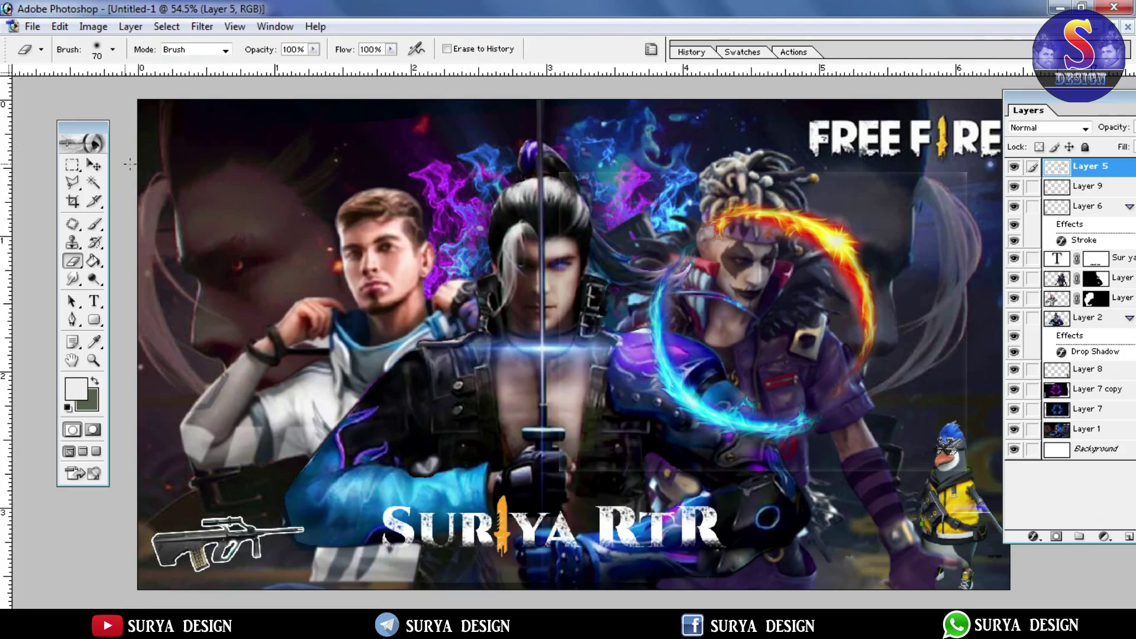
# - Shrink the fire-ice ring proportionally to 49.9% and place it in the poster's upper-left corner
pyautogui.click(93, 165)
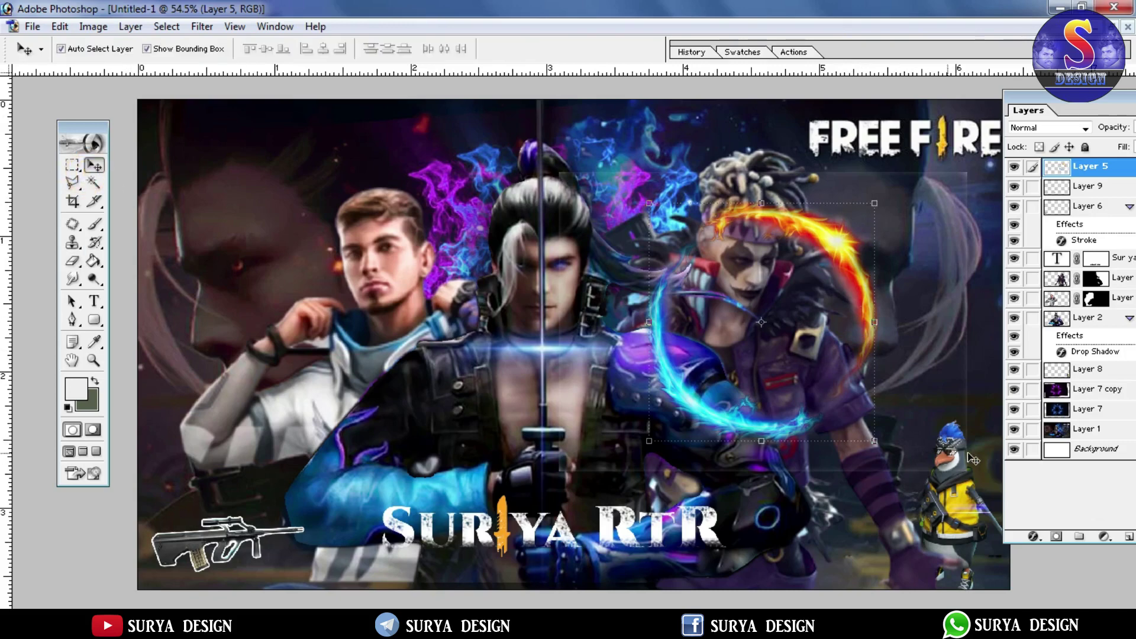
pyautogui.moveTo(823, 353); pyautogui.dragTo(373, 275)
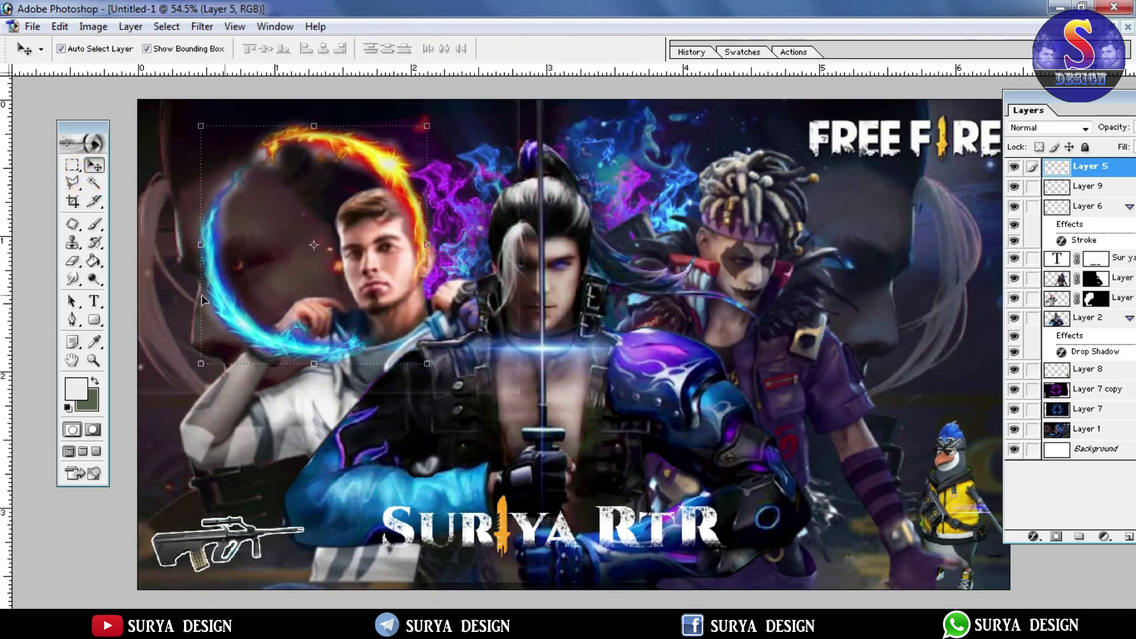
pyautogui.click(73, 260)
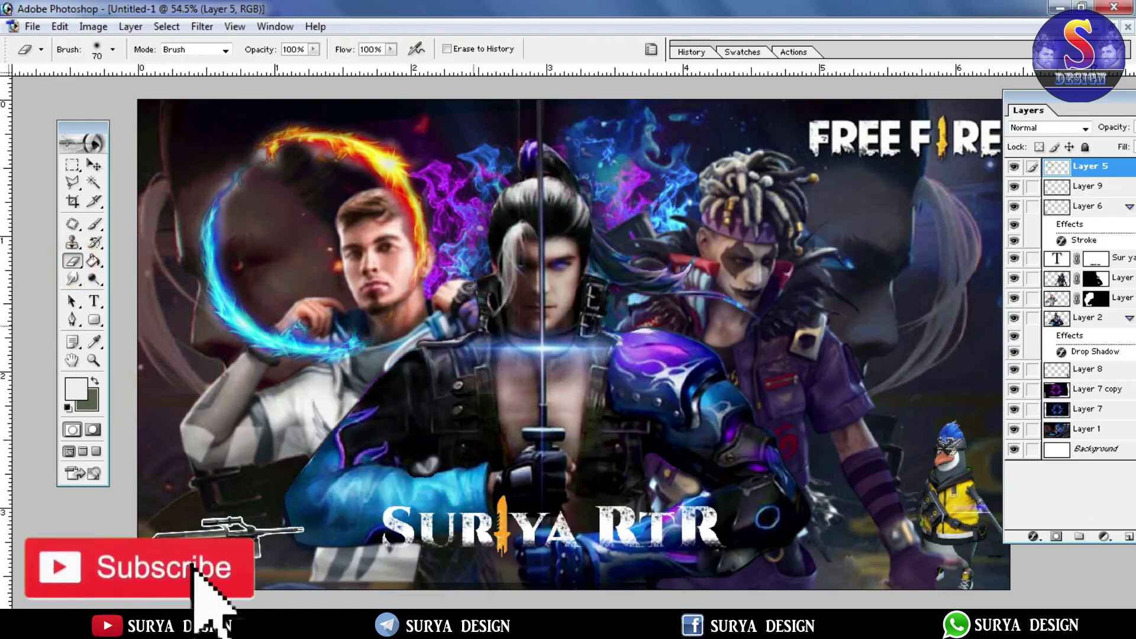
pyautogui.click(93, 165)
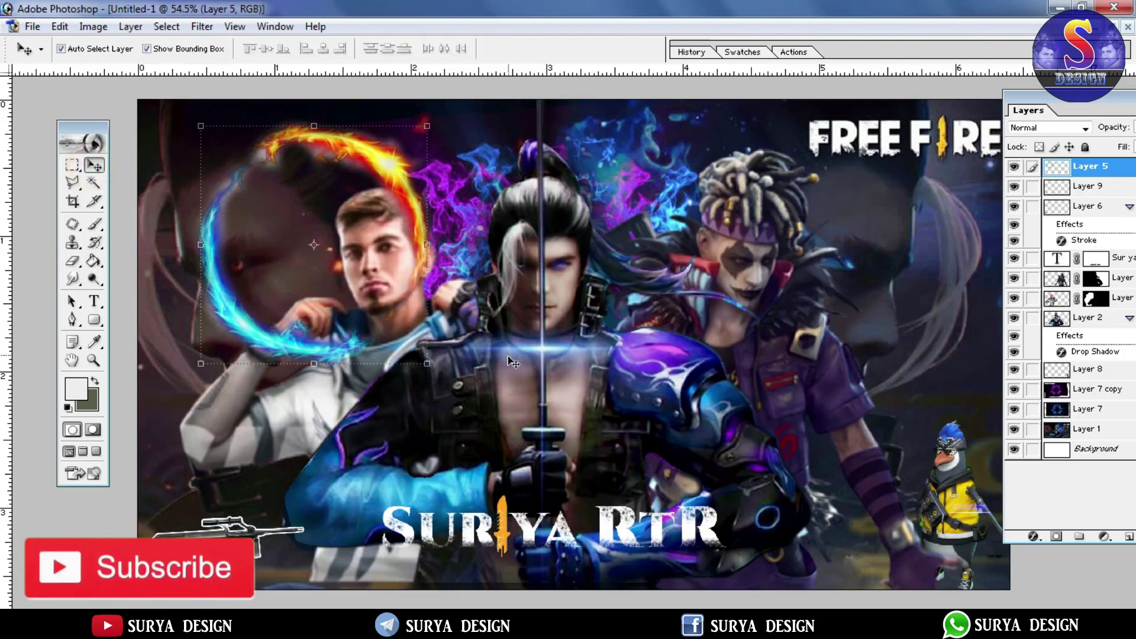
pyautogui.moveTo(430, 377); pyautogui.dragTo(316, 273)
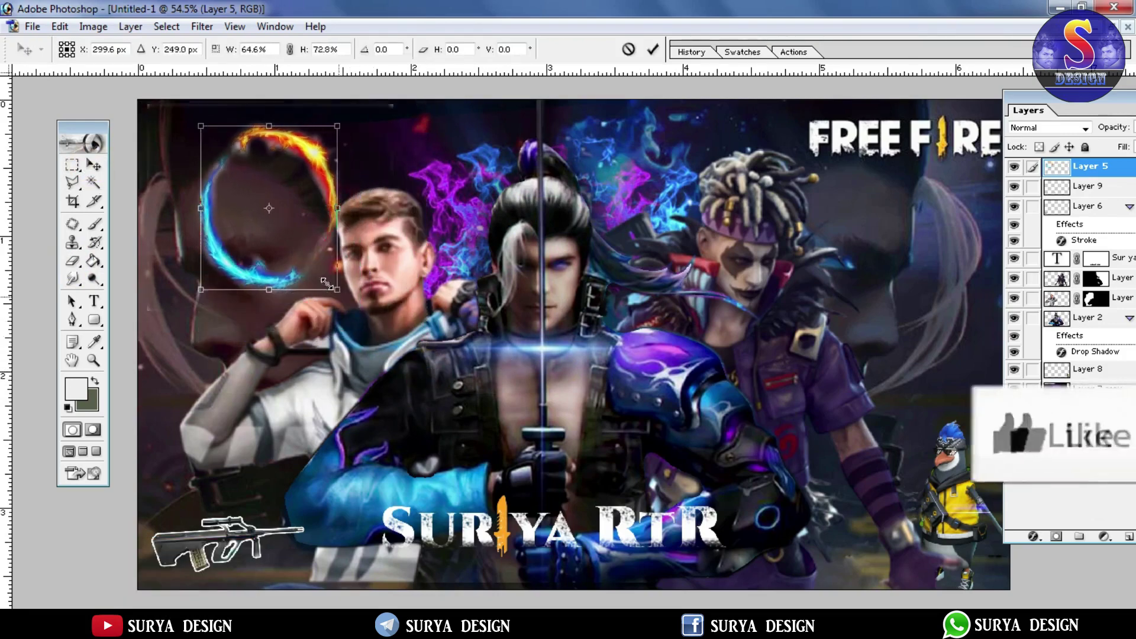
pyautogui.click(290, 49)
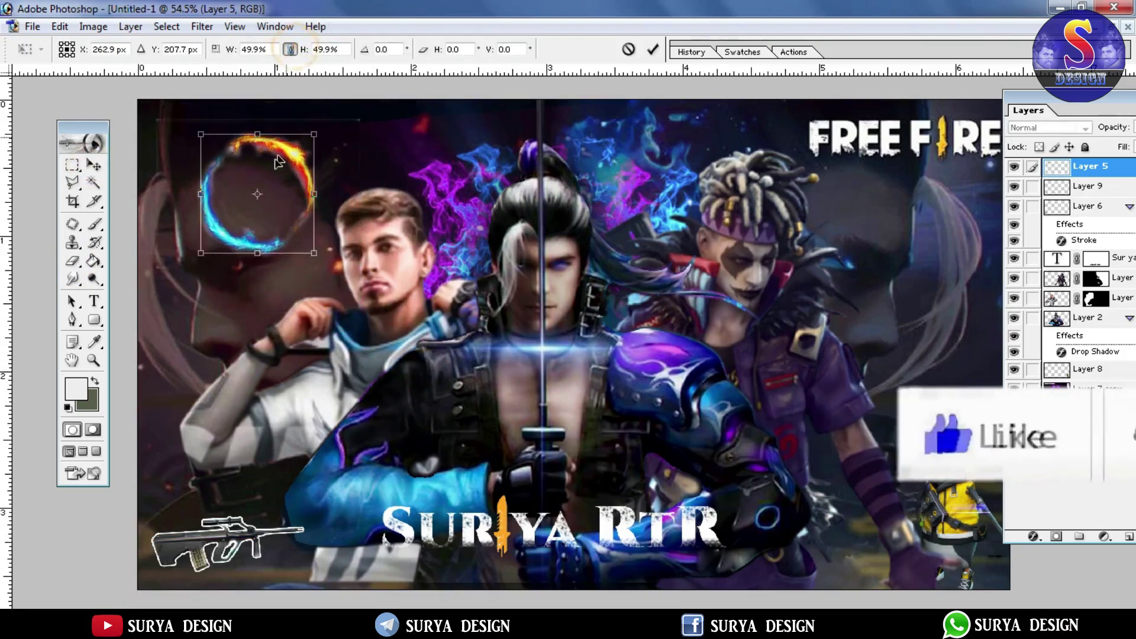
pyautogui.moveTo(258, 182); pyautogui.dragTo(213, 186)
pyautogui.press('Return')
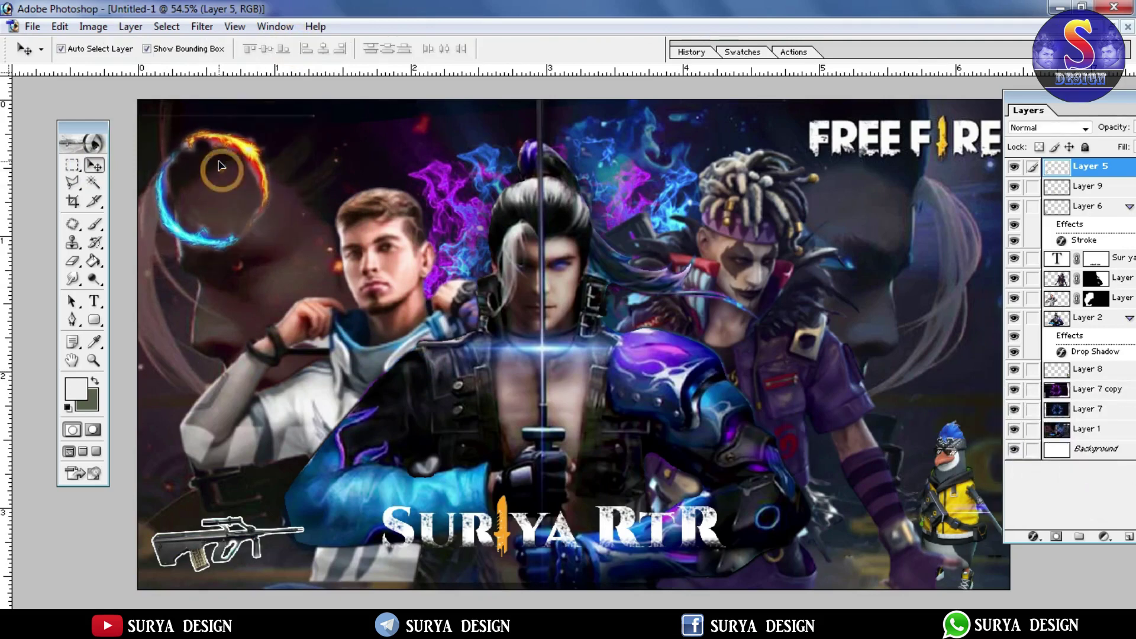
pyautogui.click(130, 26)
pyautogui.moveTo(153, 45)
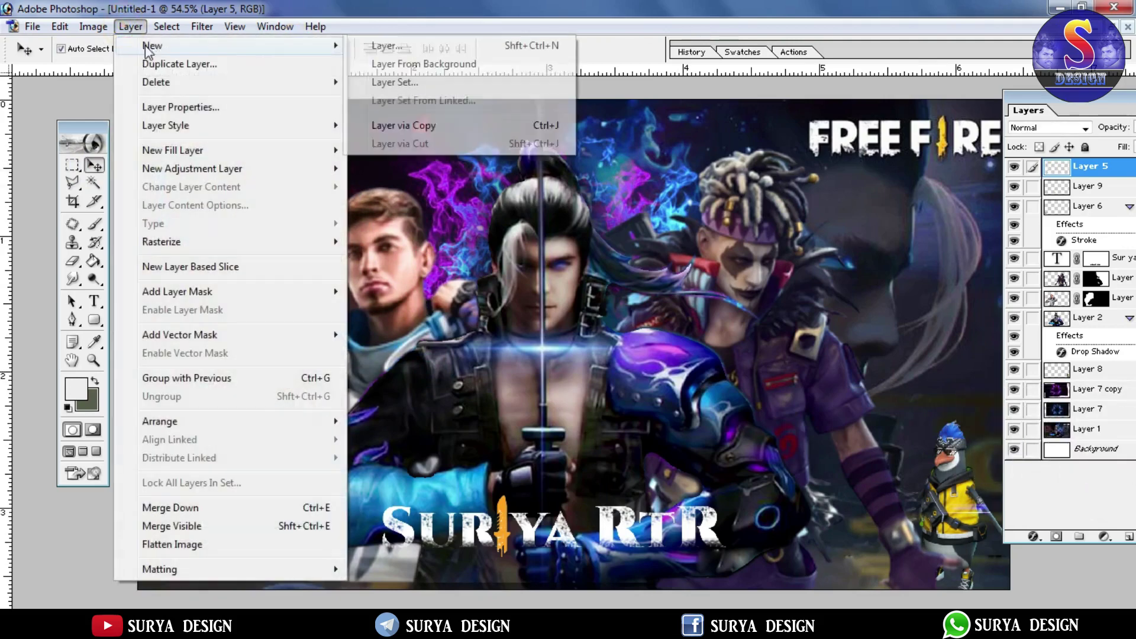
# - Duplicate the ring below the original on the left, then link and merge both ring layers
pyautogui.click(456, 124)
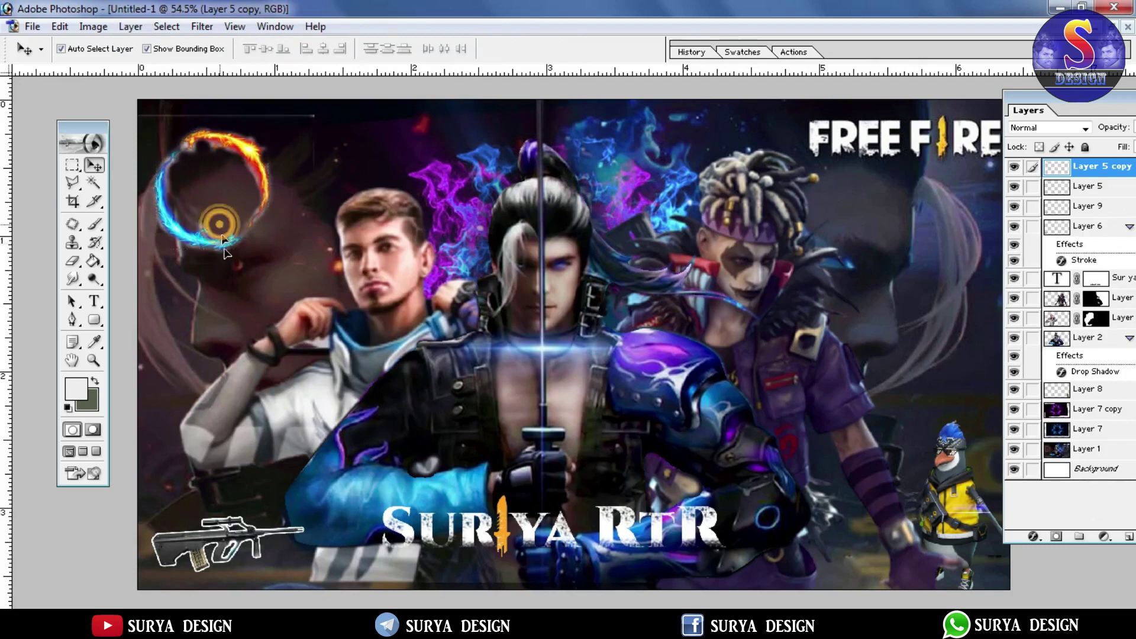
pyautogui.moveTo(222, 234)
pyautogui.mouseDown()
pyautogui.moveTo(235, 347)
pyautogui.moveTo(223, 359)
pyautogui.moveTo(275, 352)
pyautogui.mouseUp()
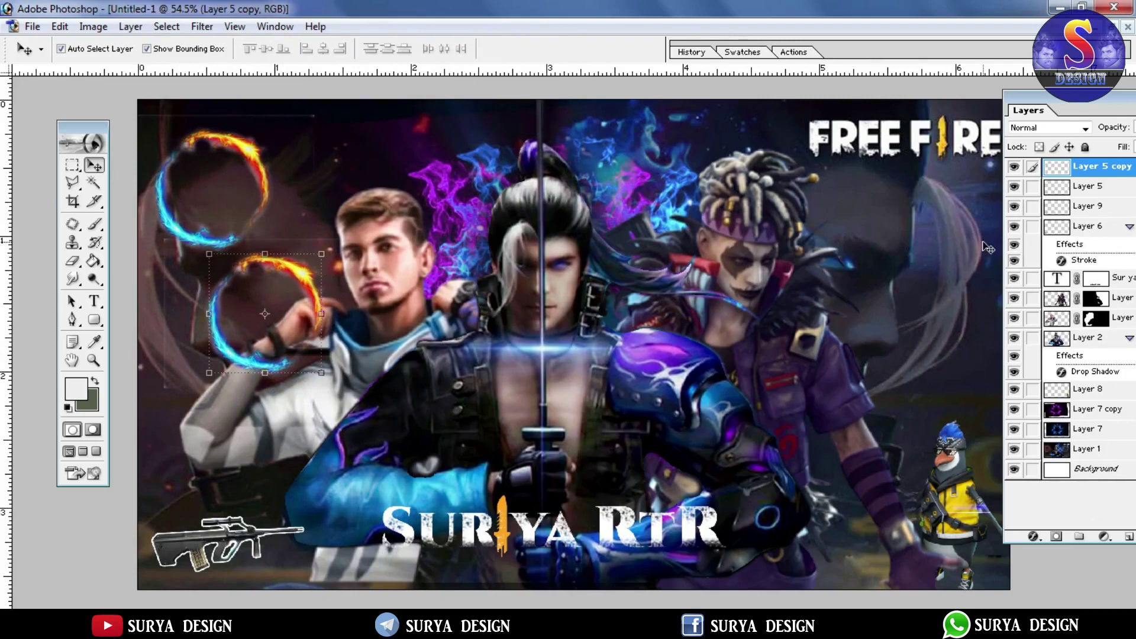
pyautogui.click(1032, 187)
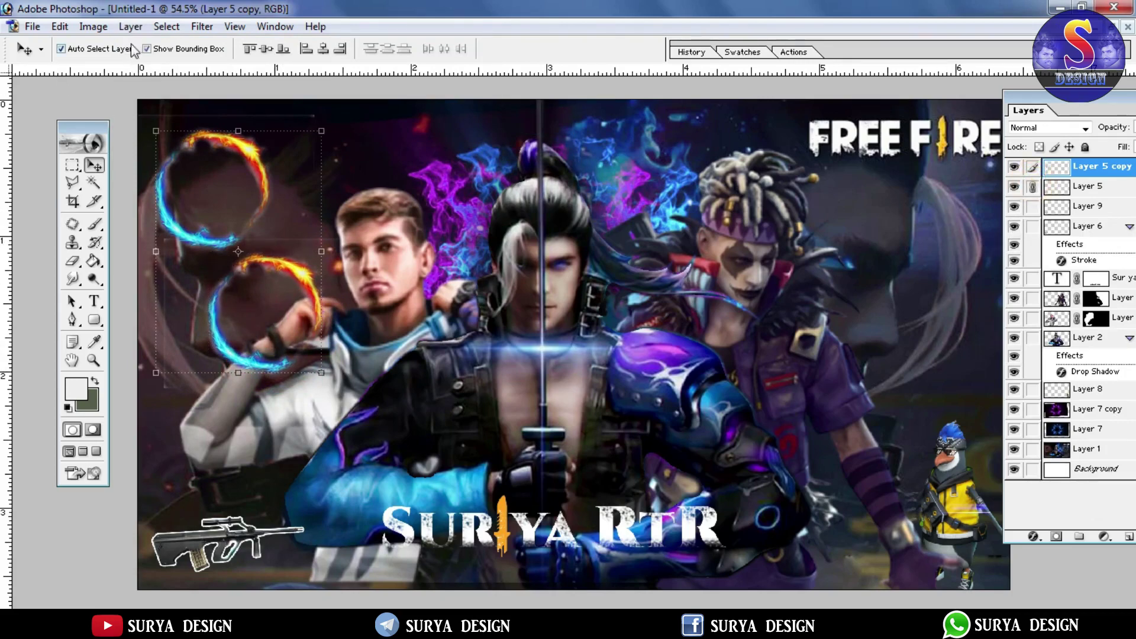
pyautogui.click(166, 26)
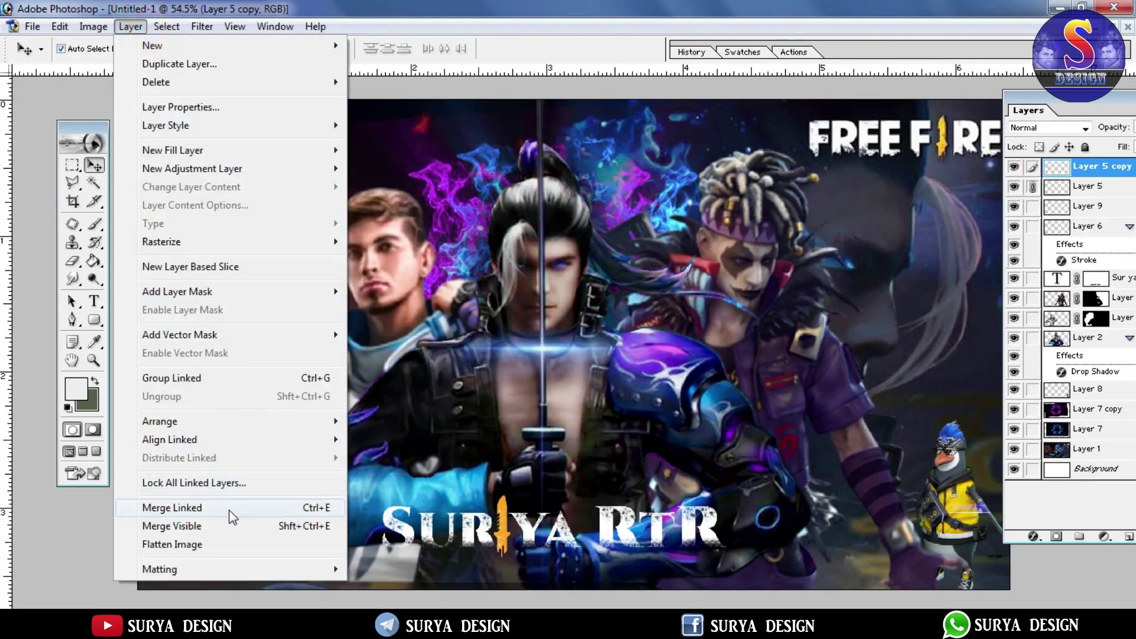
pyautogui.click(229, 509)
# - Copy the merged pair of rings to the right side beneath FREE FIRE
pyautogui.click(130, 26)
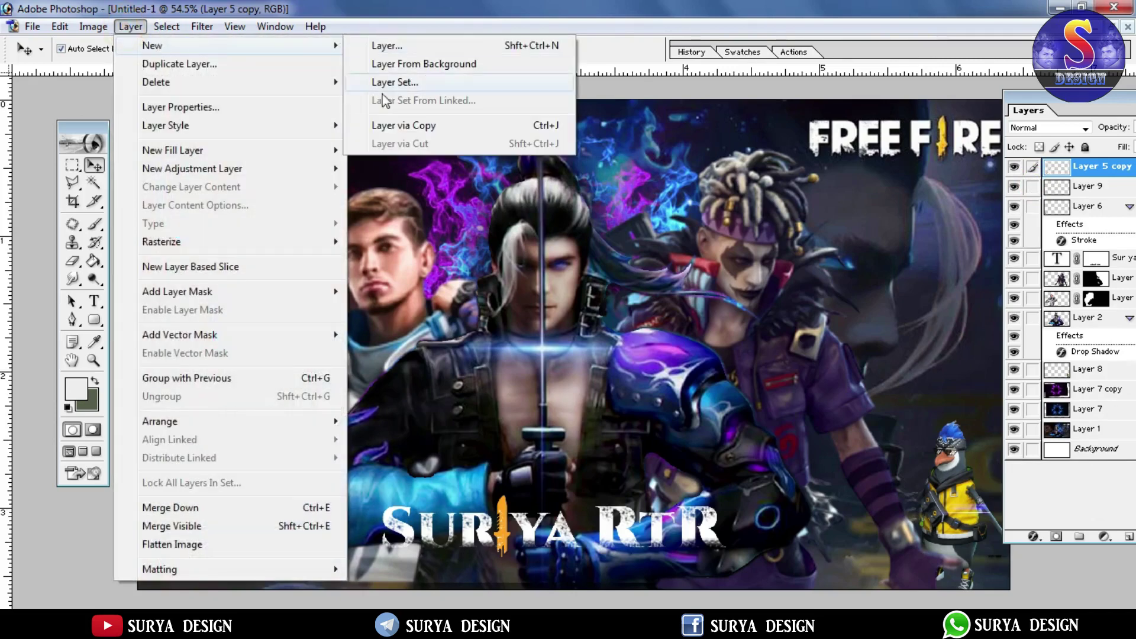
pyautogui.click(381, 125)
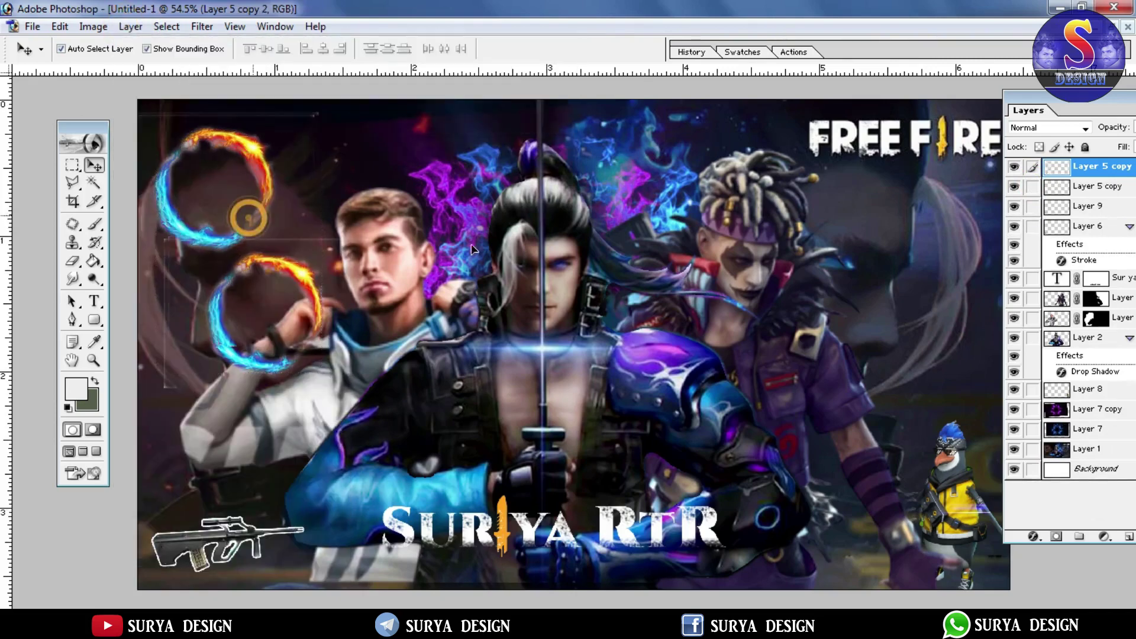
pyautogui.moveTo(473, 248); pyautogui.dragTo(918, 226)
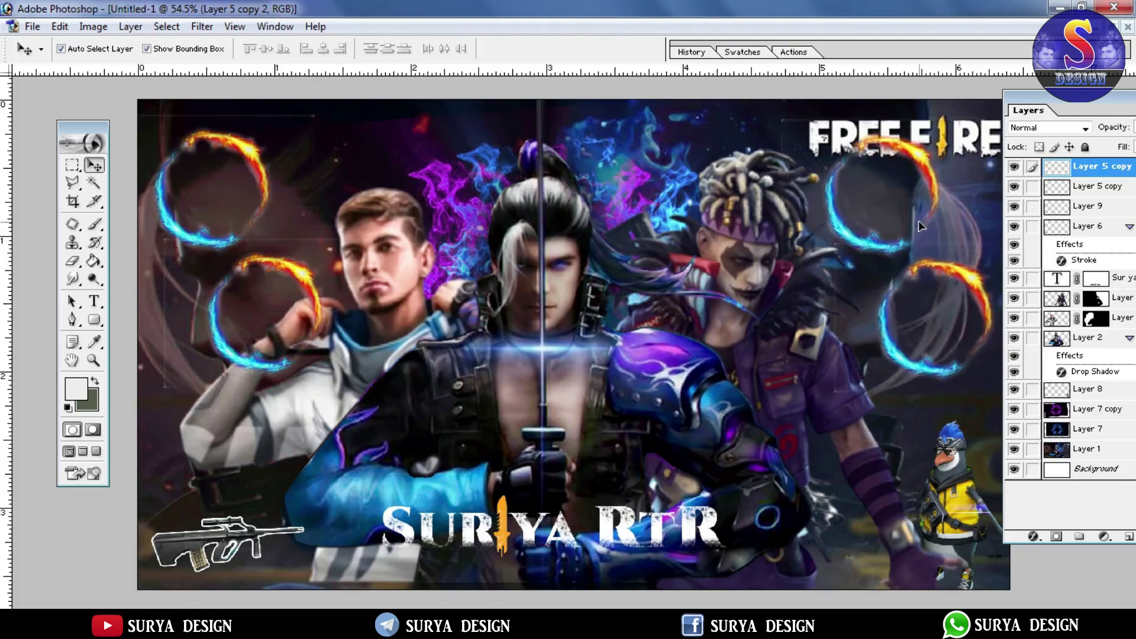
pyautogui.hotkey('ctrl', 't')
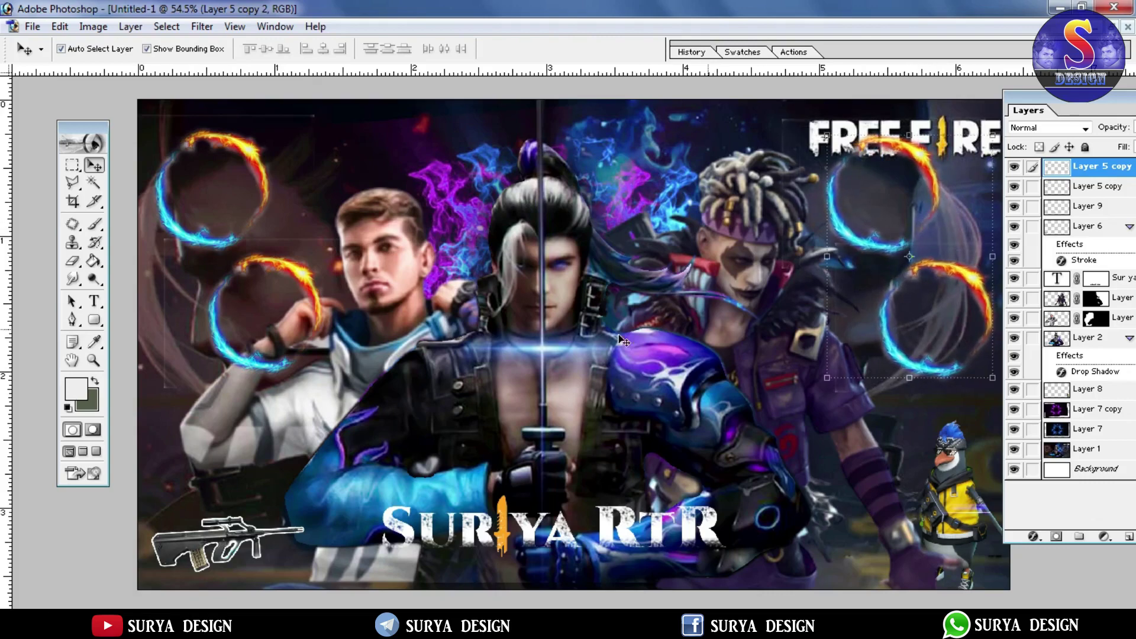
pyautogui.click(72, 260)
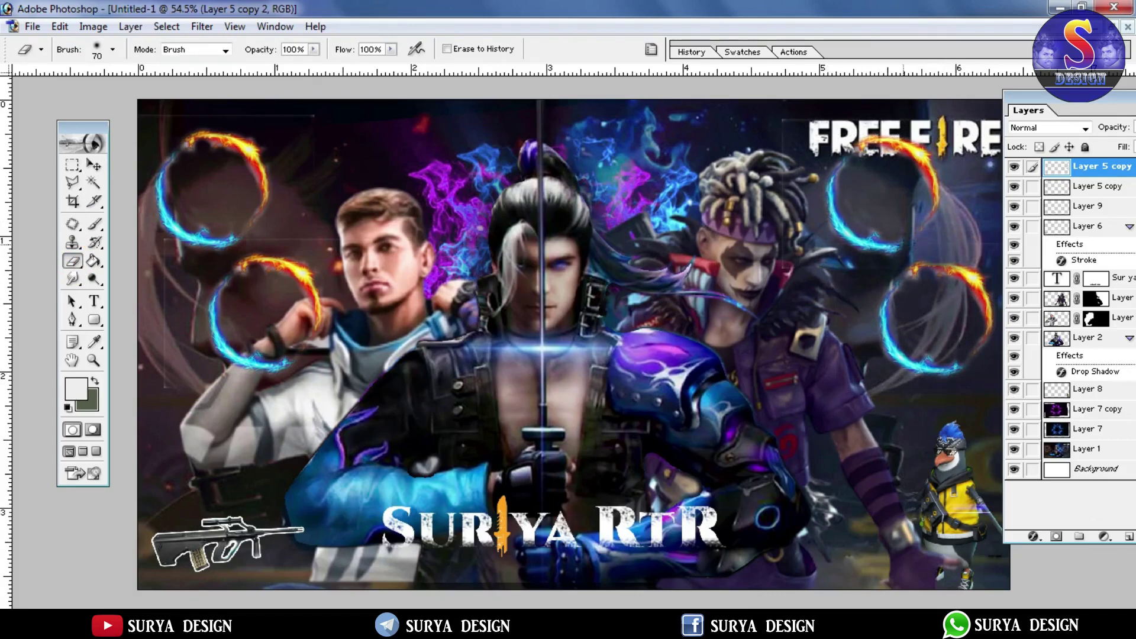
pyautogui.moveTo(1029, 110); pyautogui.dragTo(587, 180)
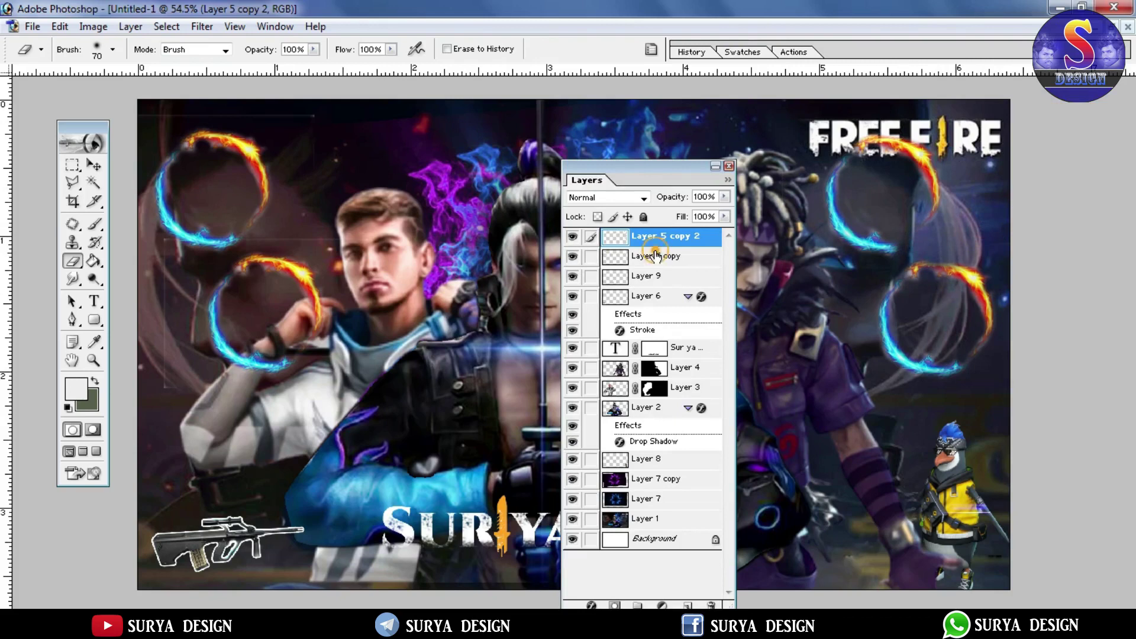
# - Add a Hue/Saturation adjustment layer above Layer 5 copy 2 with Saturation +34
pyautogui.click(656, 254)
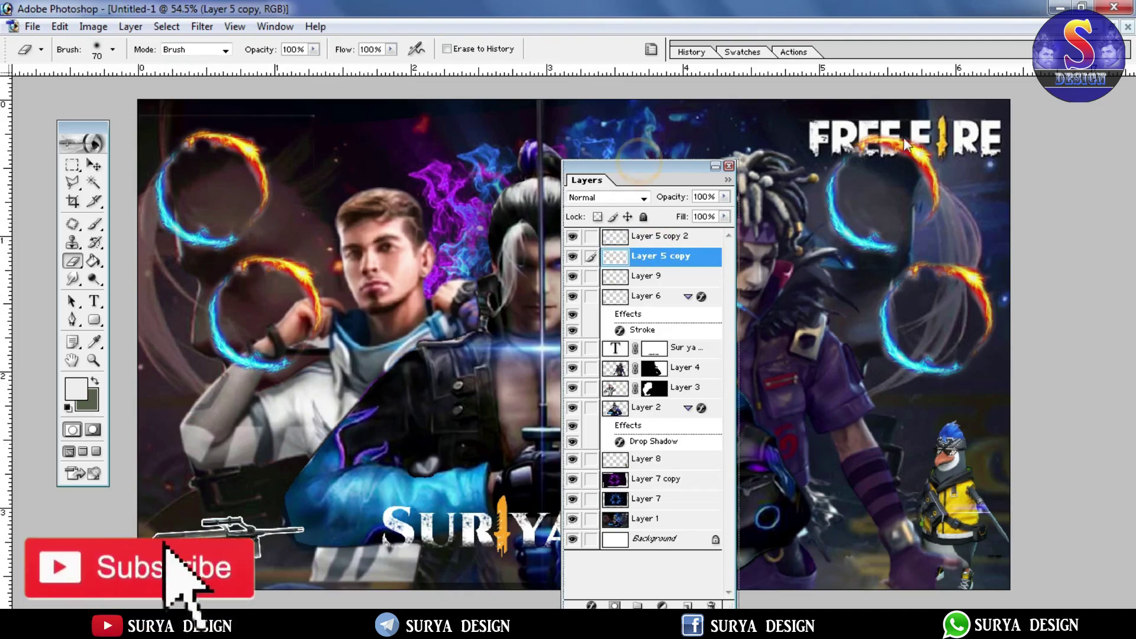
pyautogui.moveTo(651, 169); pyautogui.dragTo(1027, 122)
pyautogui.click(1013, 194)
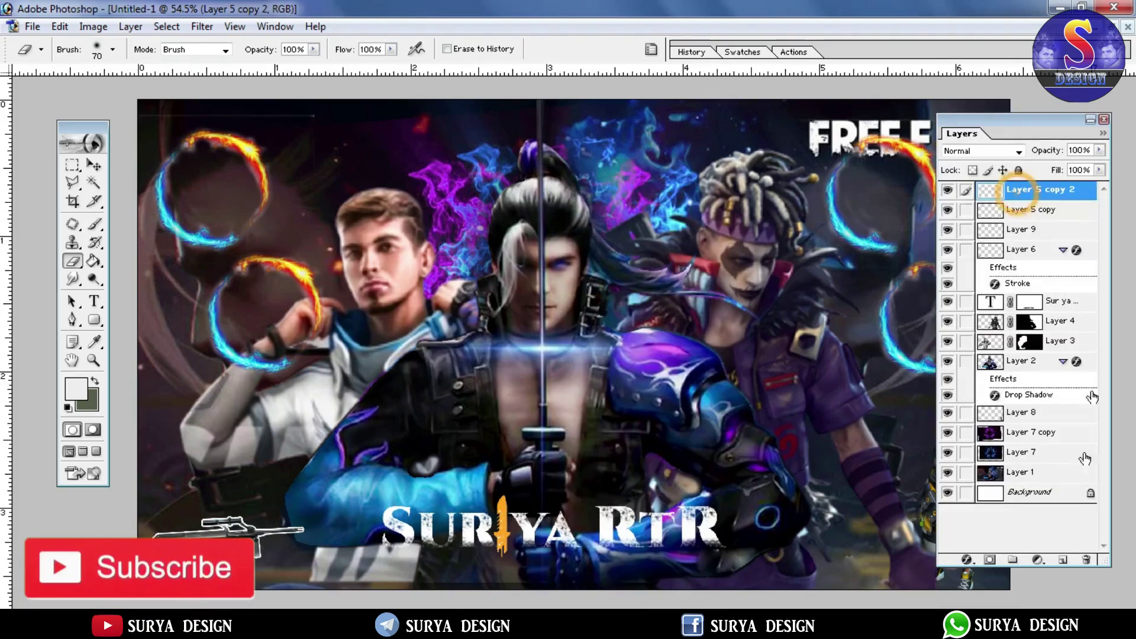
pyautogui.click(1038, 560)
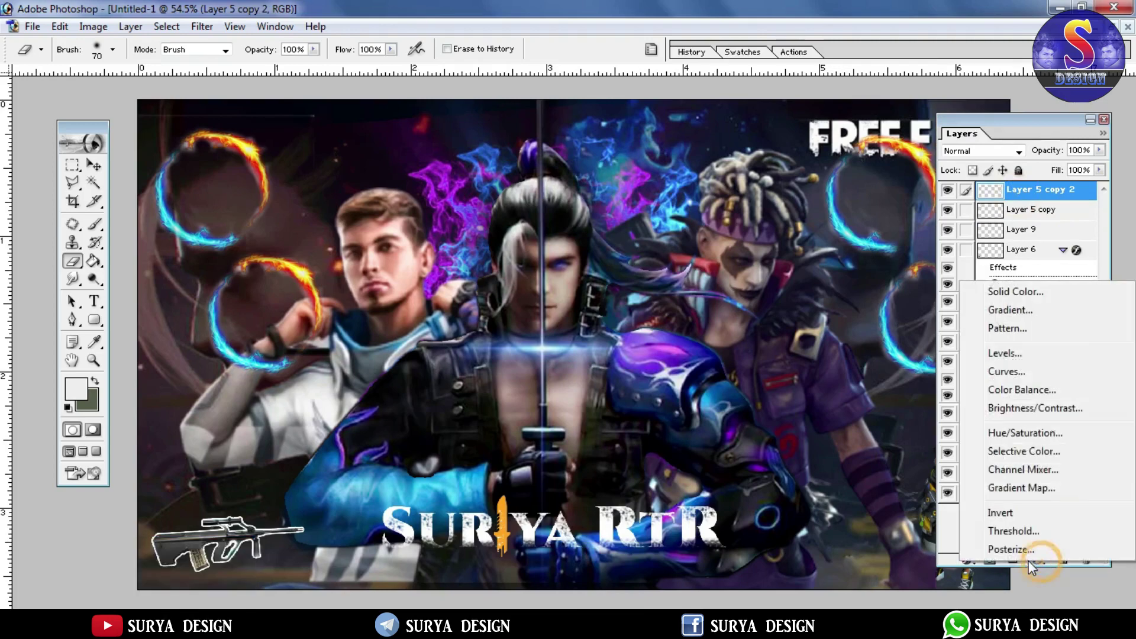
pyautogui.click(1012, 518)
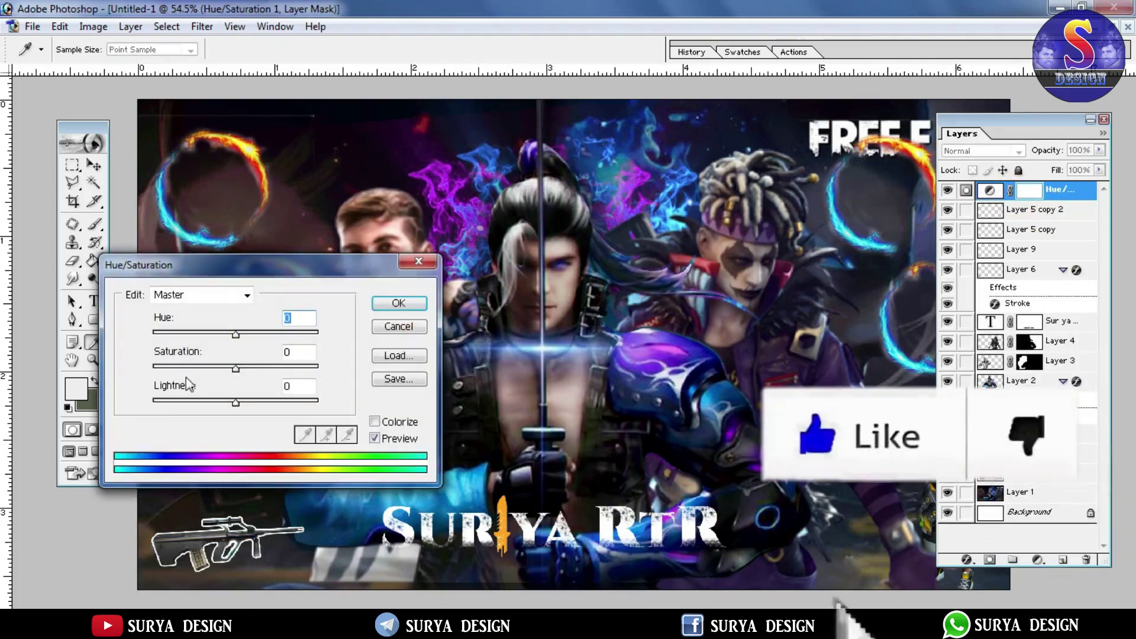
pyautogui.moveTo(236, 369); pyautogui.dragTo(263, 368)
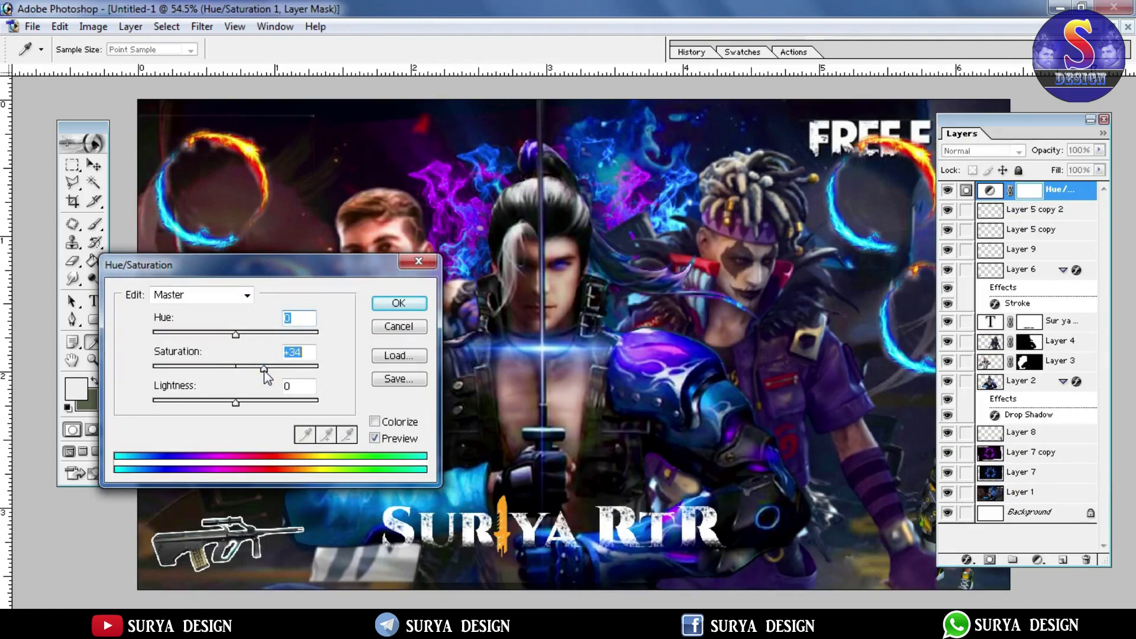
pyautogui.click(396, 302)
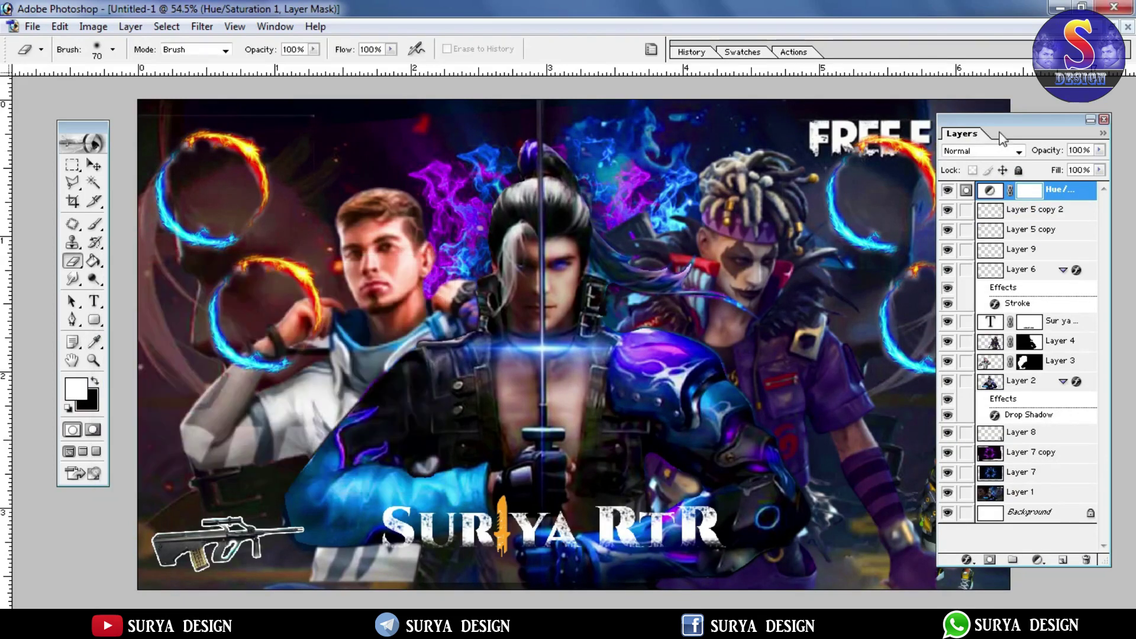
pyautogui.moveTo(1012, 135); pyautogui.dragTo(1088, 144)
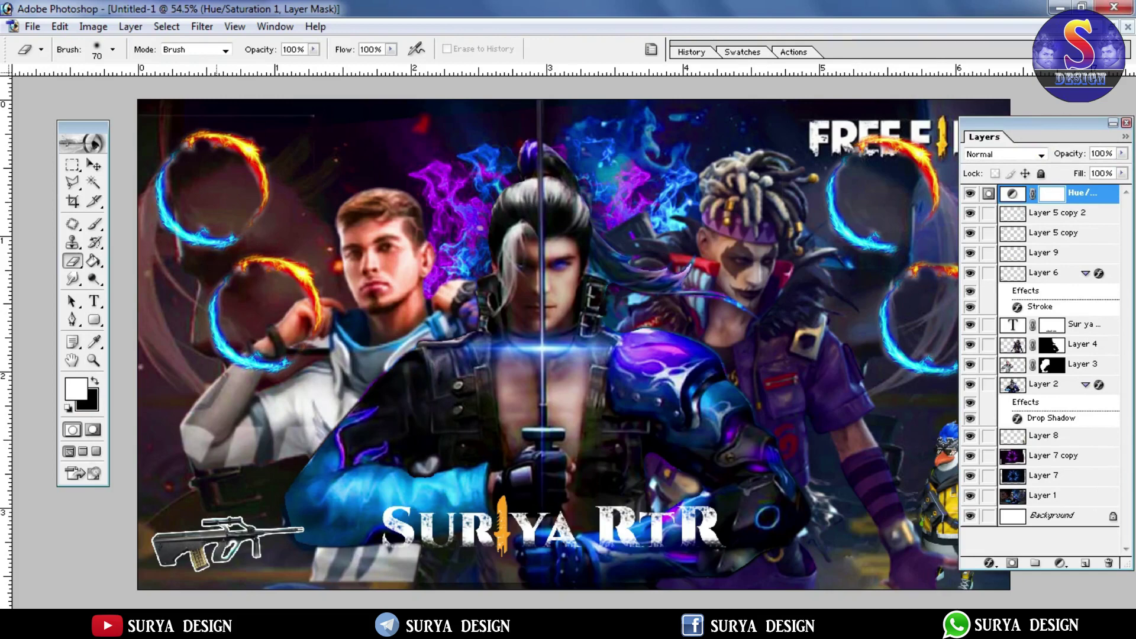
pyautogui.click(95, 360)
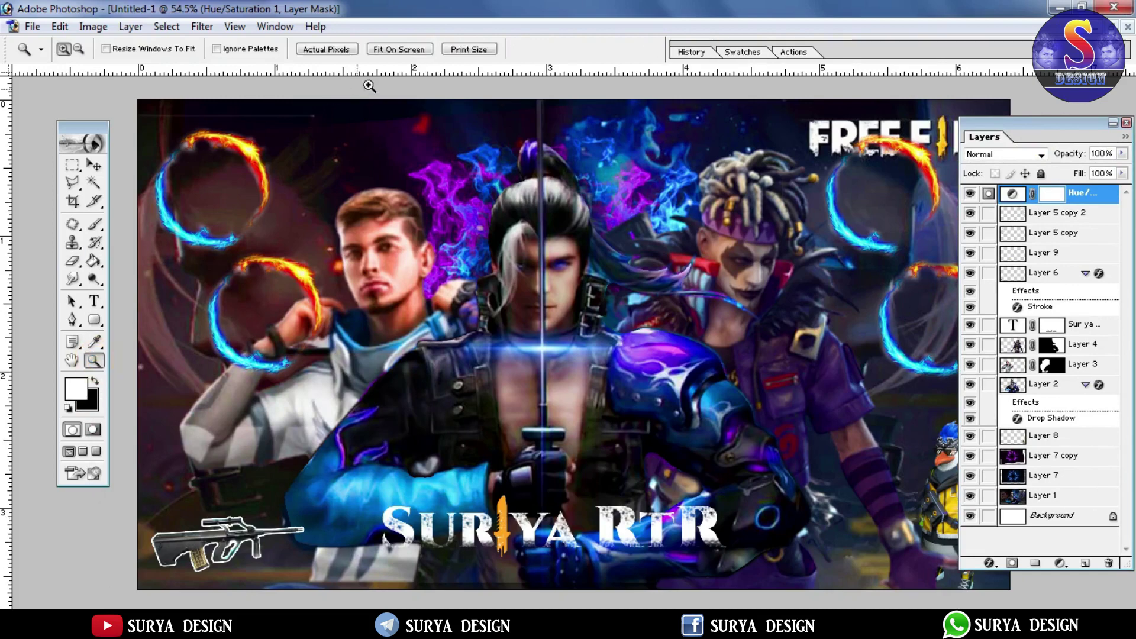
# - Fit the poster on screen and preview it full-screen with all palettes hidden
pyautogui.click(402, 52)
pyautogui.press('f')
pyautogui.press('f')
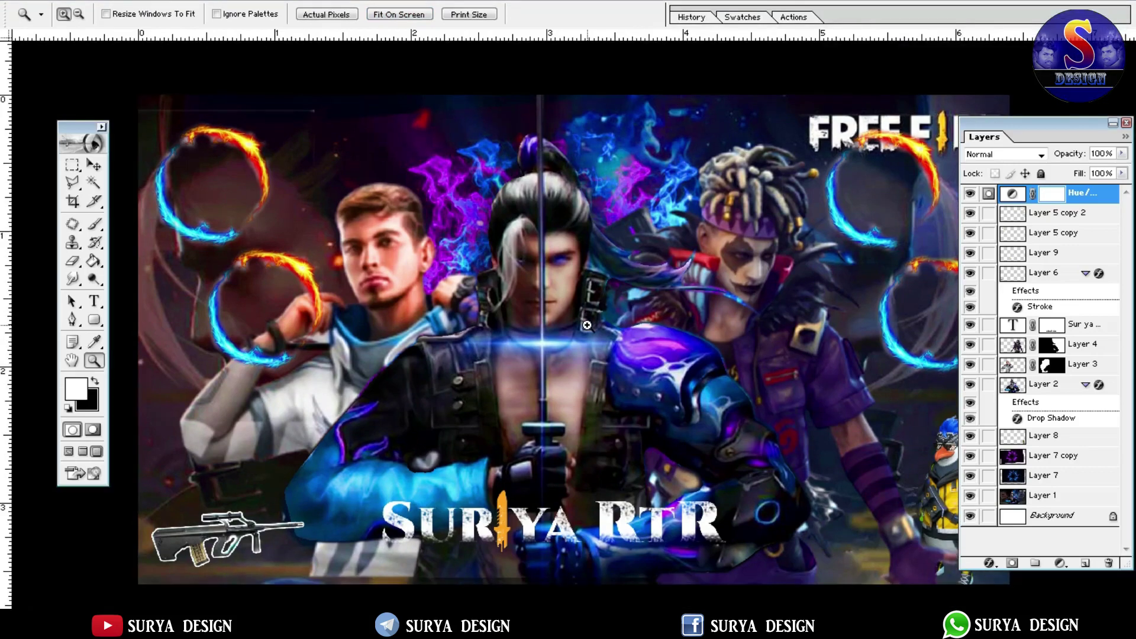
pyautogui.press('Tab')
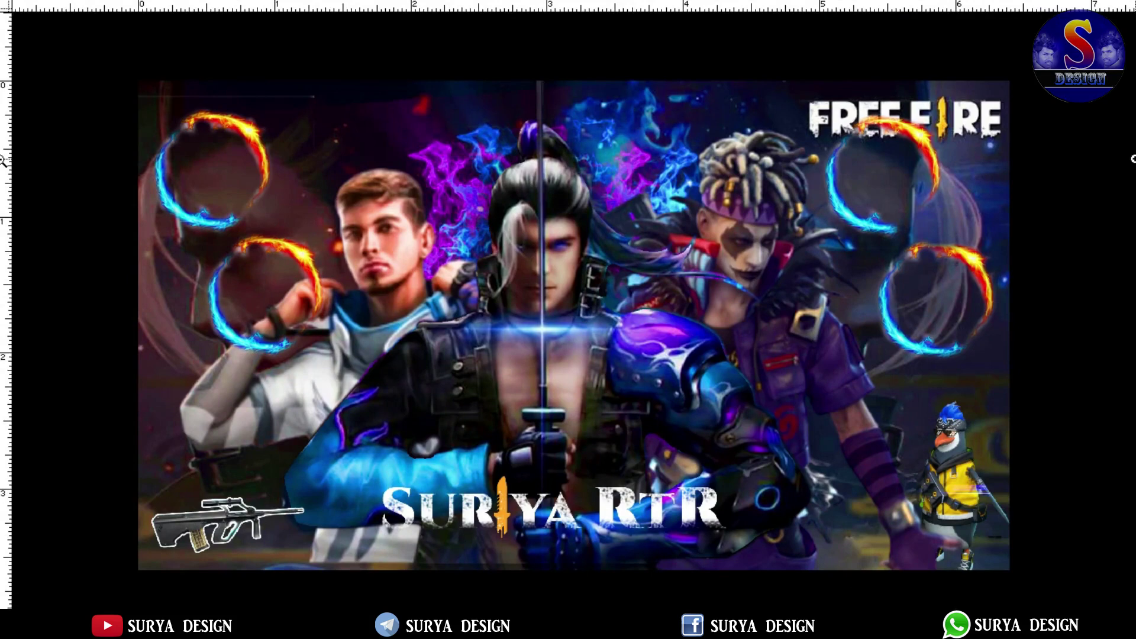
pyautogui.press('f')
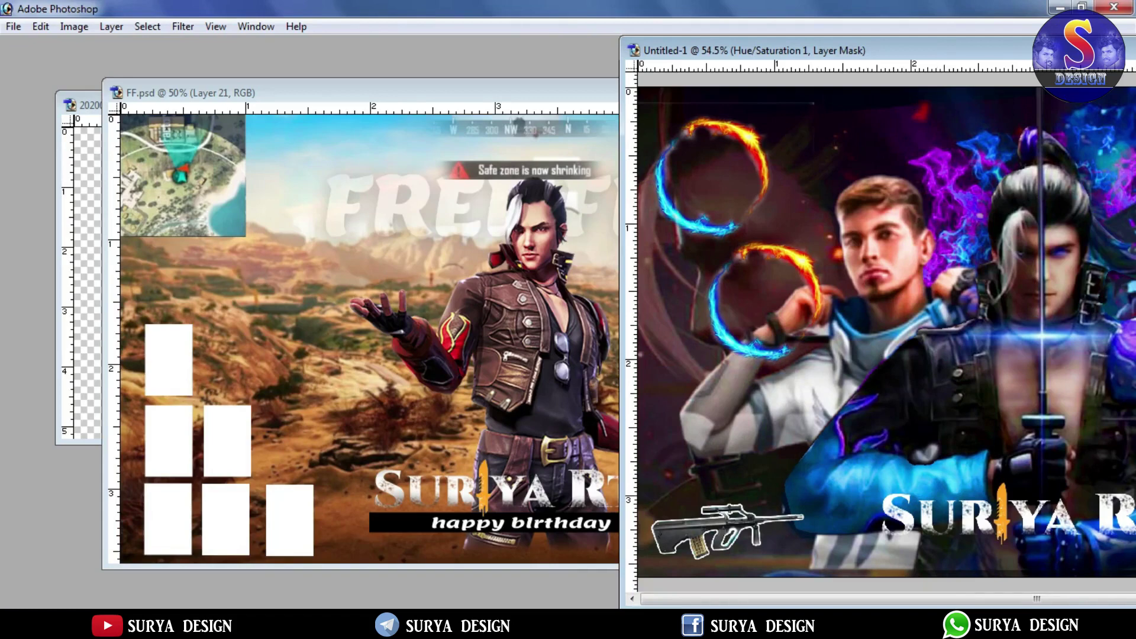
# - Bring the FF.psd birthday design document up beside the poster
pyautogui.click(992, 626)
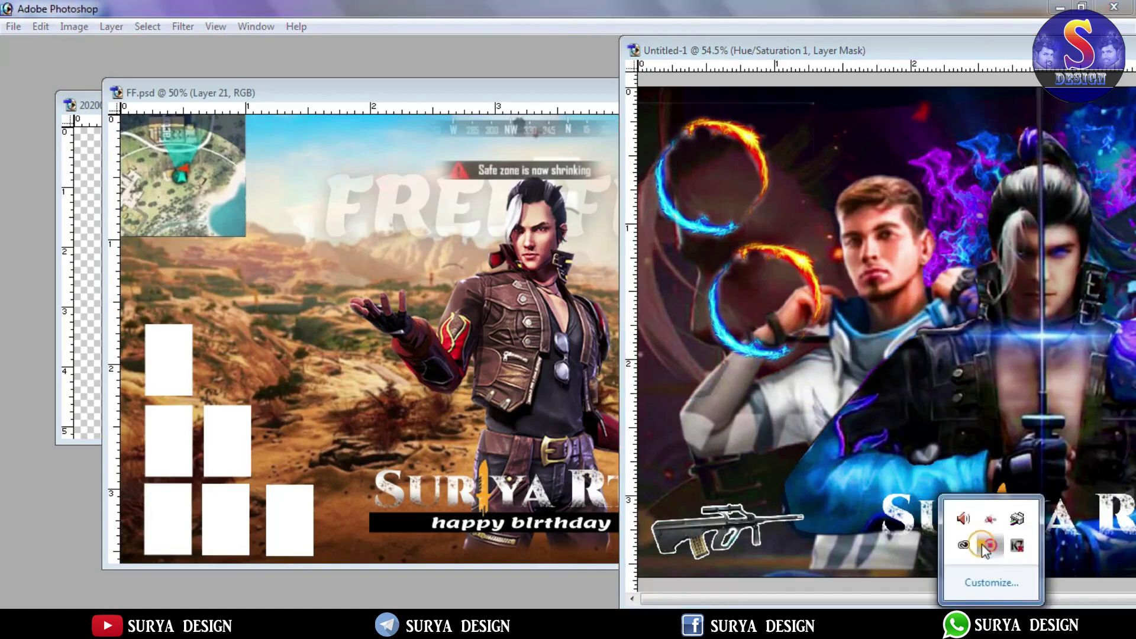
pyautogui.rightClick(996, 542)
pyautogui.click(998, 554)
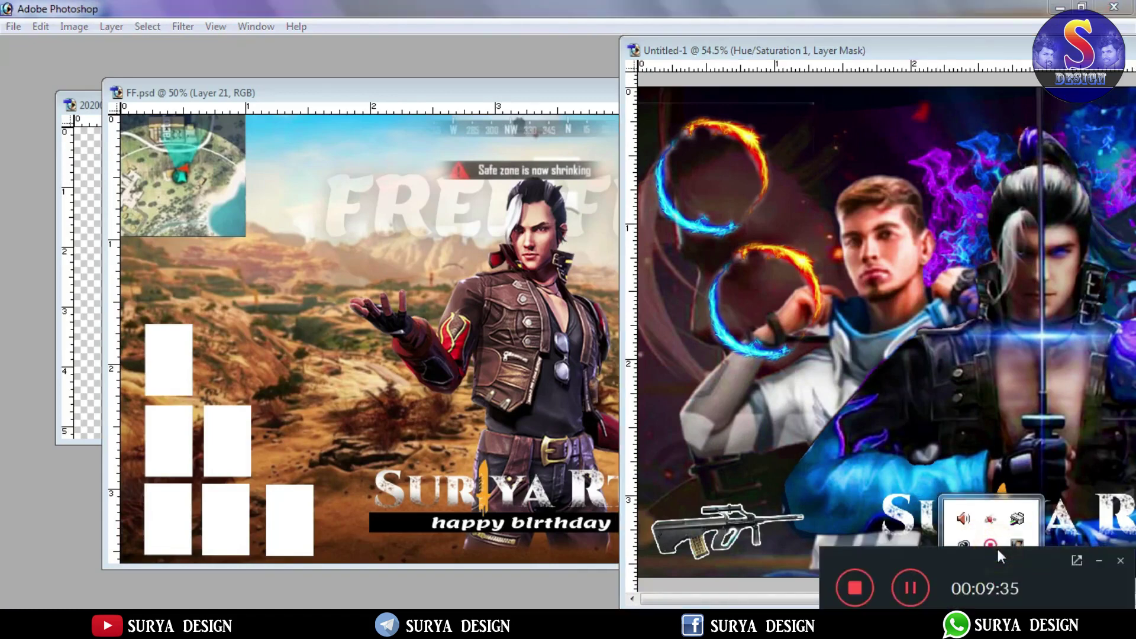